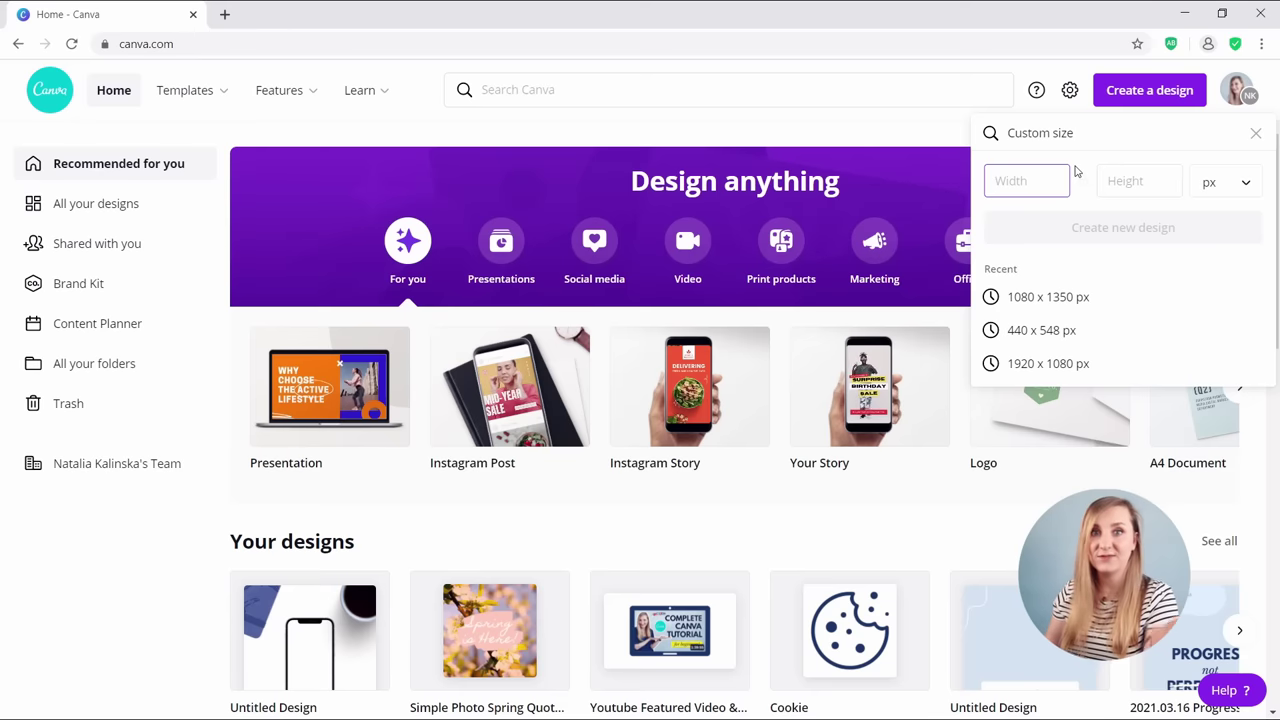
# Create a new custom-size design of 5400 x 1350 px.
pyautogui.write('5400')
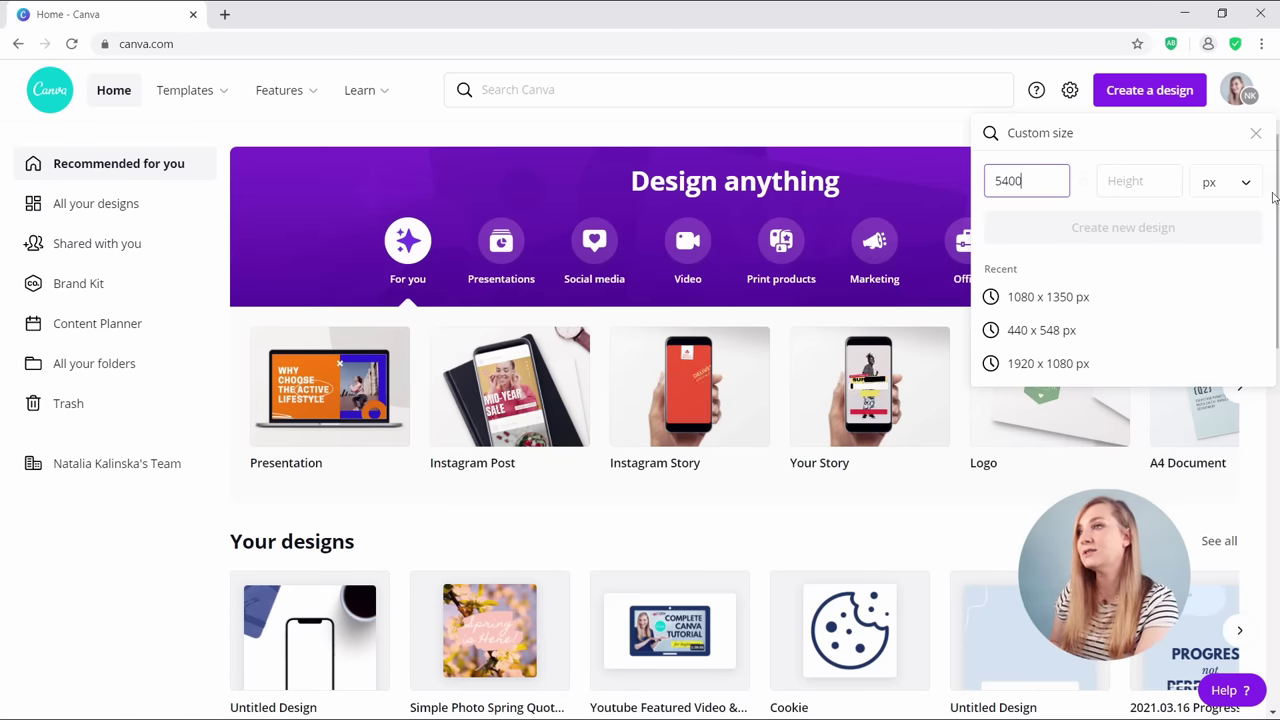
pyautogui.click(1153, 187)
pyautogui.write('1350')
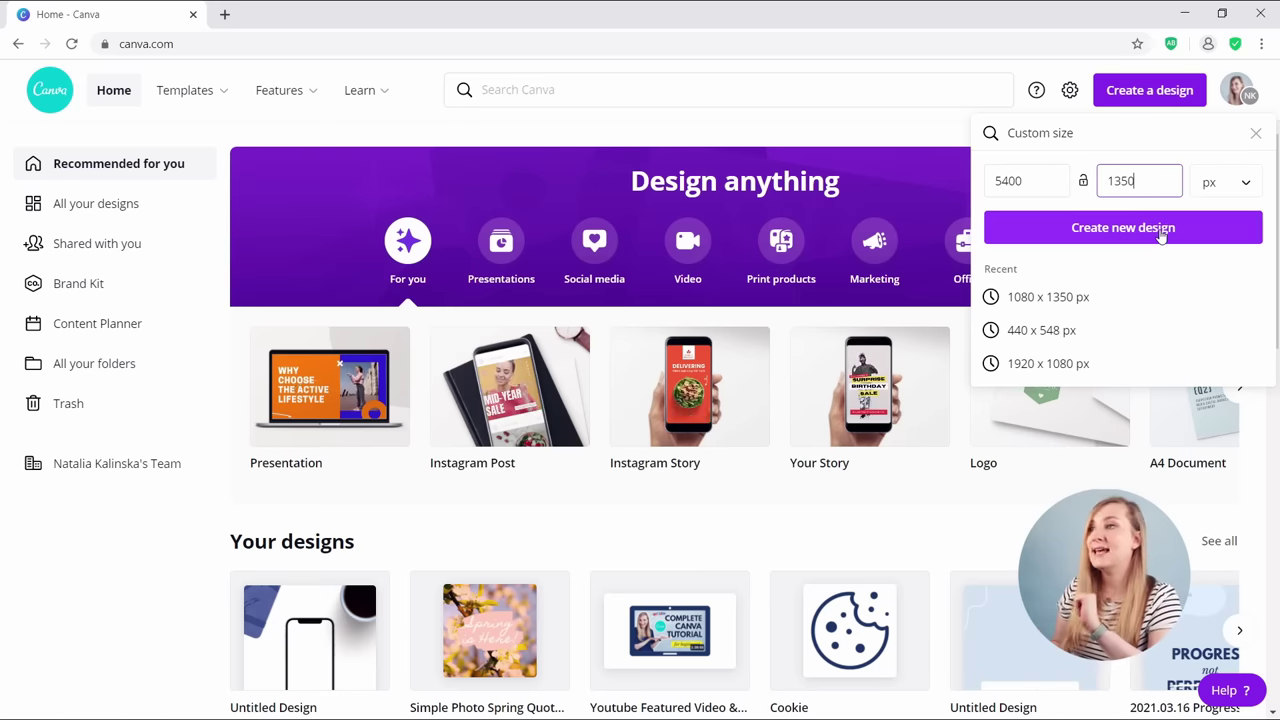
pyautogui.click(1160, 232)
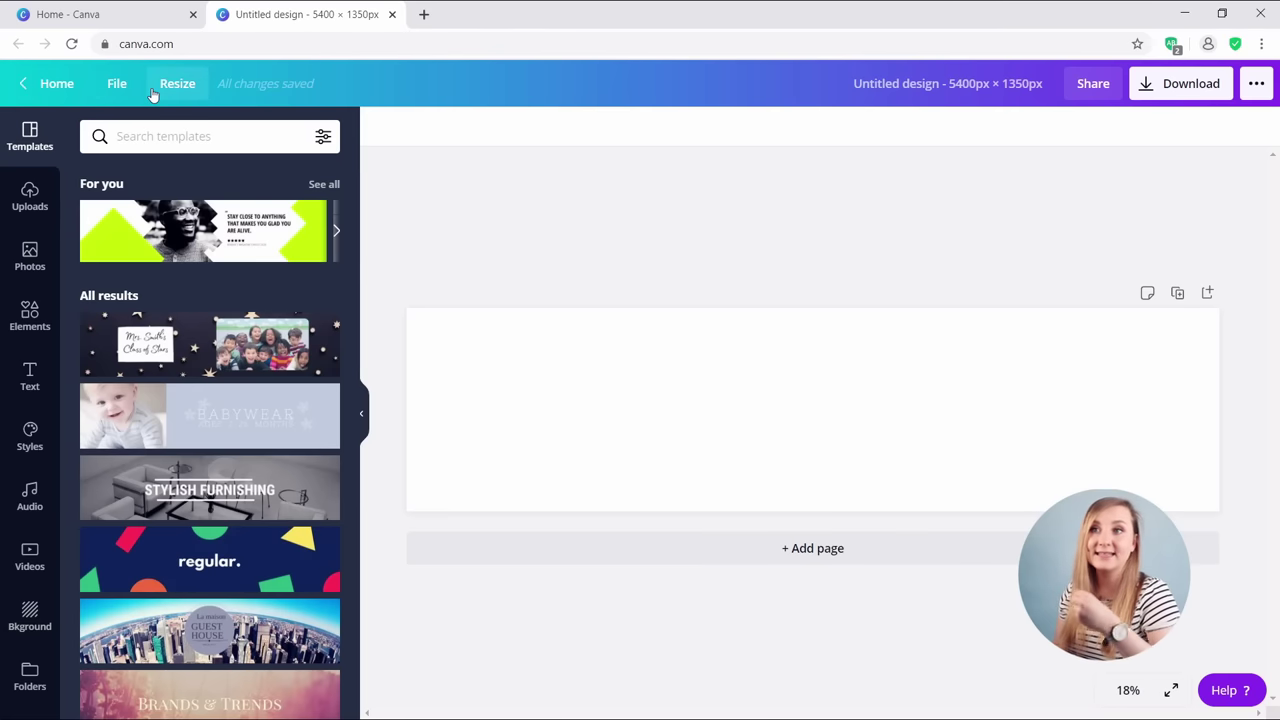
# Show the rulers and guides and place vertical guides dividing the page into five equal slides.
pyautogui.click(115, 90)
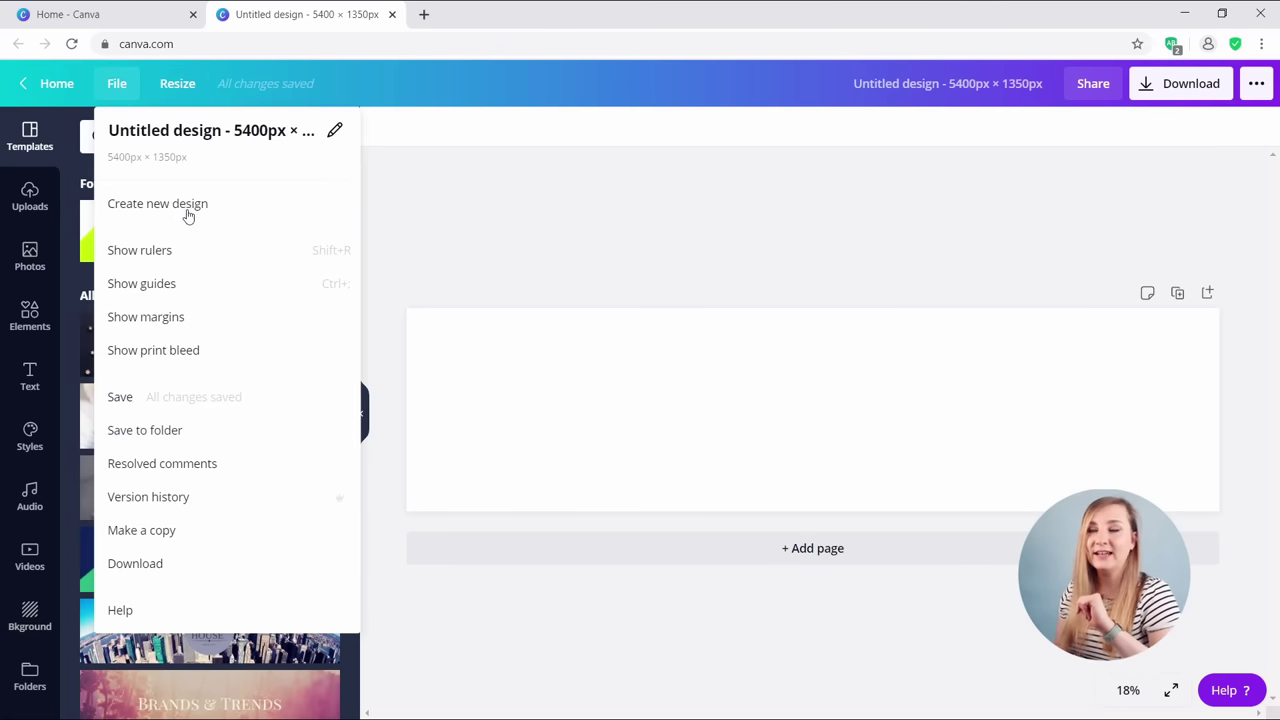
pyautogui.click(166, 258)
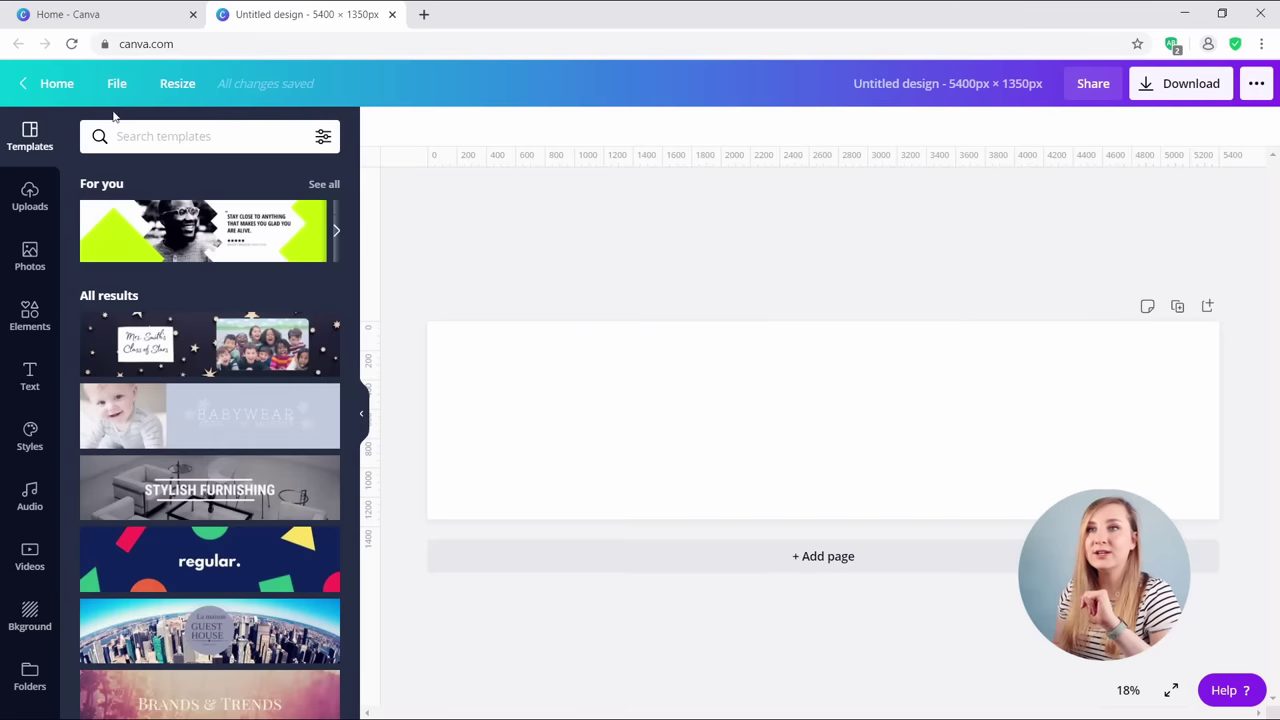
pyautogui.click(110, 83)
pyautogui.click(158, 283)
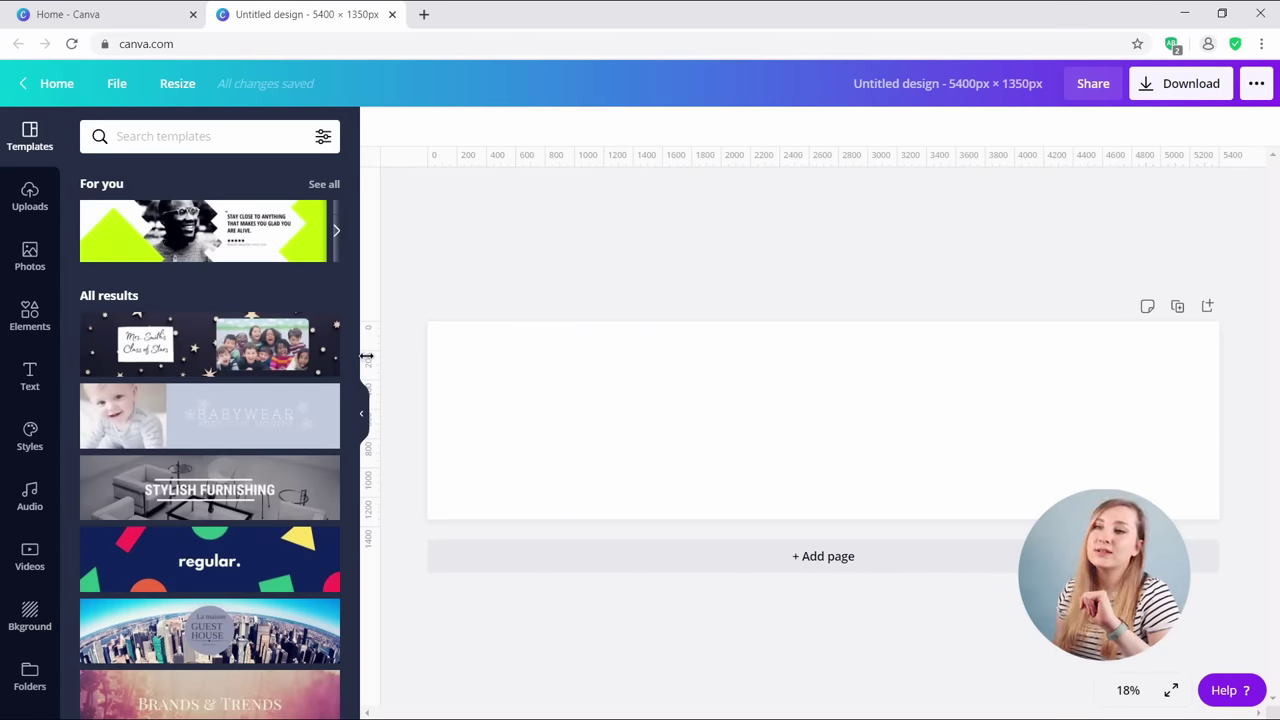
pyautogui.moveTo(367, 355); pyautogui.dragTo(586, 354)
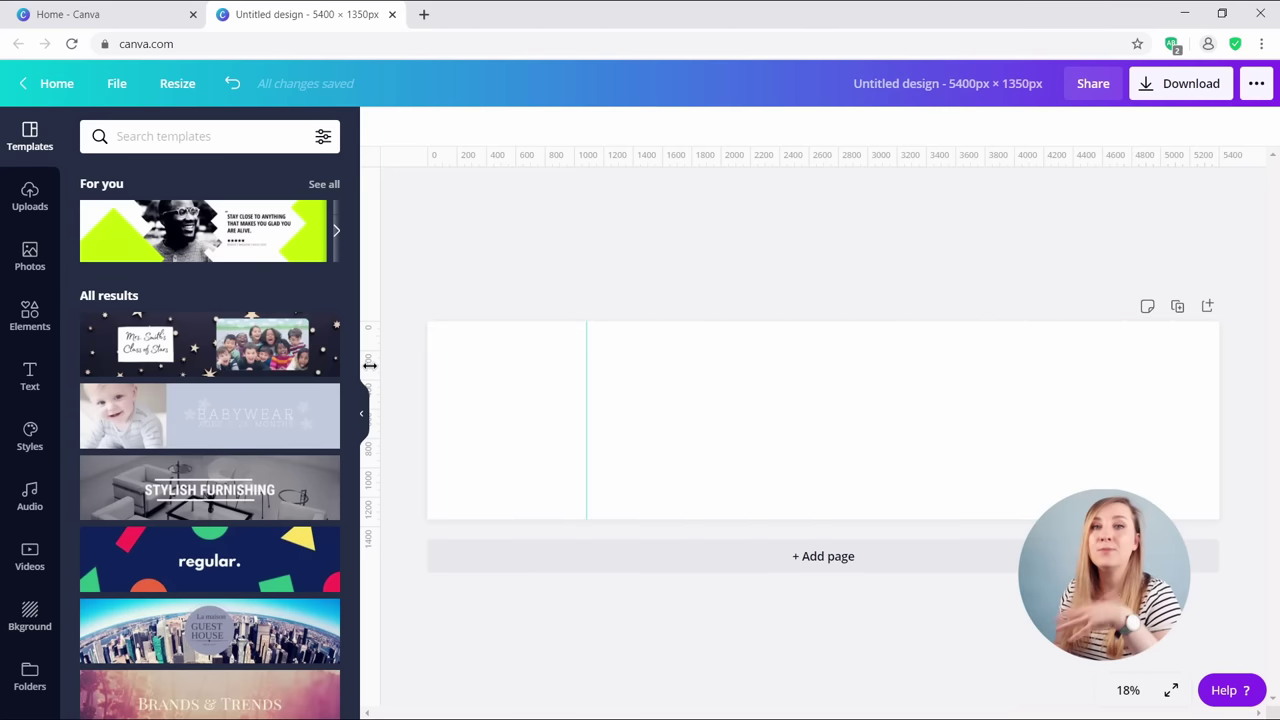
pyautogui.moveTo(375, 348)
pyautogui.mouseDown()
pyautogui.moveTo(745, 355)
pyautogui.moveTo(460, 360)
pyautogui.moveTo(874, 409)
pyautogui.moveTo(896, 425)
pyautogui.mouseUp()
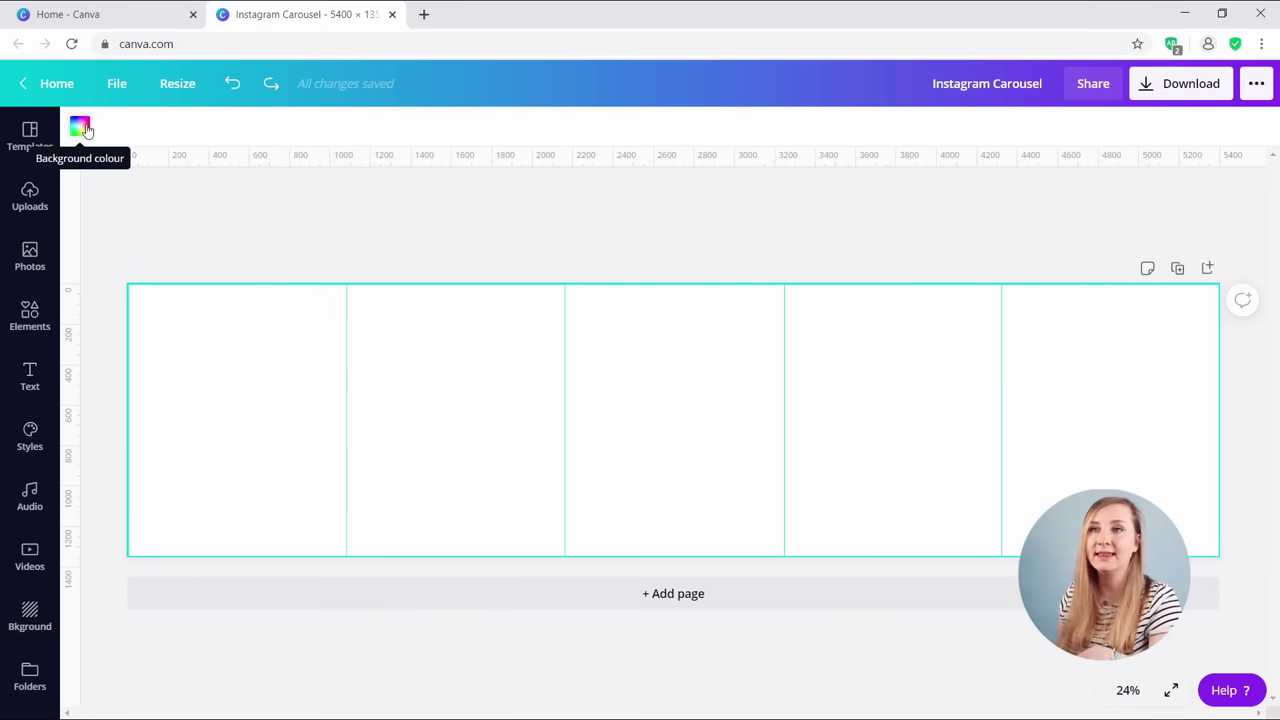
# Set the page background to a custom very pale yellow-green colour.
pyautogui.click(84, 127)
pyautogui.click(99, 212)
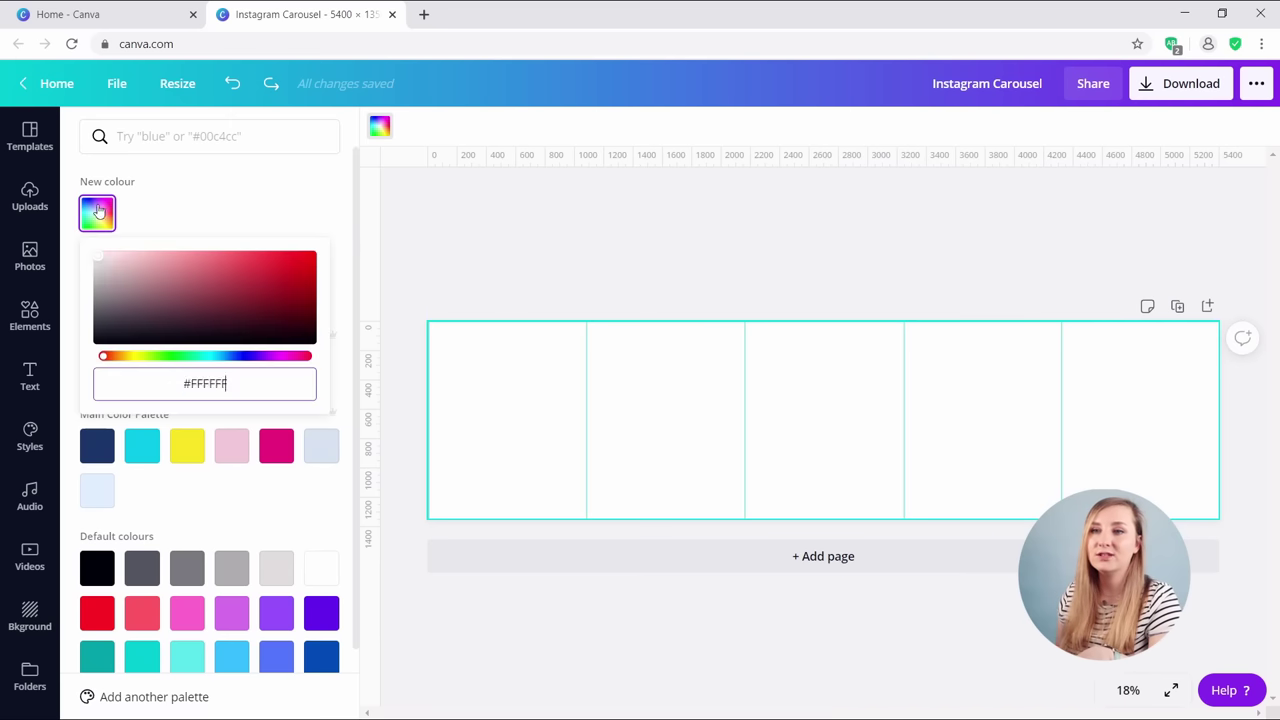
pyautogui.moveTo(145, 356); pyautogui.dragTo(178, 343)
pyautogui.moveTo(160, 268); pyautogui.dragTo(116, 274)
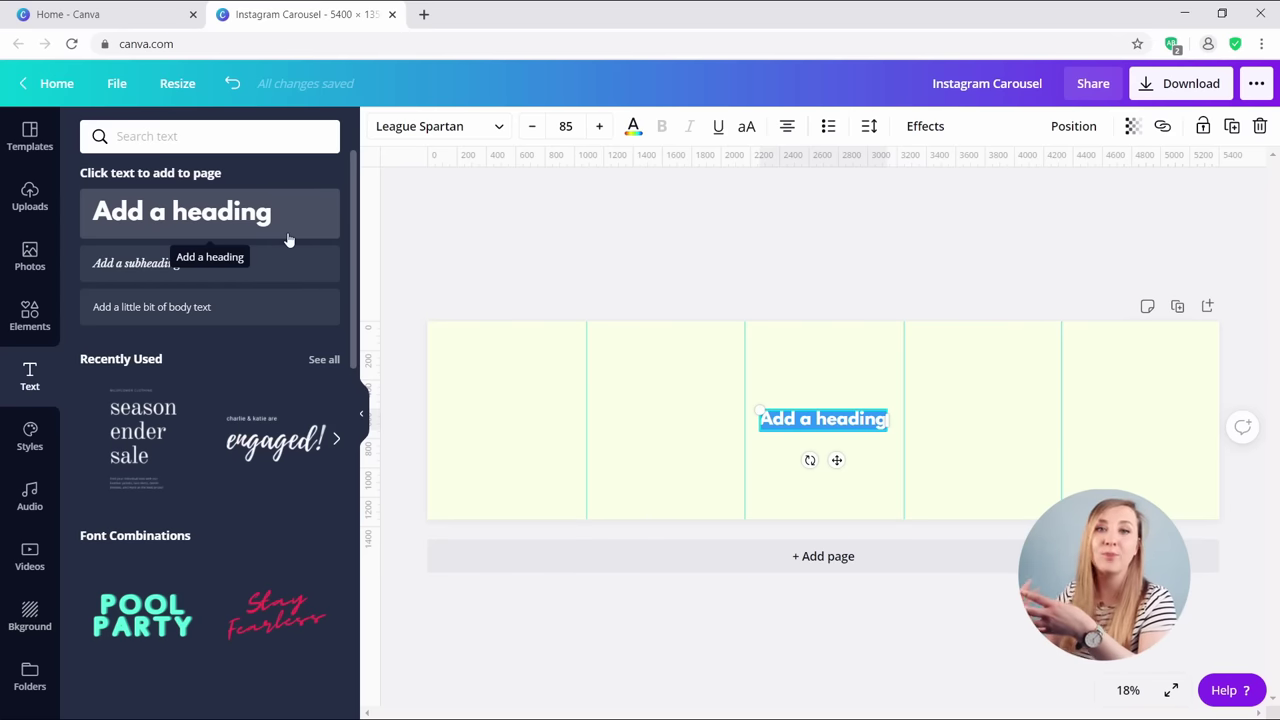
# Add the "love, peace, and joy" font combination to the second slide and set the heading's font to Yeseva One.
pyautogui.click(276, 372)
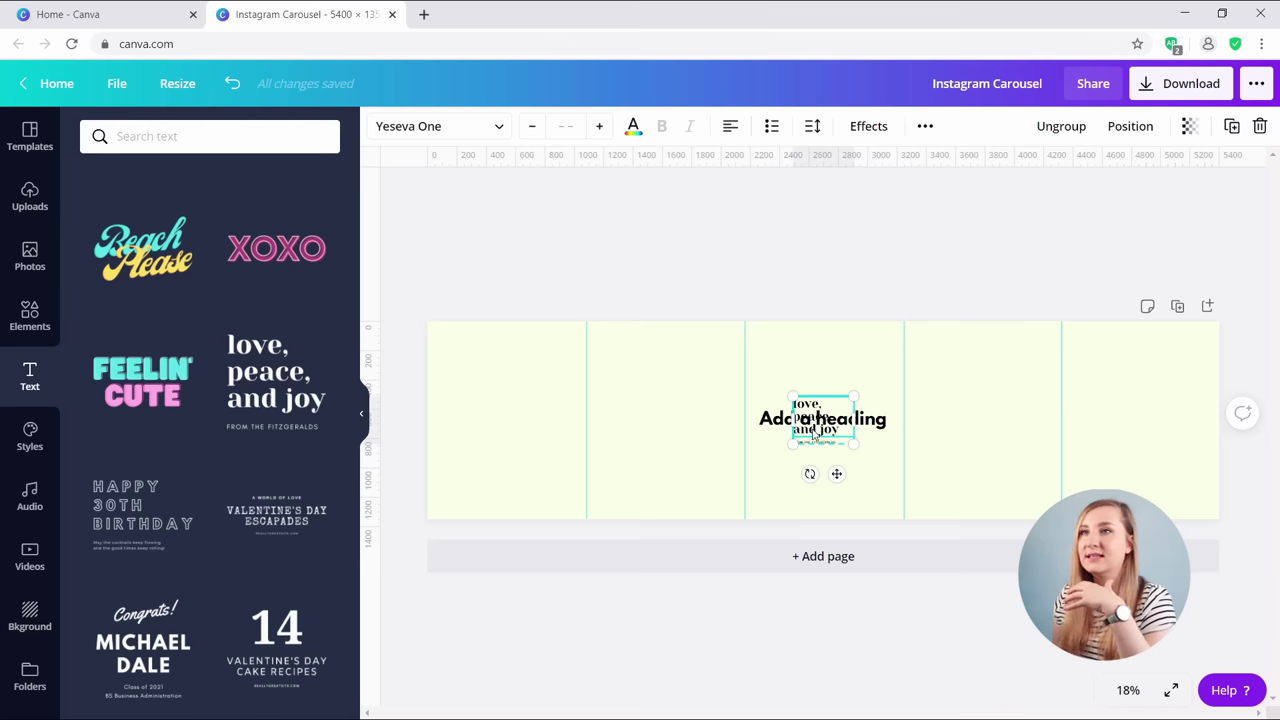
pyautogui.moveTo(808, 425); pyautogui.dragTo(657, 425)
pyautogui.click(852, 425)
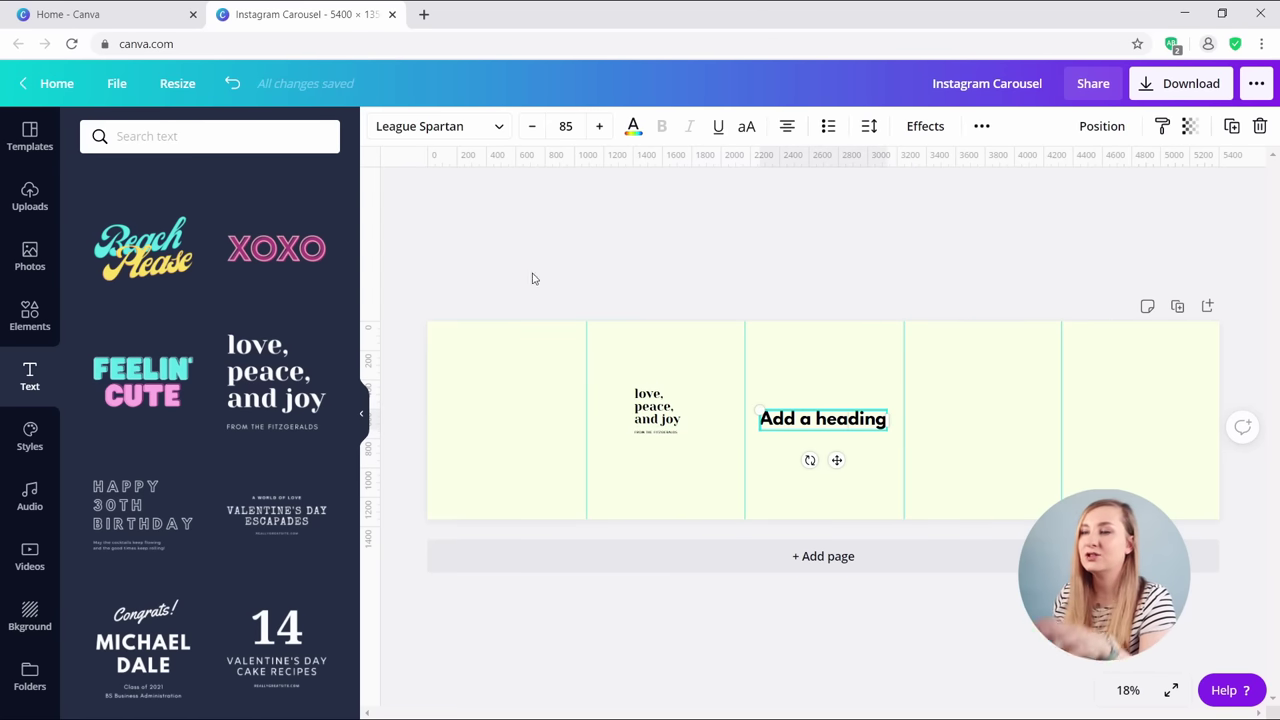
pyautogui.doubleClick(793, 420)
pyautogui.click(420, 126)
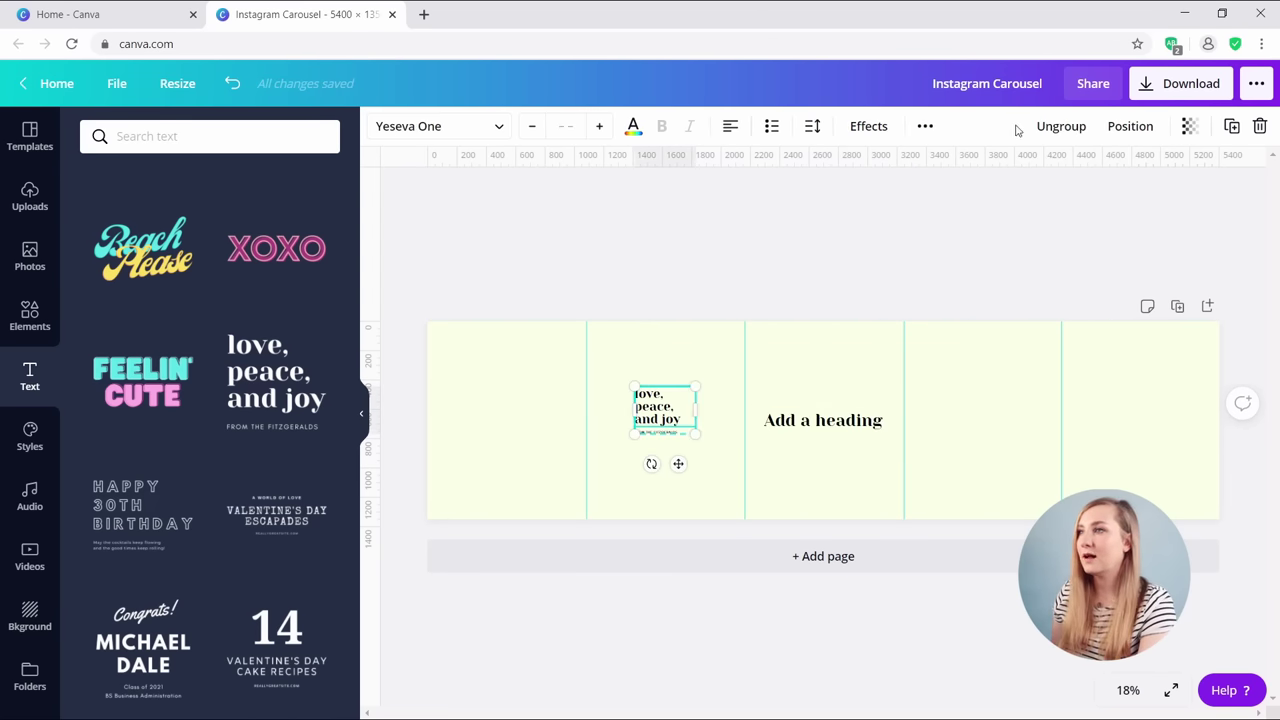
# Ungroup the font combination, delete its "love, peace, and joy" title, and enlarge the small subtitle line.
pyautogui.click(1060, 126)
pyautogui.click(688, 412)
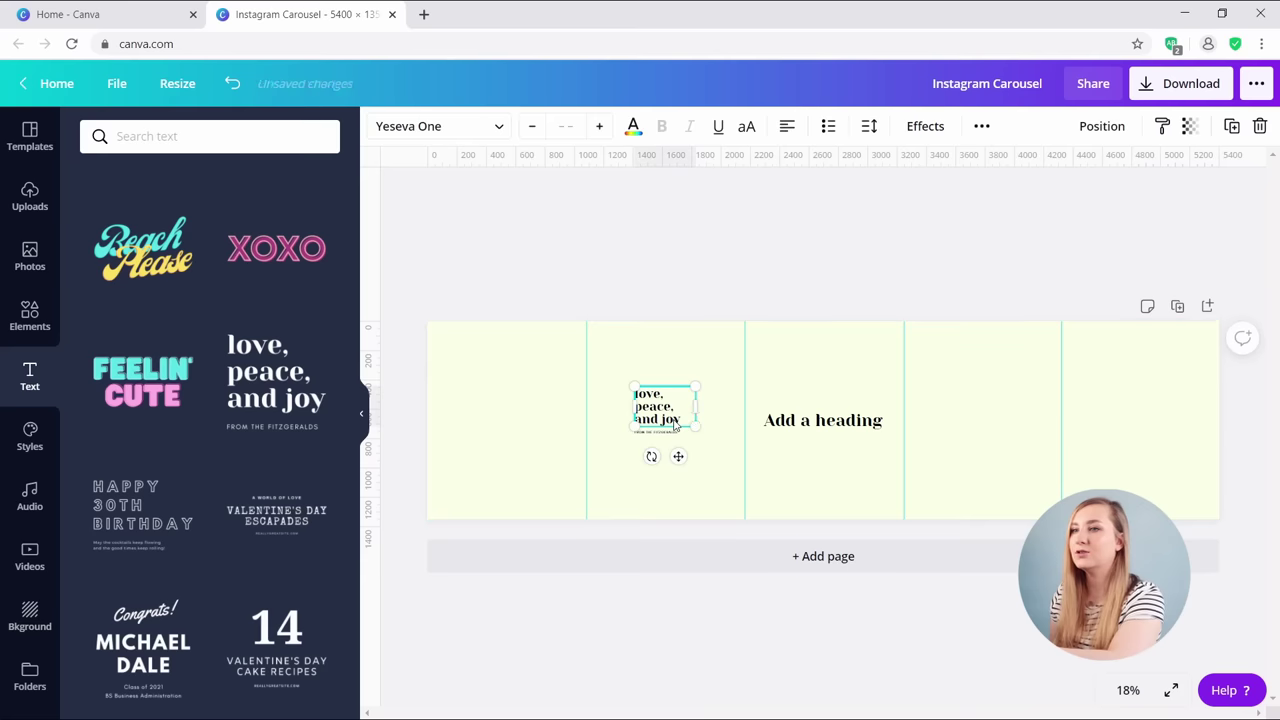
pyautogui.press('Delete')
pyautogui.click(657, 431)
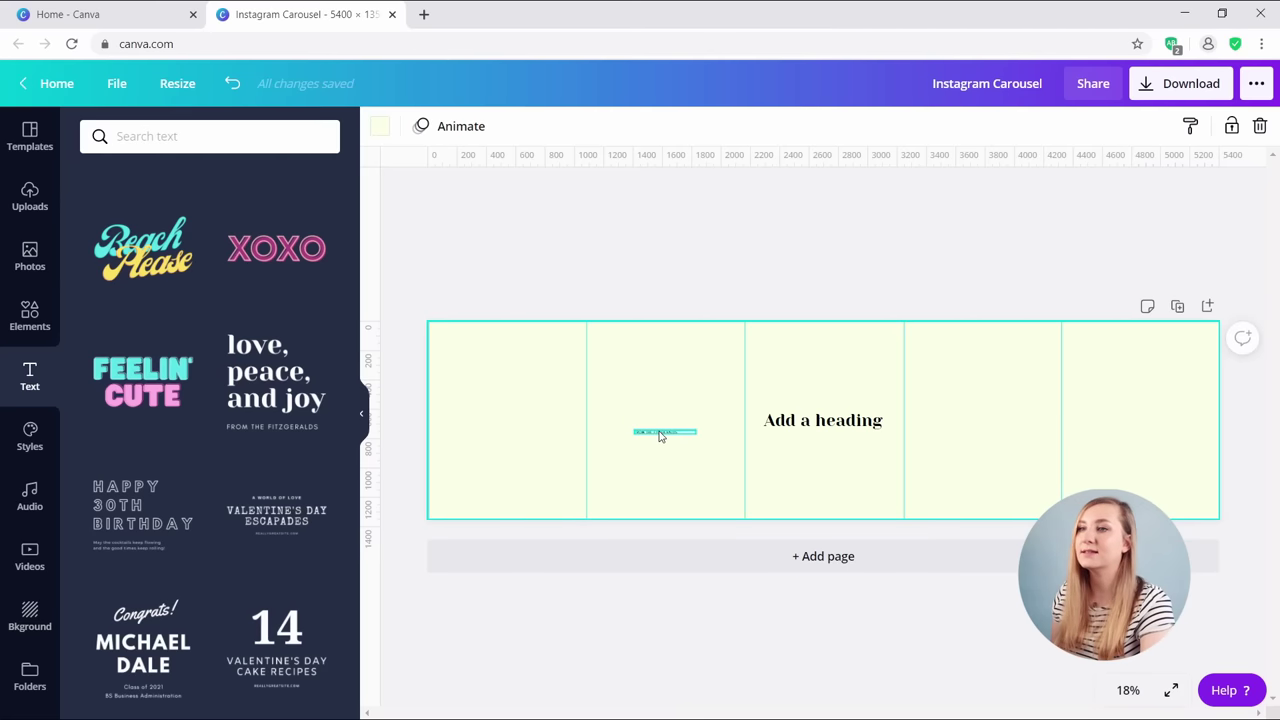
pyautogui.moveTo(697, 437); pyautogui.dragTo(791, 517)
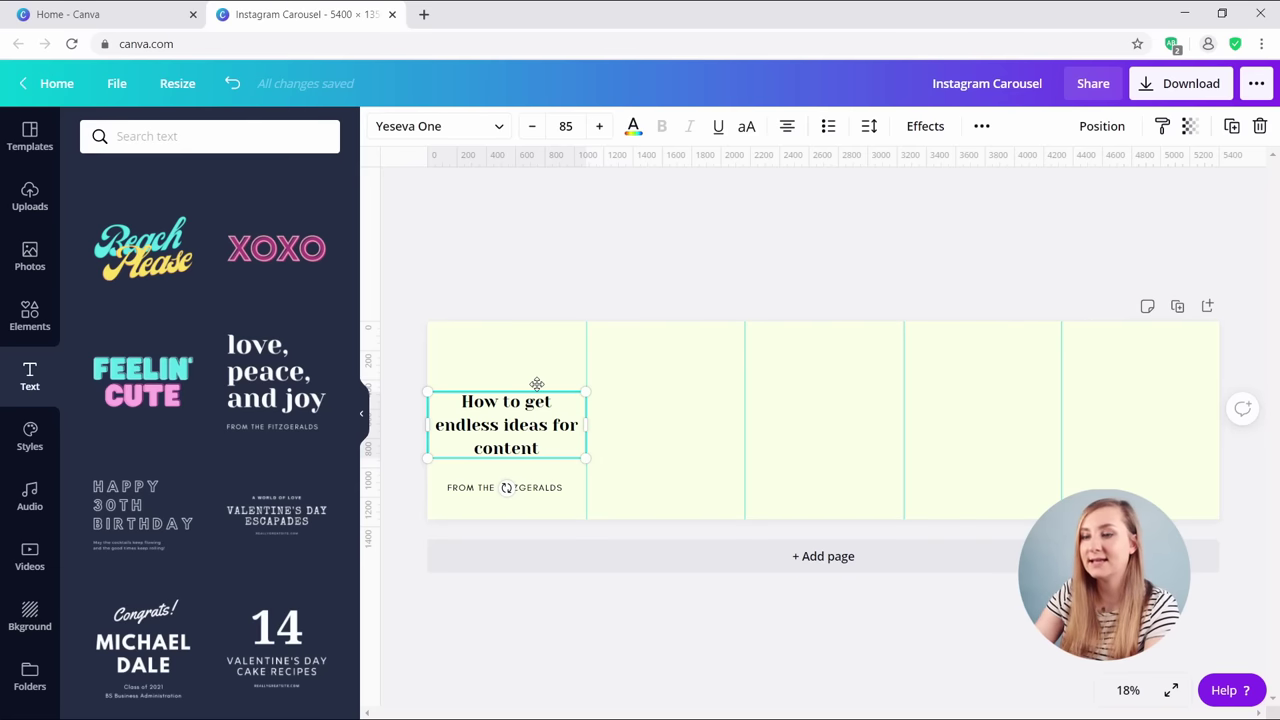
# Left-align the "How to get endless ideas for content" heading and narrow its text box within the first slide.
pyautogui.click(795, 132)
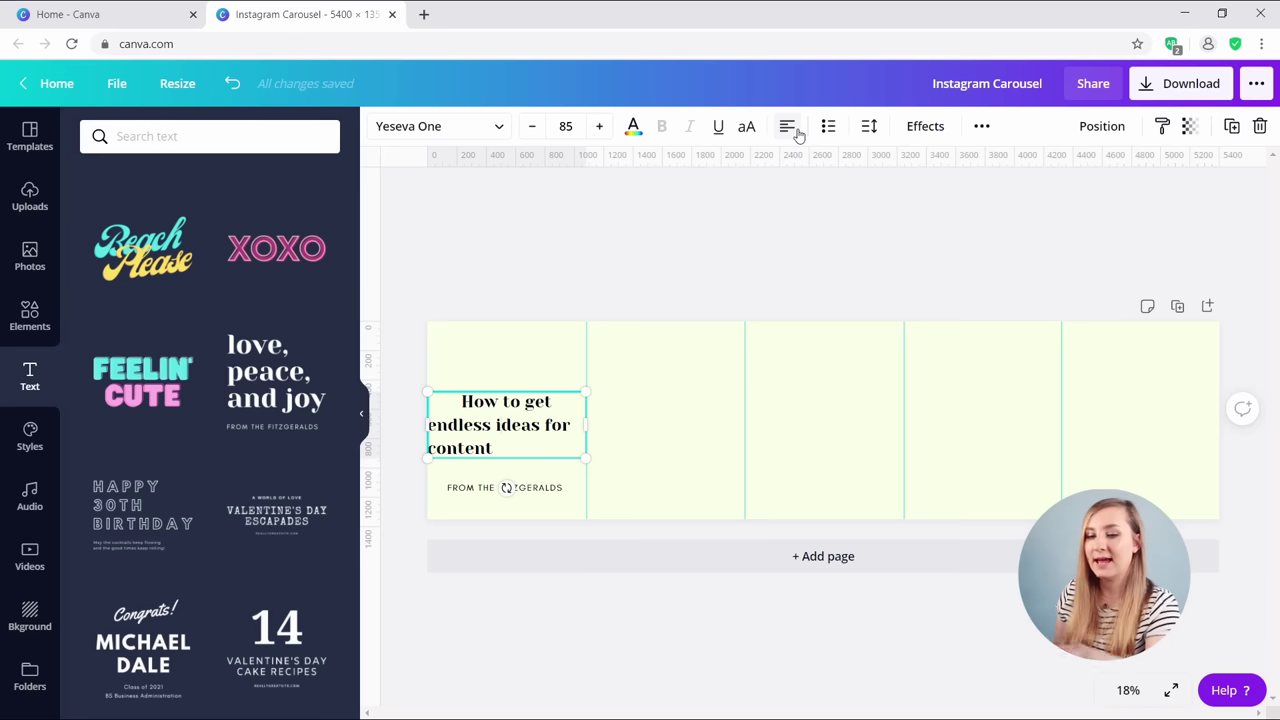
pyautogui.click(790, 128)
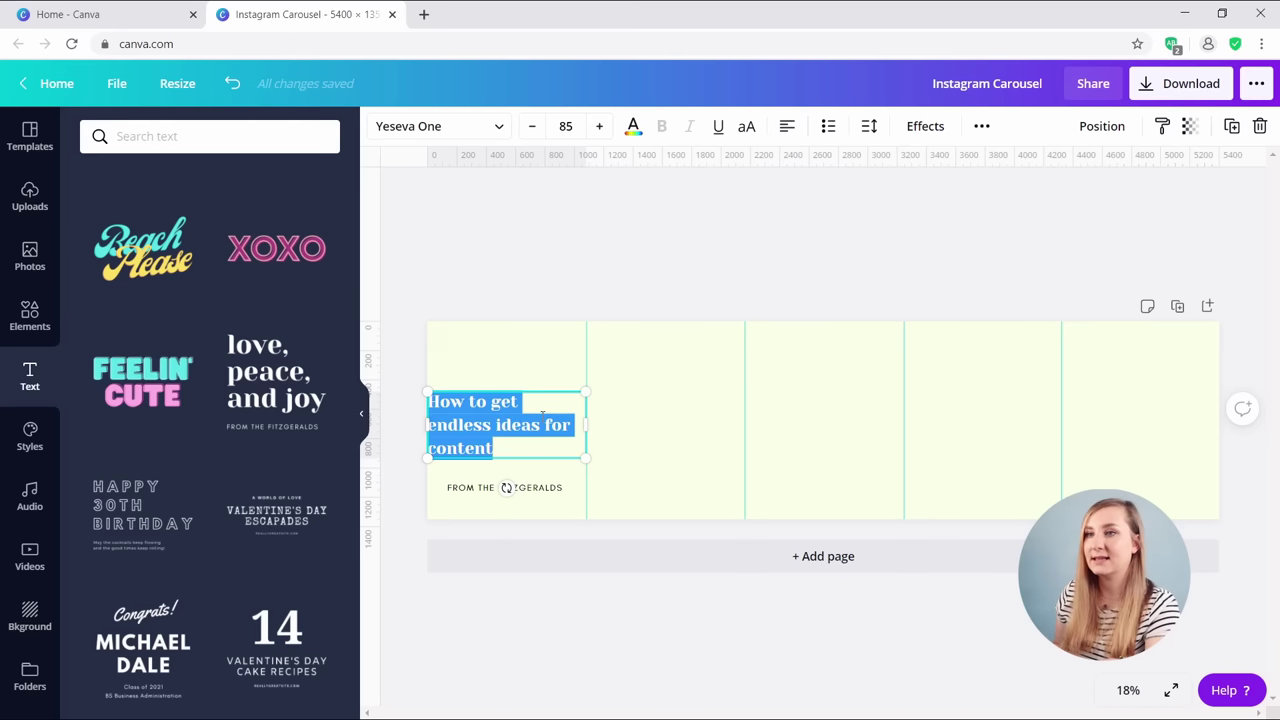
pyautogui.moveTo(587, 425); pyautogui.dragTo(544, 449)
# Reduce the line height of the first slide's heading.
pyautogui.click(870, 127)
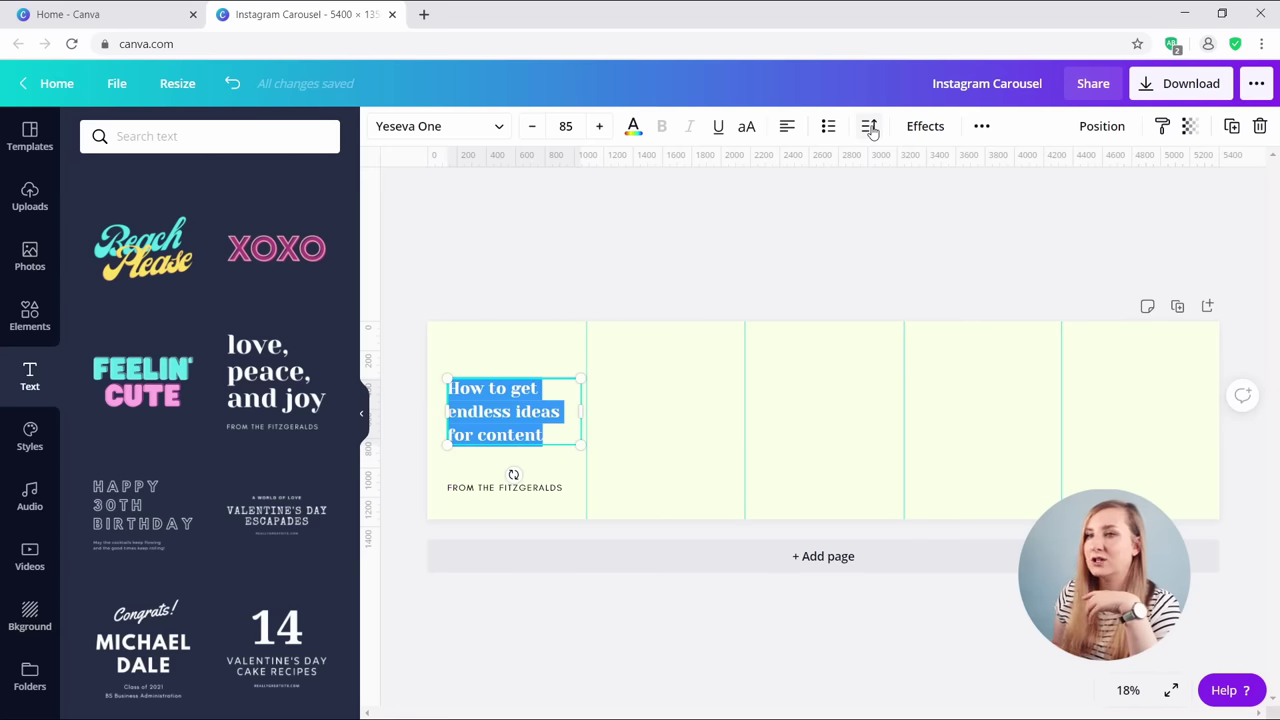
pyautogui.click(870, 128)
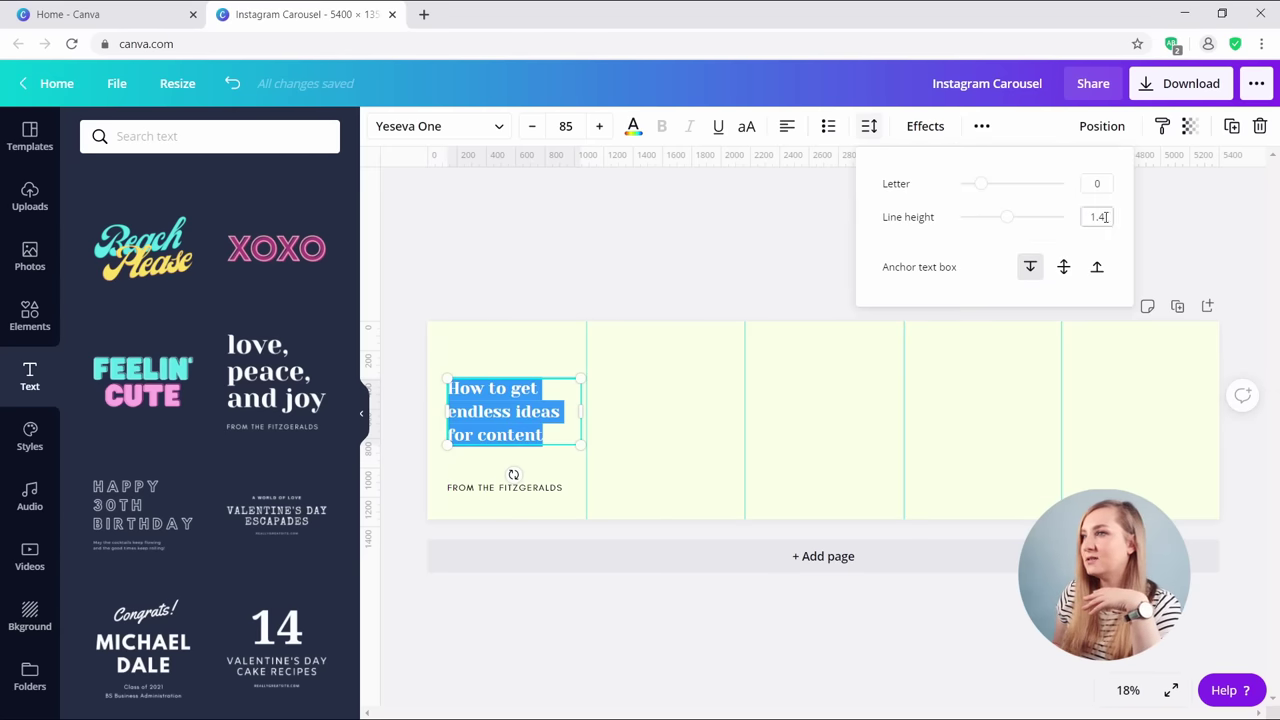
pyautogui.moveTo(1008, 219); pyautogui.dragTo(995, 220)
pyautogui.click(586, 280)
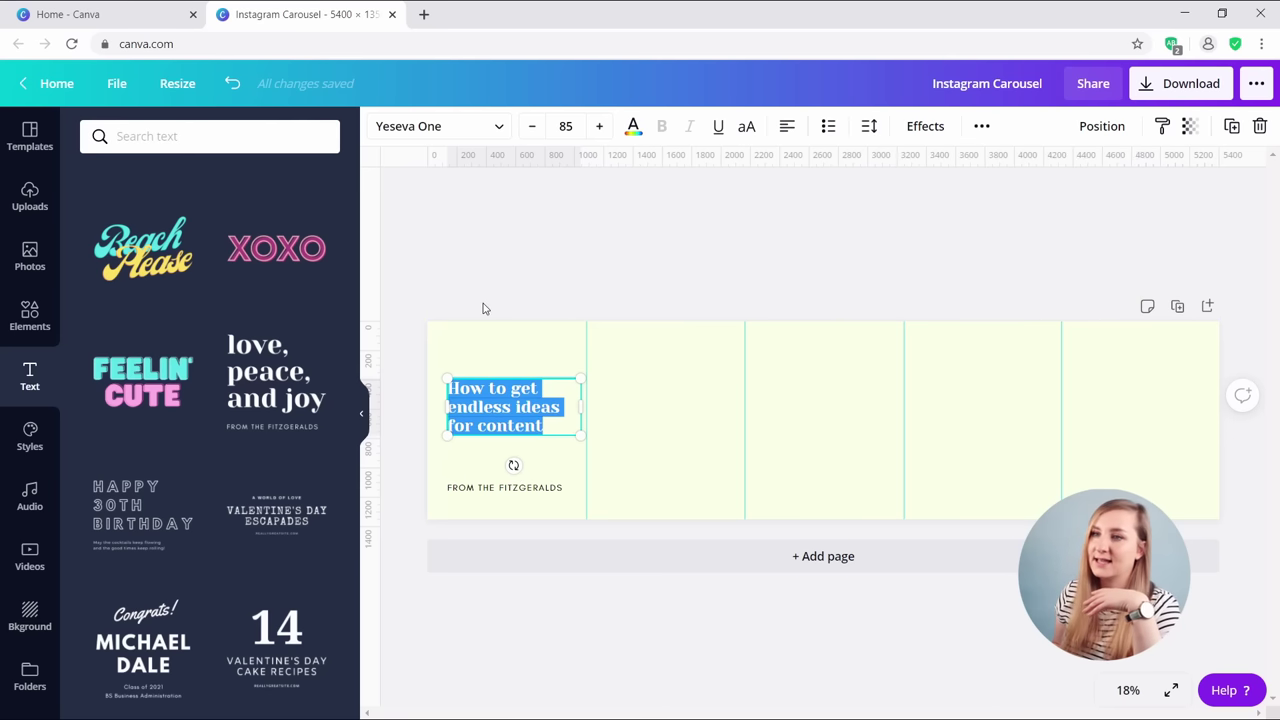
# Enlarge the first slide's heading to size 97.9 and narrow its text box to fit the text.
pyautogui.click(548, 463)
pyautogui.click(530, 420)
pyautogui.moveTo(581, 434); pyautogui.dragTo(597, 452)
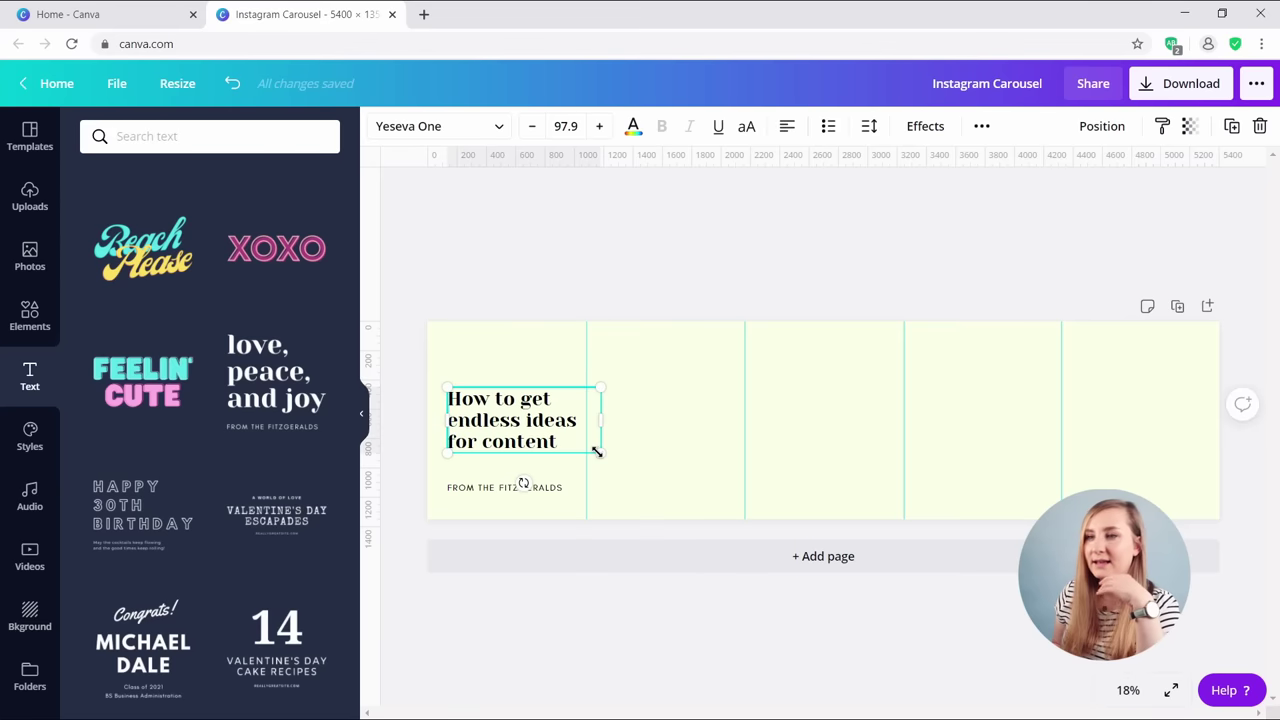
pyautogui.moveTo(576, 417); pyautogui.dragTo(587, 420)
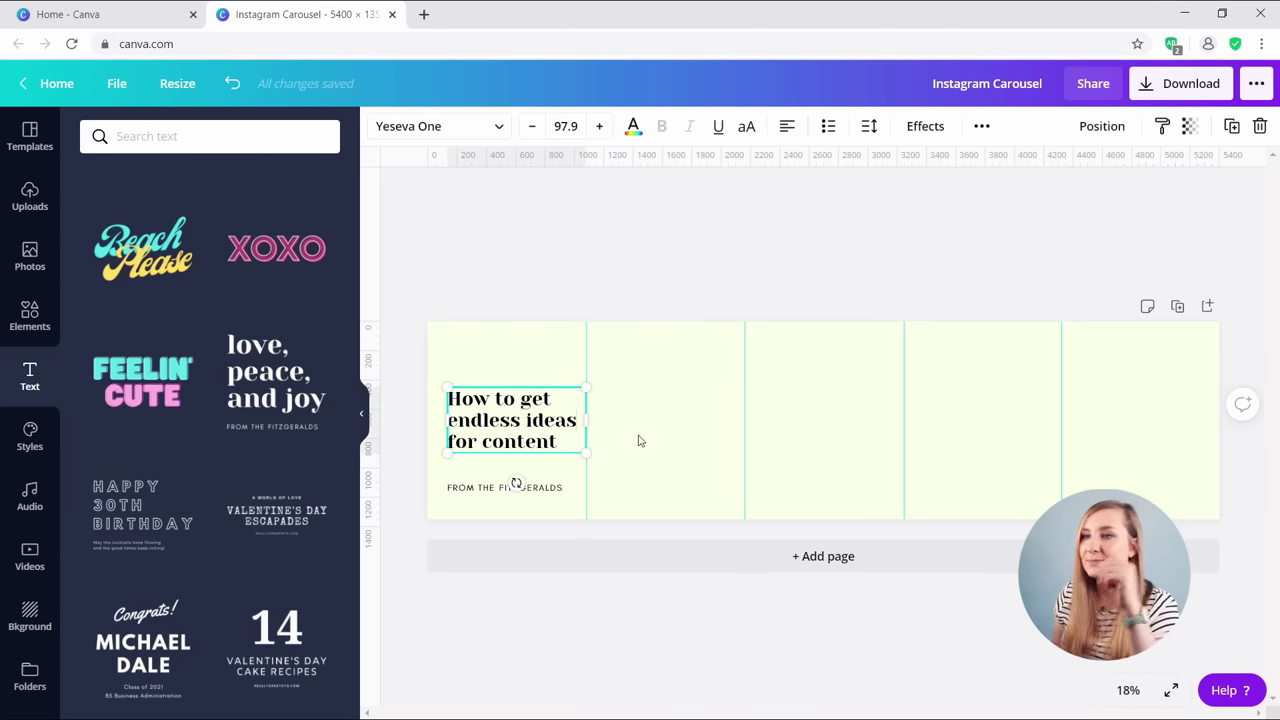
pyautogui.moveTo(587, 421); pyautogui.dragTo(579, 421)
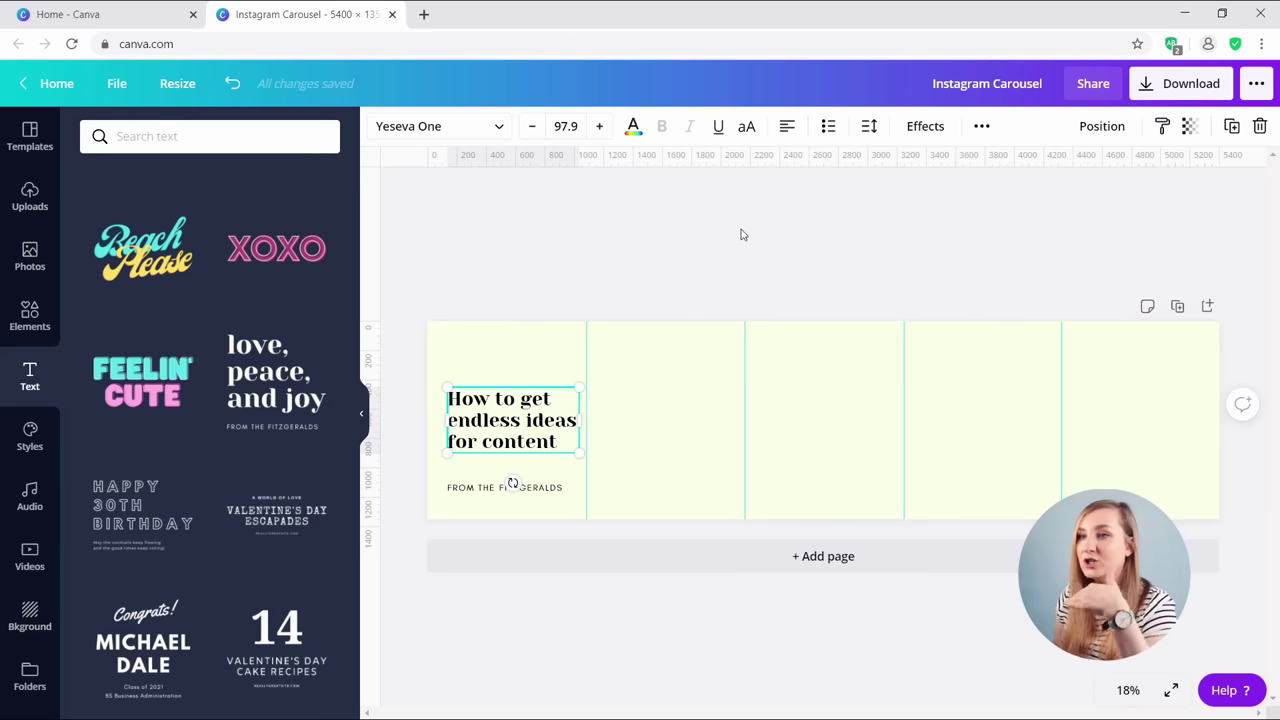
# Reduce the heading's font size to 84 and shift it into line with the subtitle's left edge.
pyautogui.click(937, 131)
pyautogui.click(530, 127)
pyautogui.click(530, 127)
pyautogui.click(530, 127)
pyautogui.click(530, 127)
pyautogui.click(530, 127)
pyautogui.click(530, 127)
pyautogui.click(530, 127)
pyautogui.click(530, 127)
pyautogui.click(530, 127)
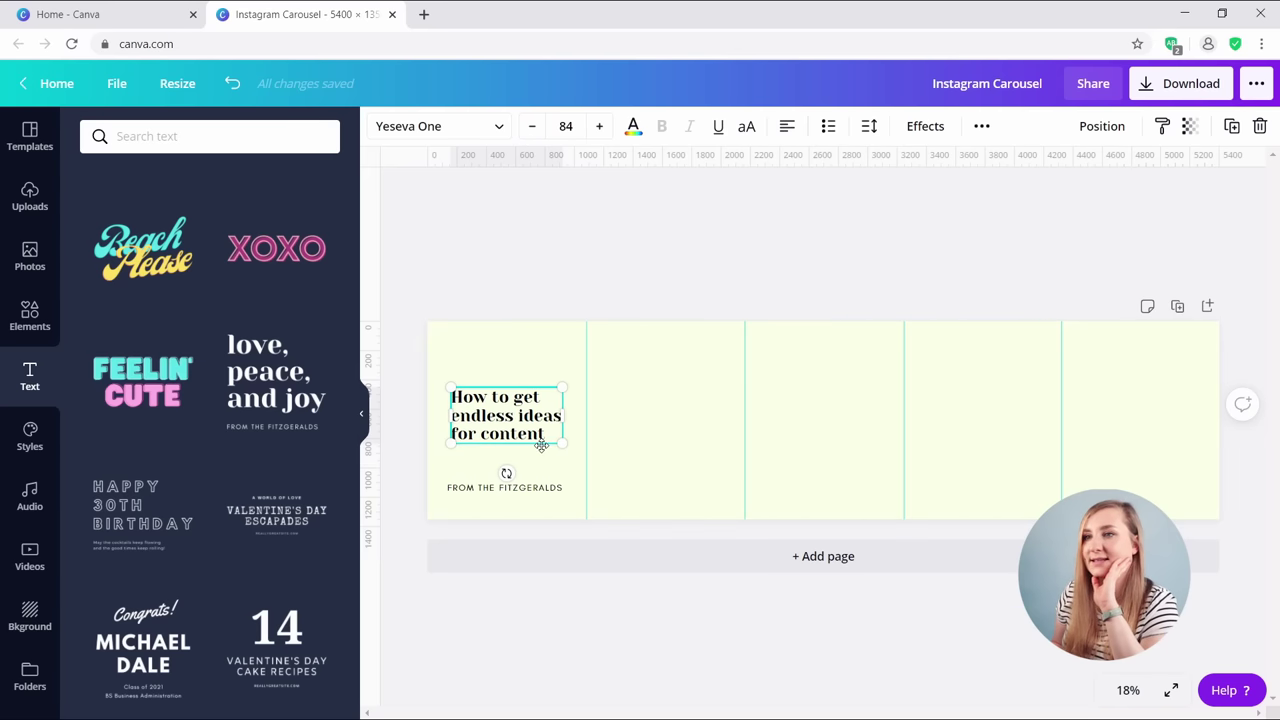
pyautogui.moveTo(541, 441); pyautogui.dragTo(536, 451)
pyautogui.click(528, 240)
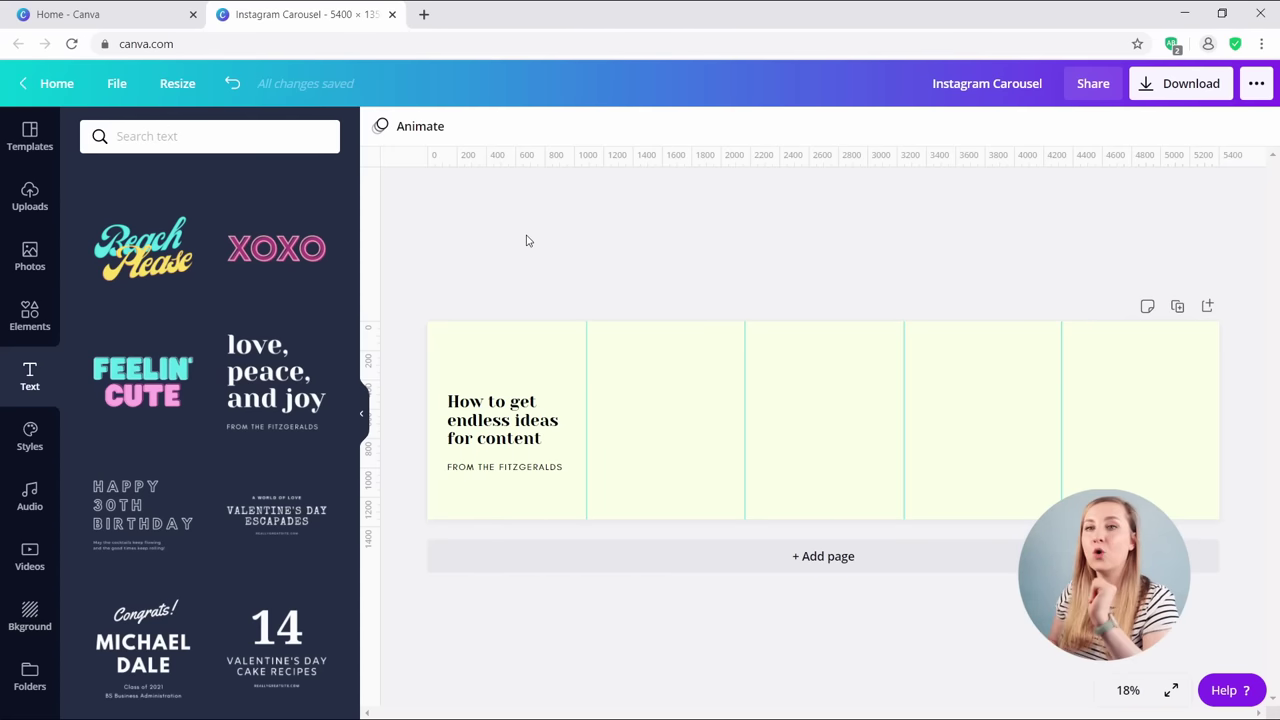
# Insert a square shape and enlarge it to span the full width of the first slide.
pyautogui.click(30, 312)
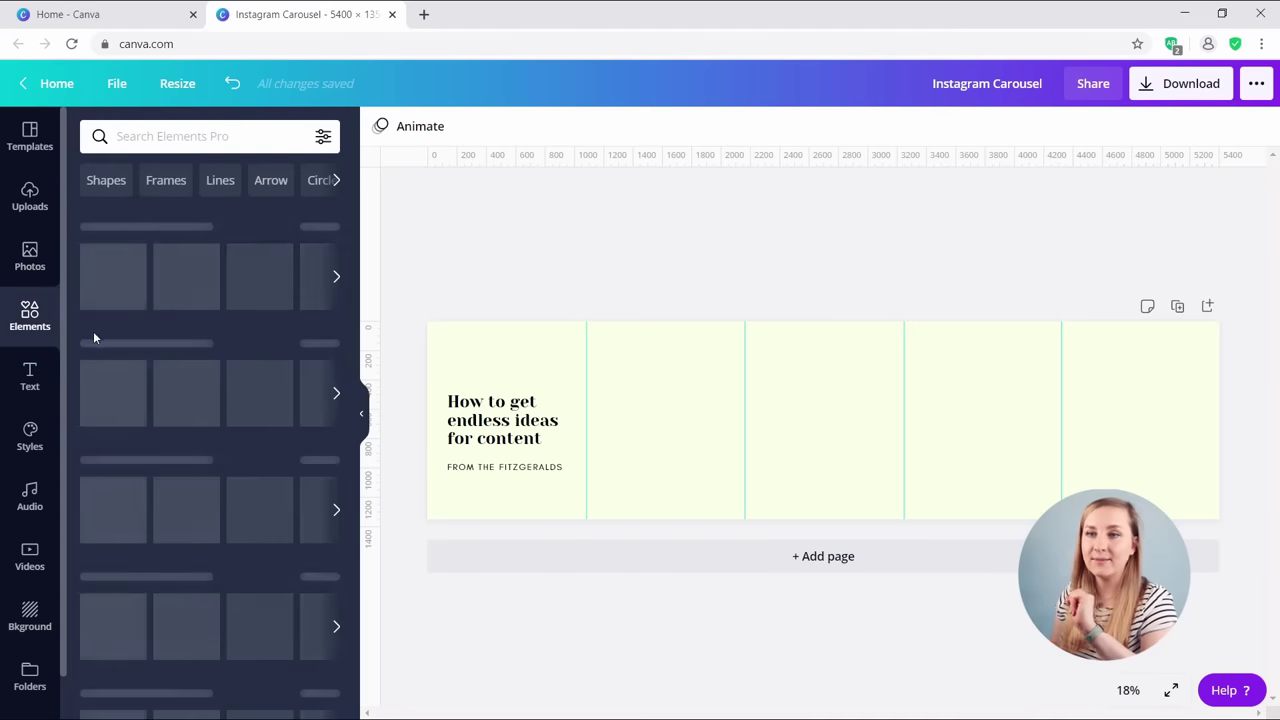
pyautogui.scroll(-2, 154, 415)
pyautogui.click(186, 455)
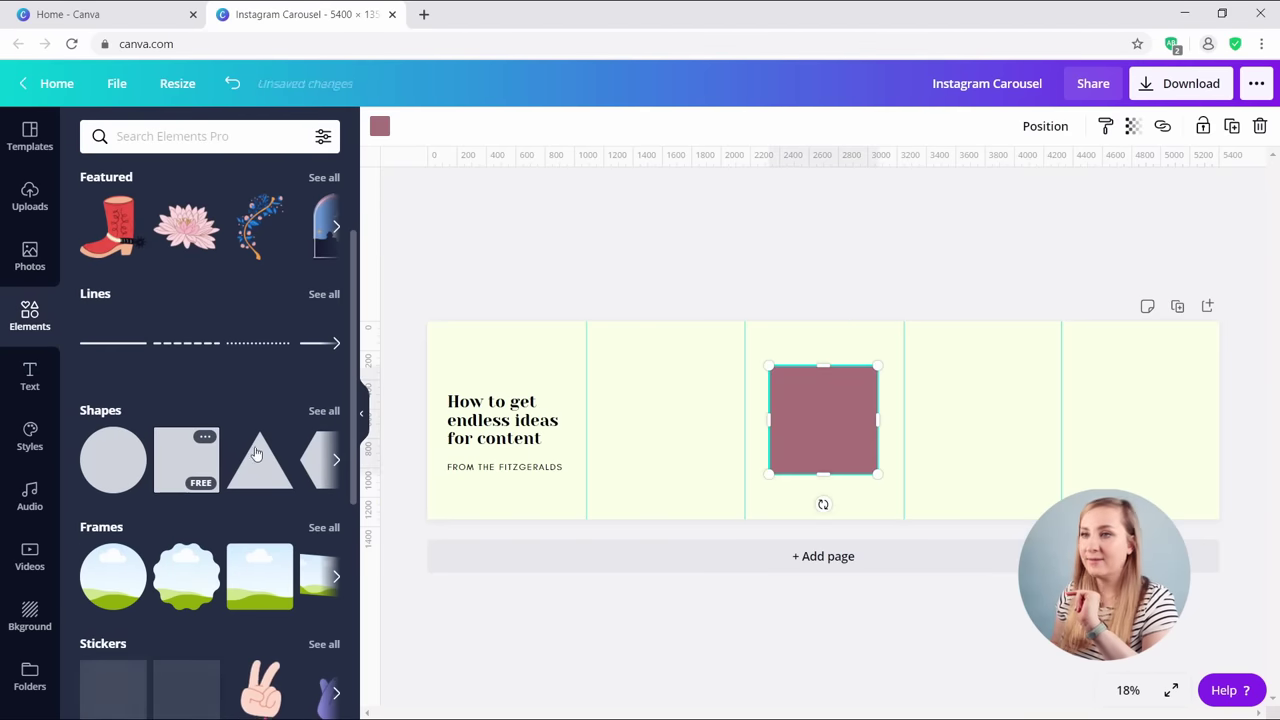
pyautogui.moveTo(813, 411); pyautogui.dragTo(472, 403)
pyautogui.moveTo(540, 467); pyautogui.dragTo(594, 512)
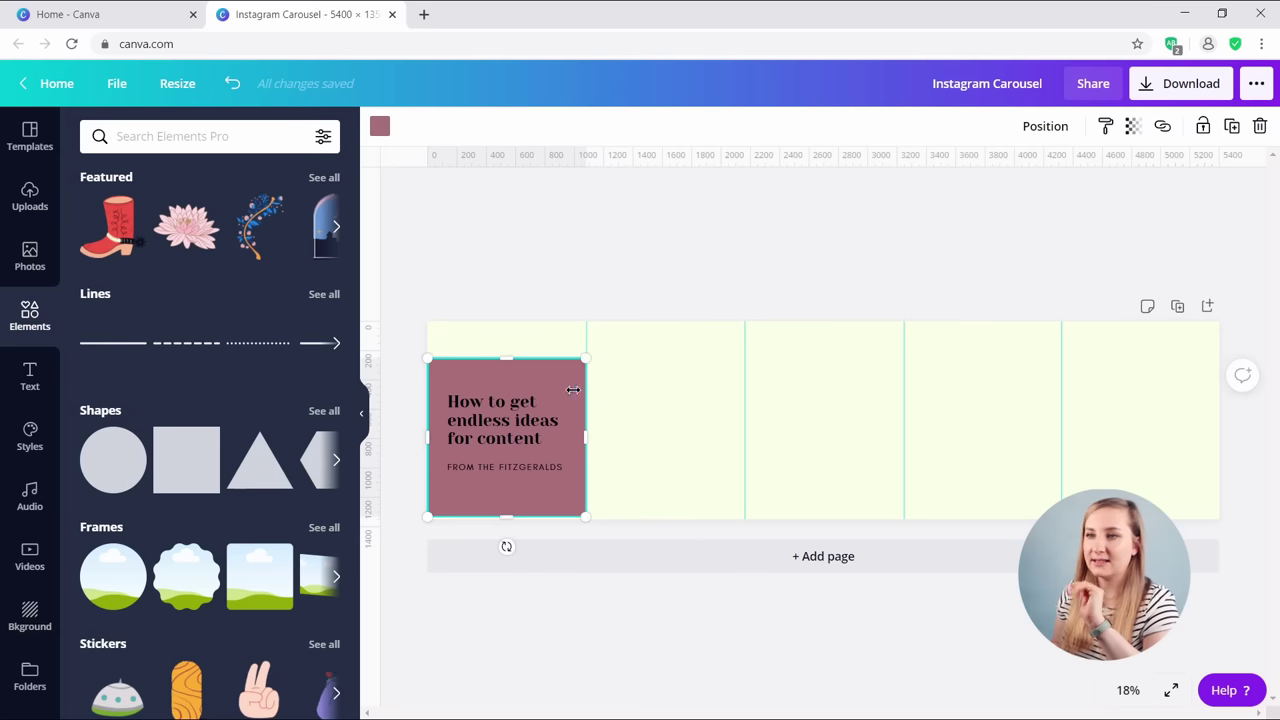
# Align the square to the vertical middle of the page.
pyautogui.moveTo(570, 387); pyautogui.dragTo(570, 376)
pyautogui.click(1045, 126)
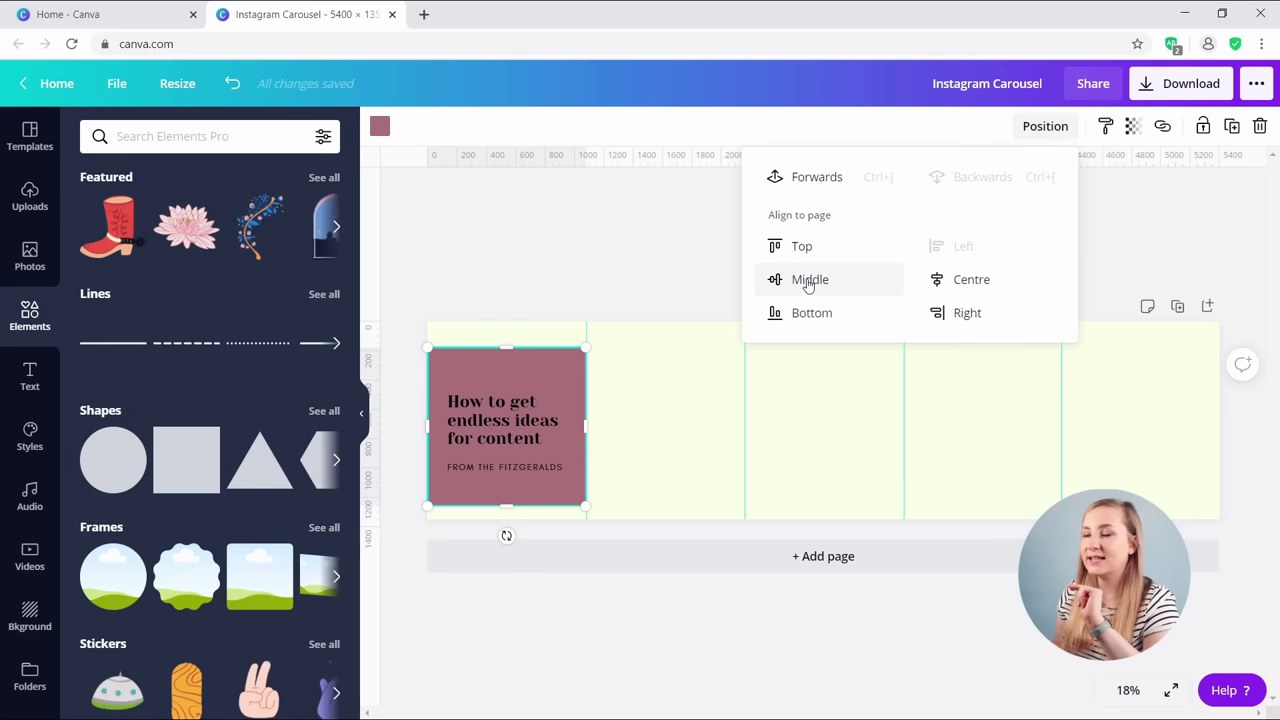
pyautogui.click(809, 283)
pyautogui.click(620, 263)
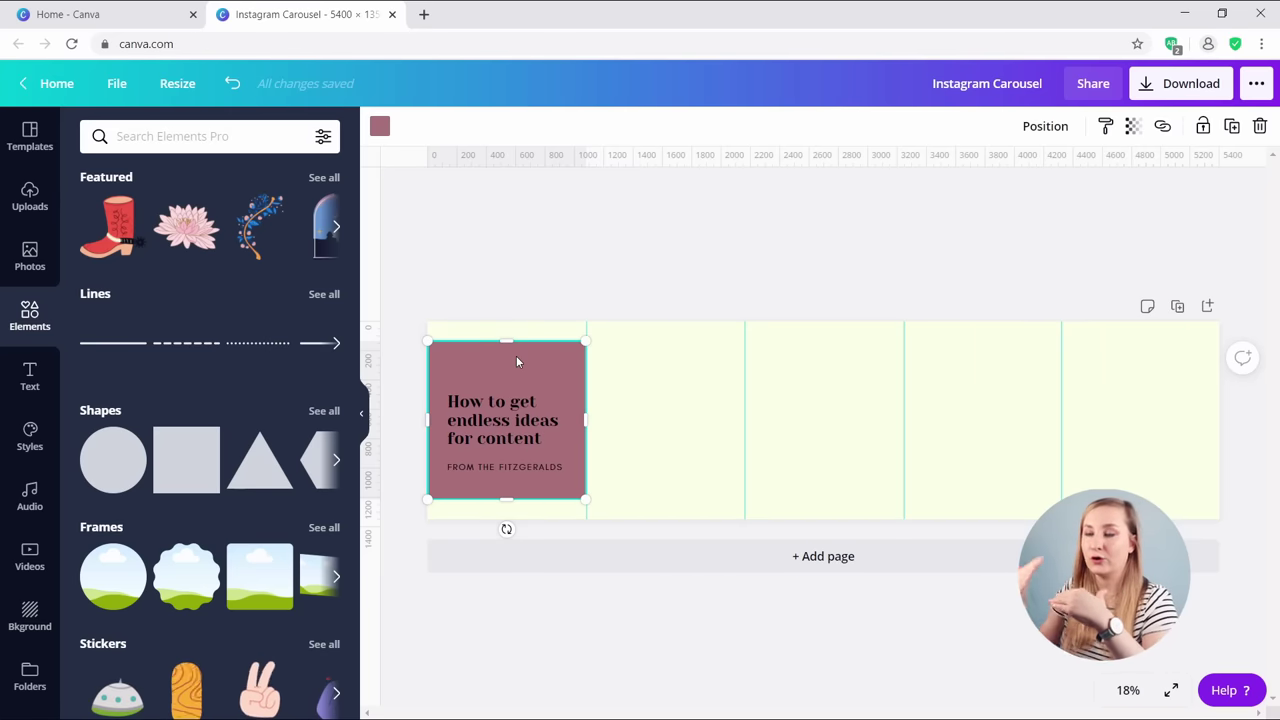
# Place horizontal guides along the square's top and bottom edges and delete the square.
pyautogui.moveTo(548, 215); pyautogui.dragTo(560, 343)
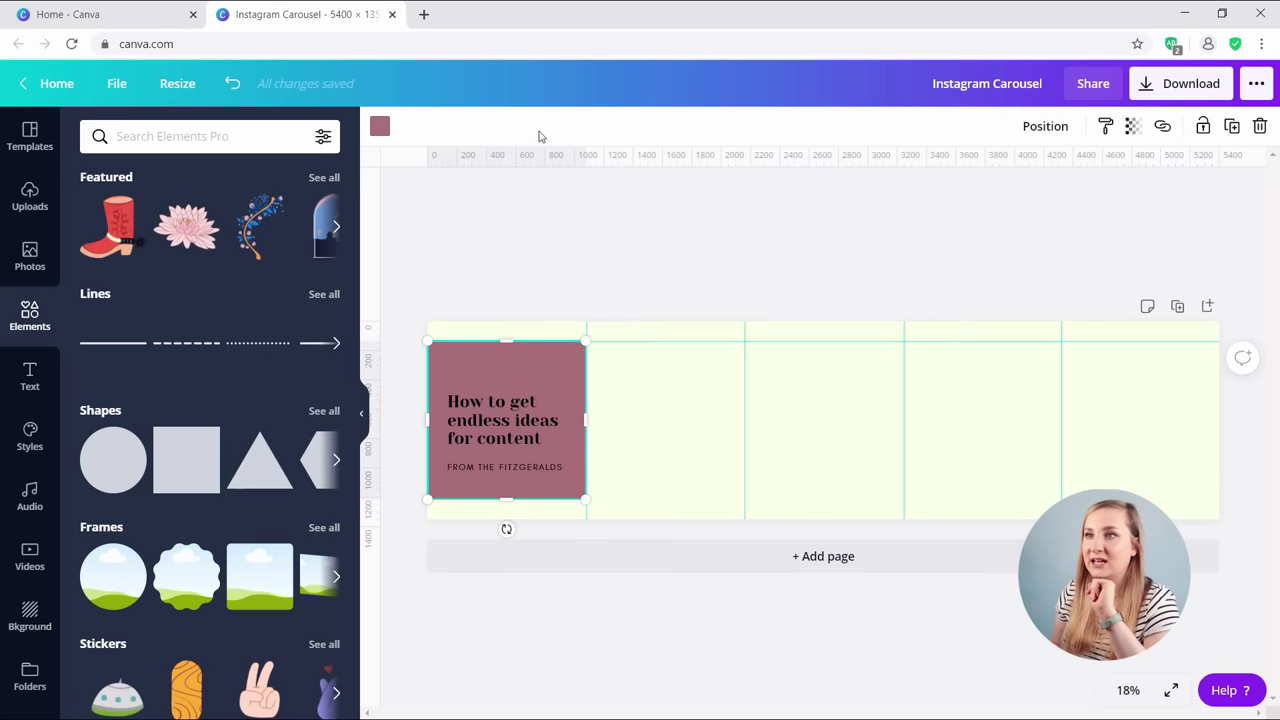
pyautogui.moveTo(546, 157); pyautogui.dragTo(545, 498)
pyautogui.click(594, 251)
pyautogui.click(562, 388)
pyautogui.press('Delete')
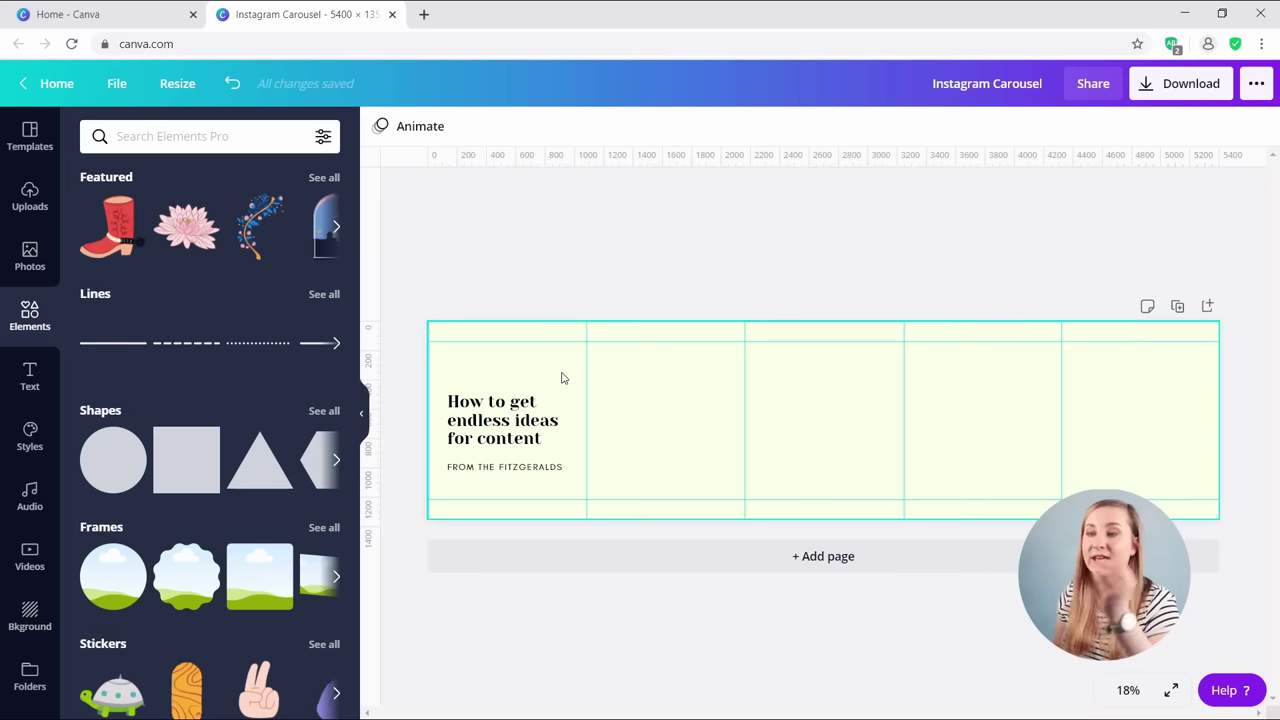
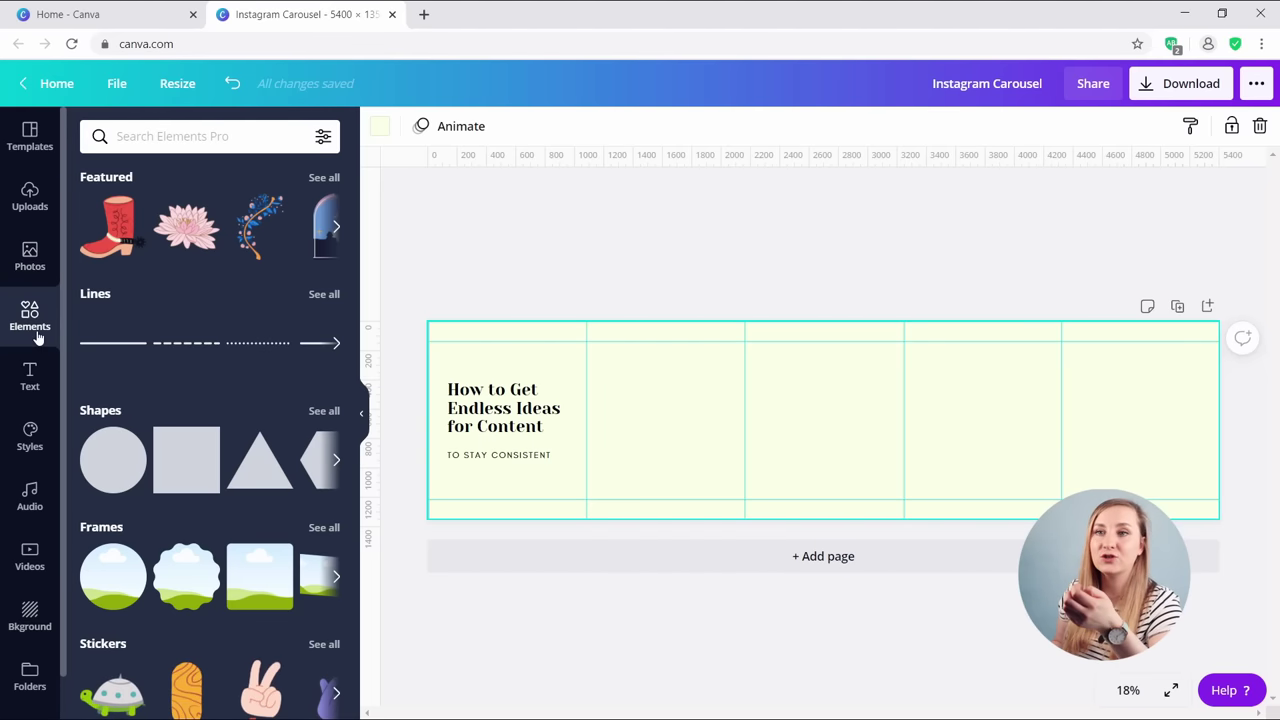
# Search the elements for "instagram" and insert a black outlined Instagram logo.
pyautogui.click(158, 143)
pyautogui.write('IN')
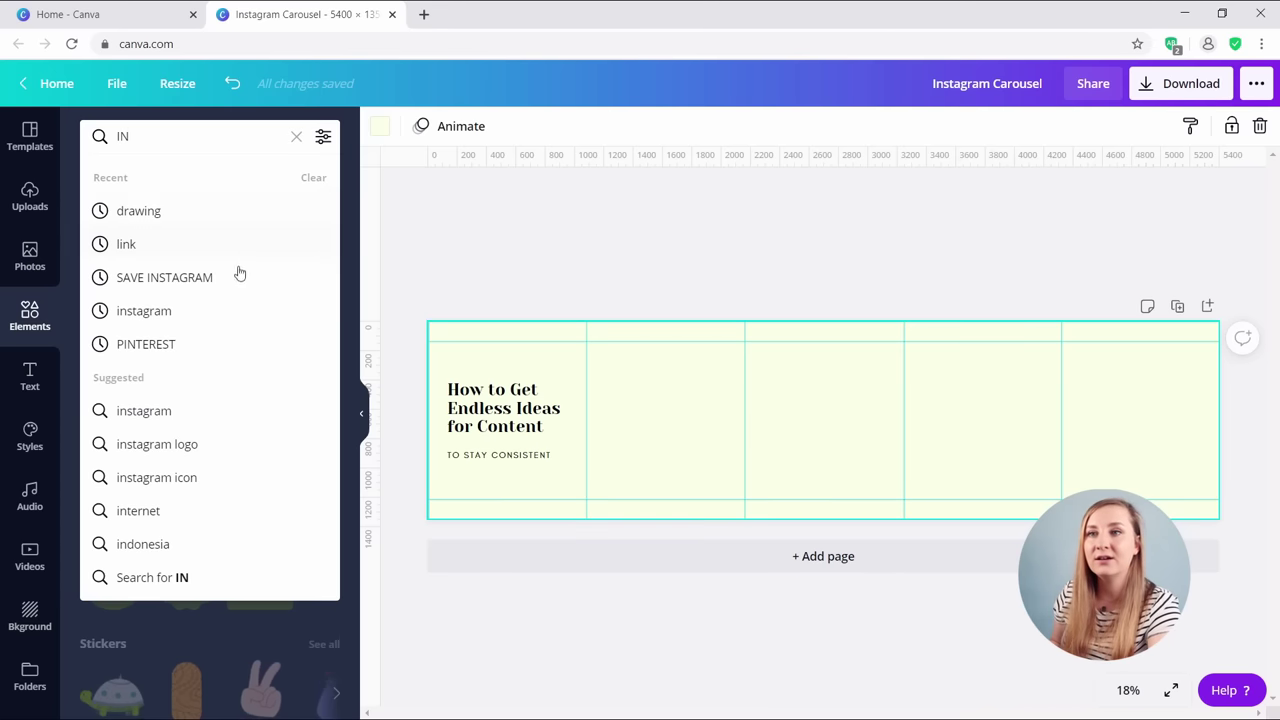
pyautogui.click(243, 313)
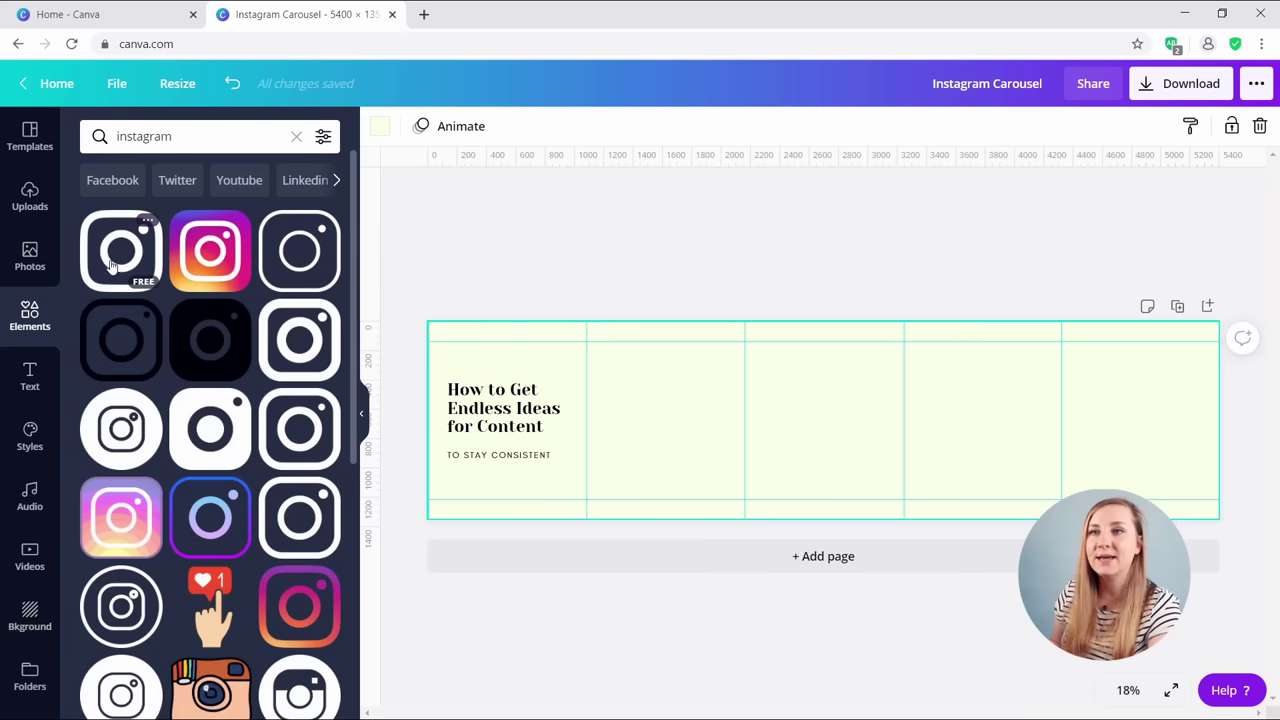
pyautogui.click(290, 415)
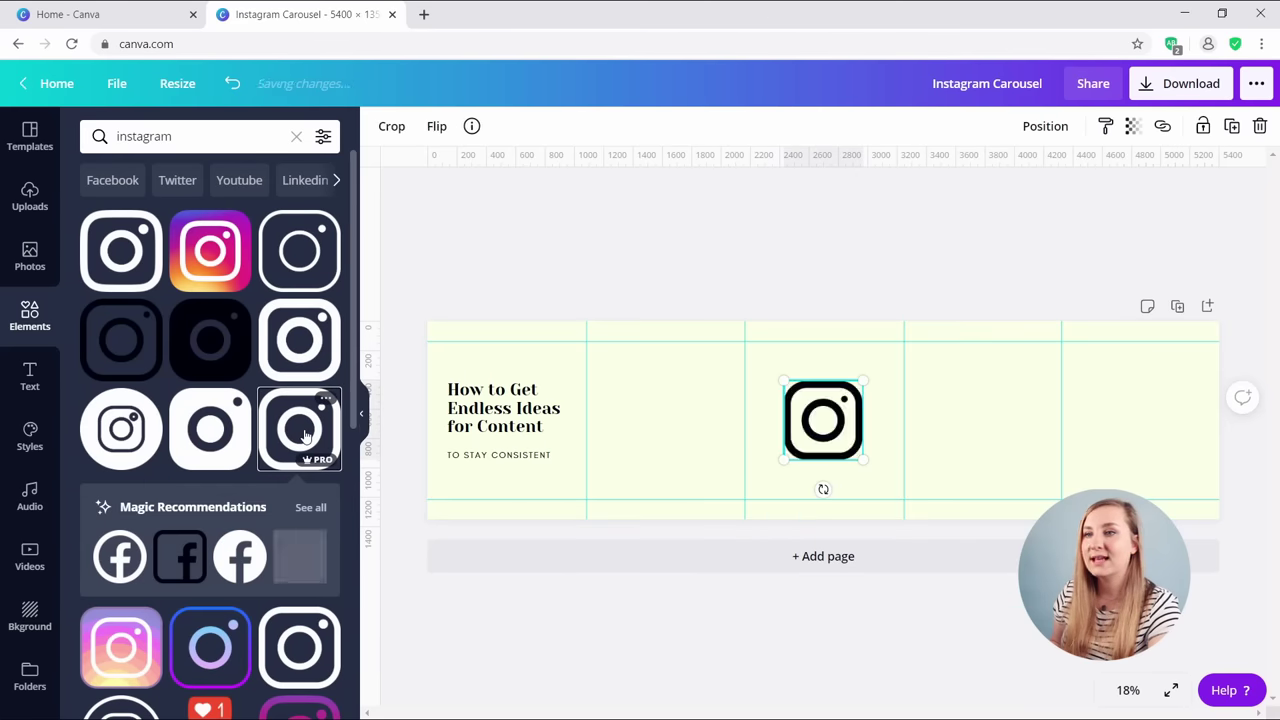
pyautogui.click(380, 127)
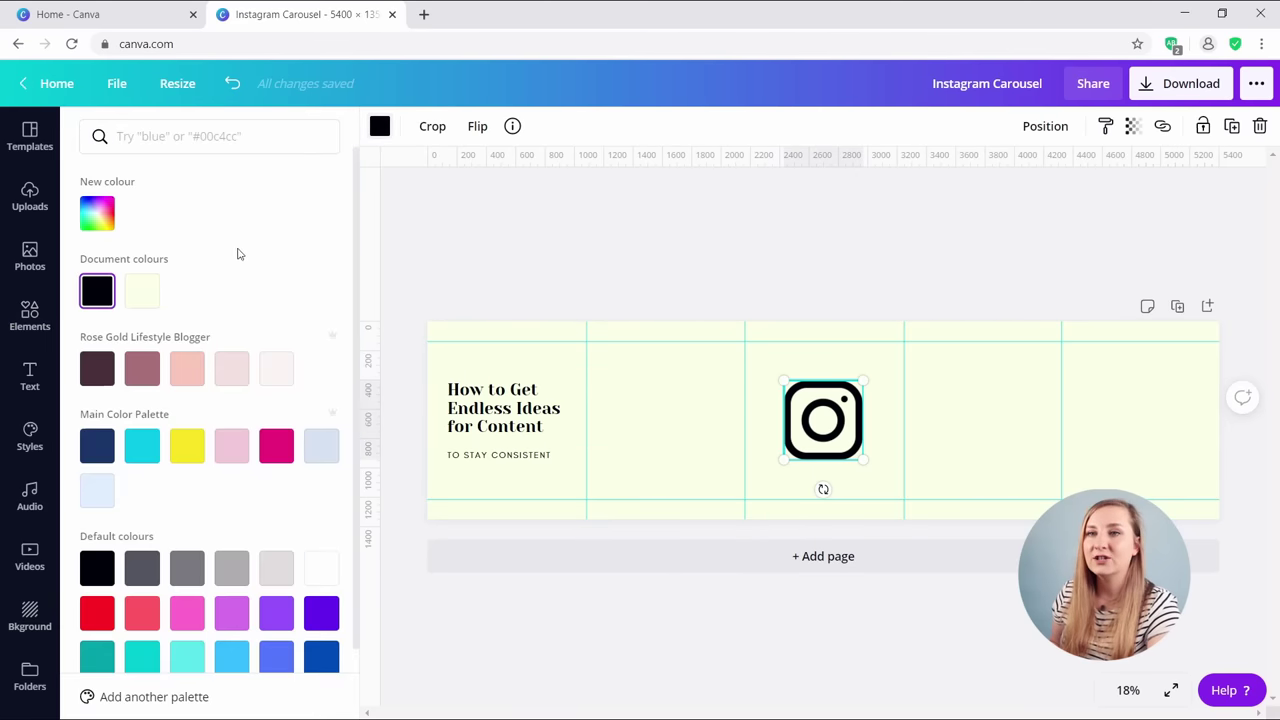
# Shrink the Instagram logo and place it in the first slide's upper margin, aligned with the heading's left edge.
pyautogui.moveTo(825, 425); pyautogui.dragTo(451, 333)
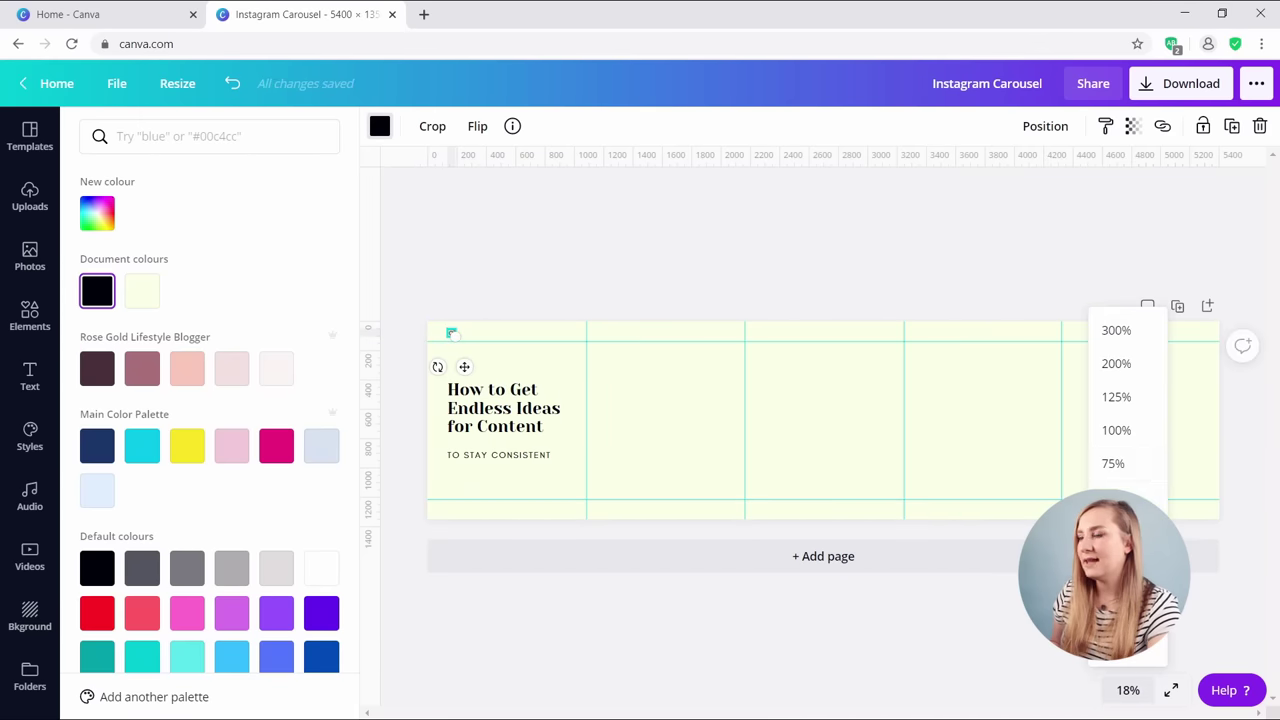
pyautogui.click(1150, 466)
pyautogui.moveTo(697, 716); pyautogui.dragTo(366, 716)
pyautogui.scroll(3, 520, 281)
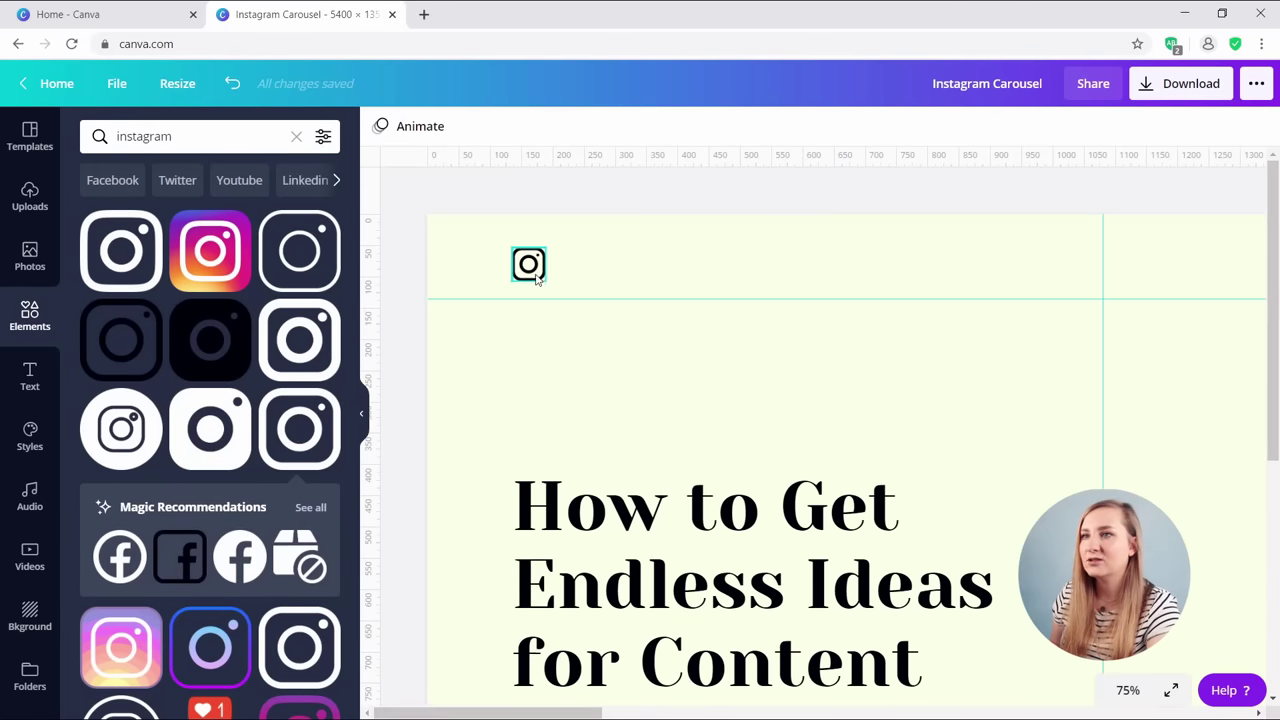
pyautogui.moveTo(538, 268)
pyautogui.mouseDown()
pyautogui.moveTo(538, 254)
pyautogui.moveTo(540, 265)
pyautogui.mouseUp()
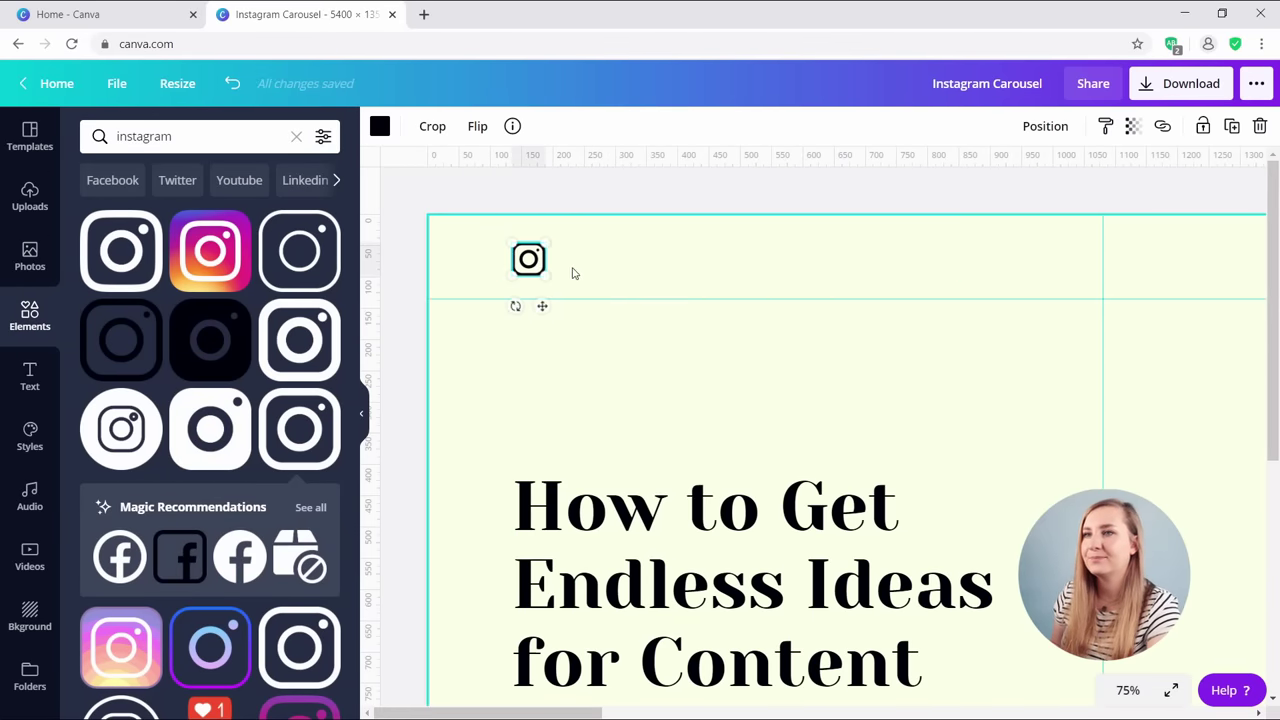
# Place a small copy of the subtitle beside the Instagram logo and replace its text with the account handle.
pyautogui.scroll(-3, 560, 450)
pyautogui.click(543, 615)
pyautogui.moveTo(541, 620); pyautogui.dragTo(616, 276)
pyautogui.moveTo(721, 262); pyautogui.dragTo(663, 262)
pyautogui.click(663, 262)
pyautogui.doubleClick(663, 262)
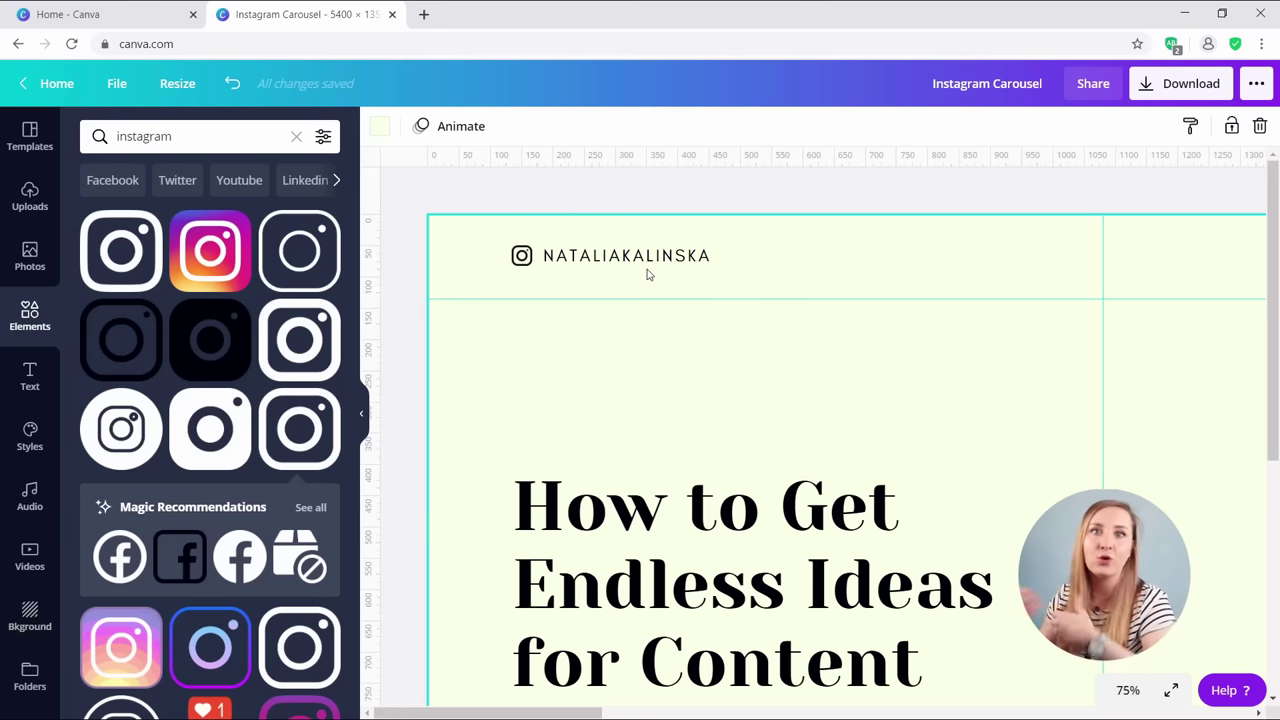
# Make the account handle bold and group it with the Instagram logo.
pyautogui.click(646, 273)
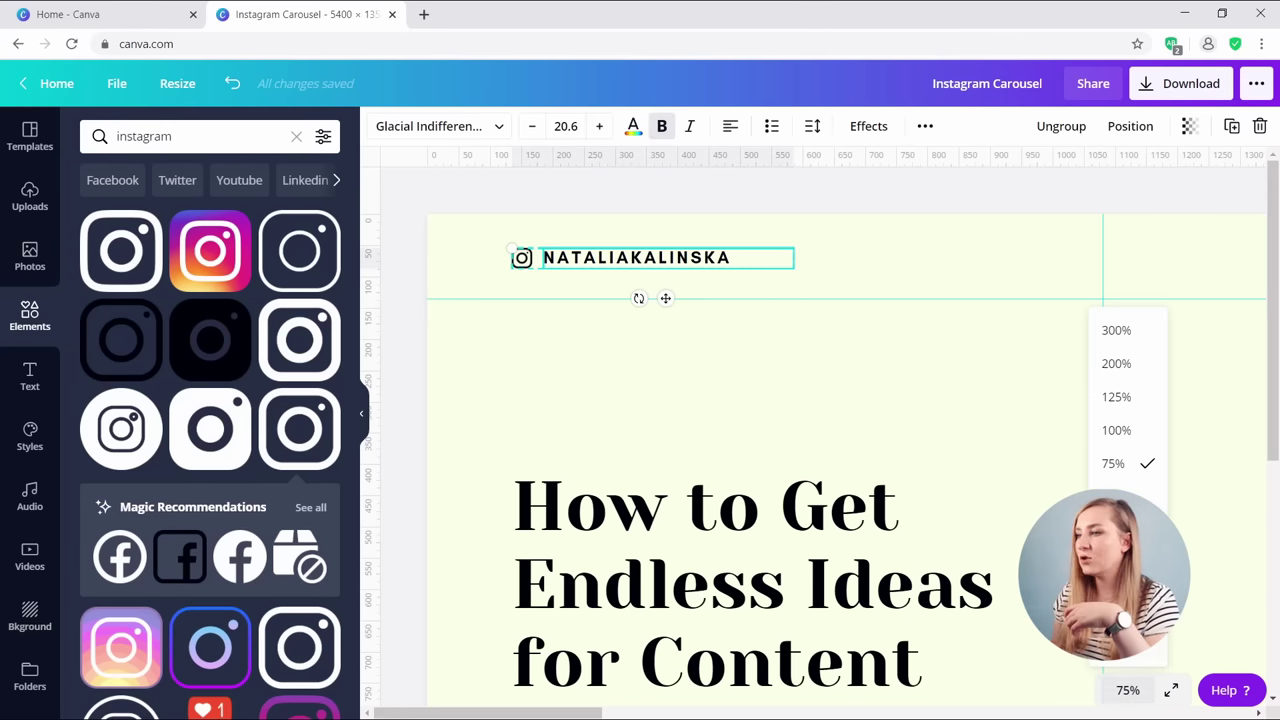
pyautogui.hotkey('ctrl', 'alt', '0')
pyautogui.click(650, 304)
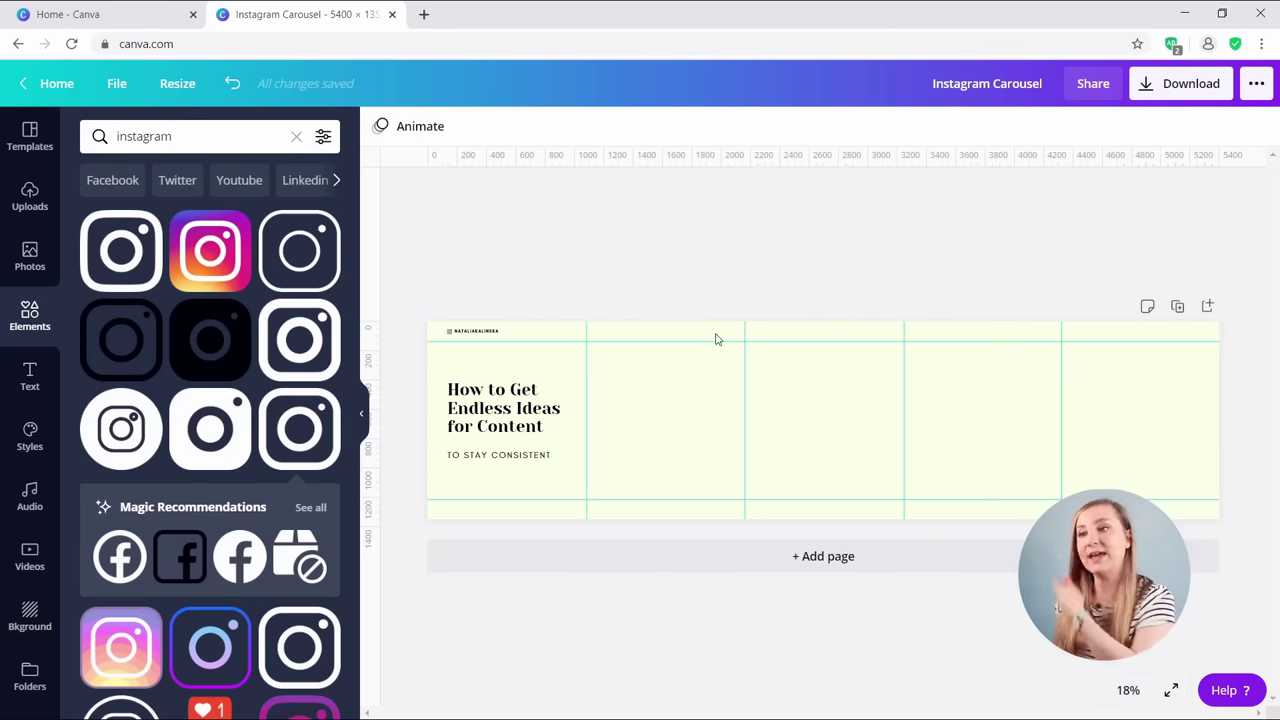
# Add a straight arrow from an "arrow" search, colour it black, shrink it and place it below the subtitle, aligned with its left edge.
pyautogui.click(1144, 701)
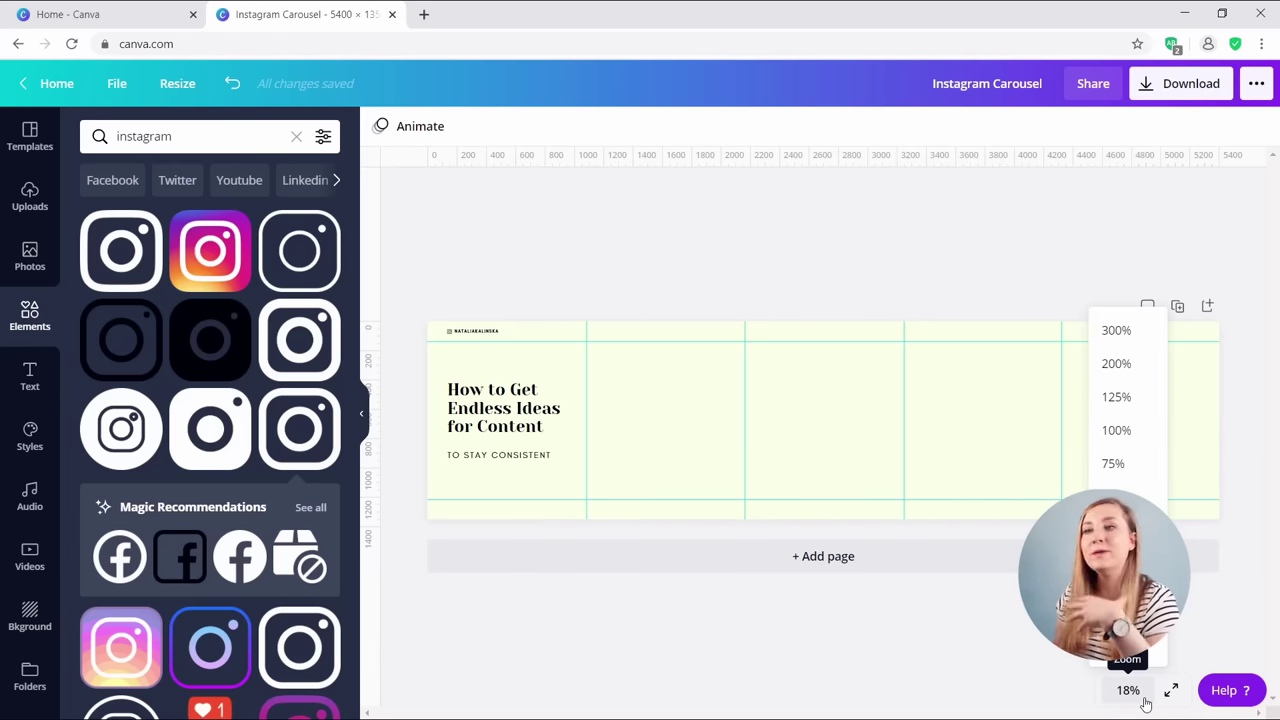
pyautogui.click(1116, 430)
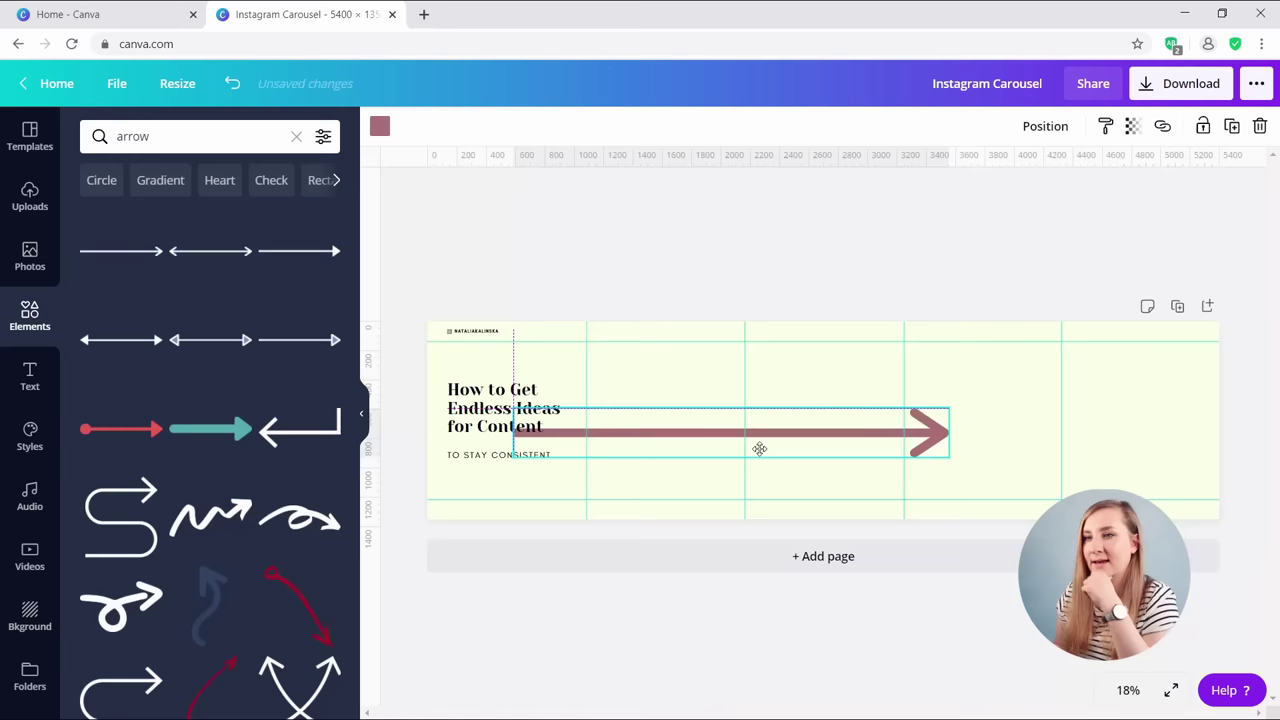
pyautogui.moveTo(757, 449); pyautogui.dragTo(699, 490)
pyautogui.moveTo(882, 462); pyautogui.dragTo(483, 506)
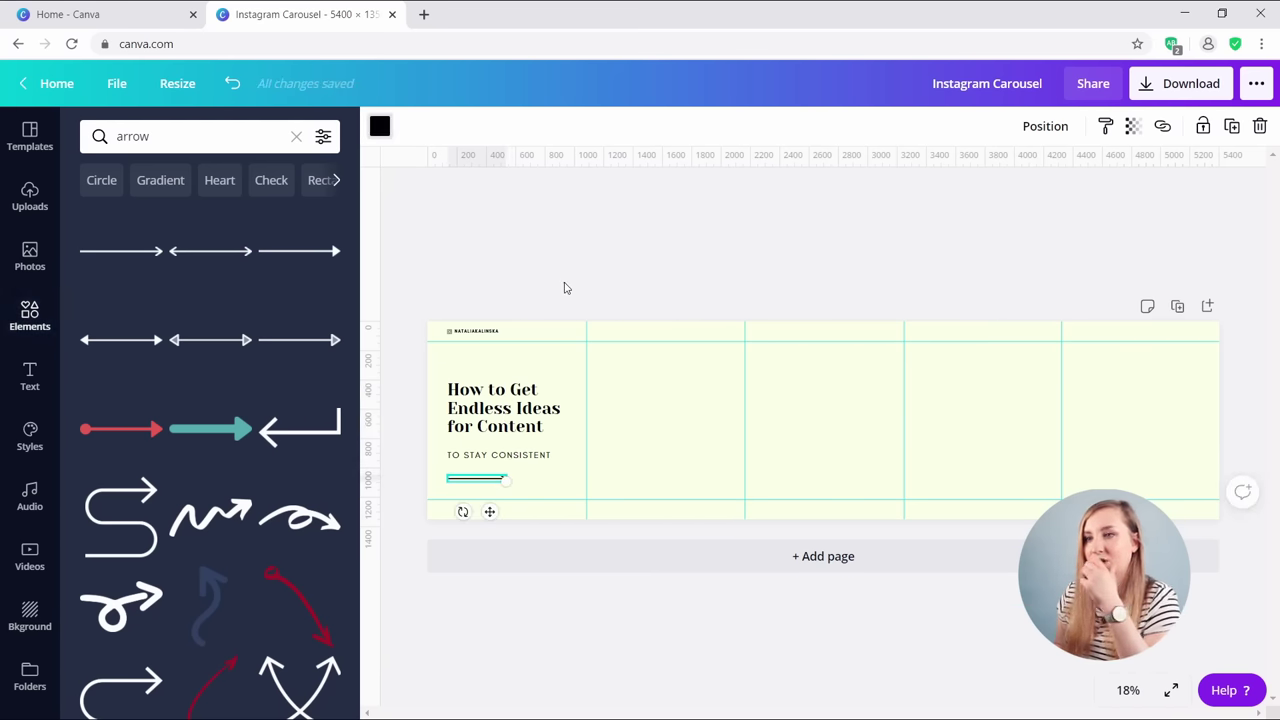
pyautogui.click(564, 287)
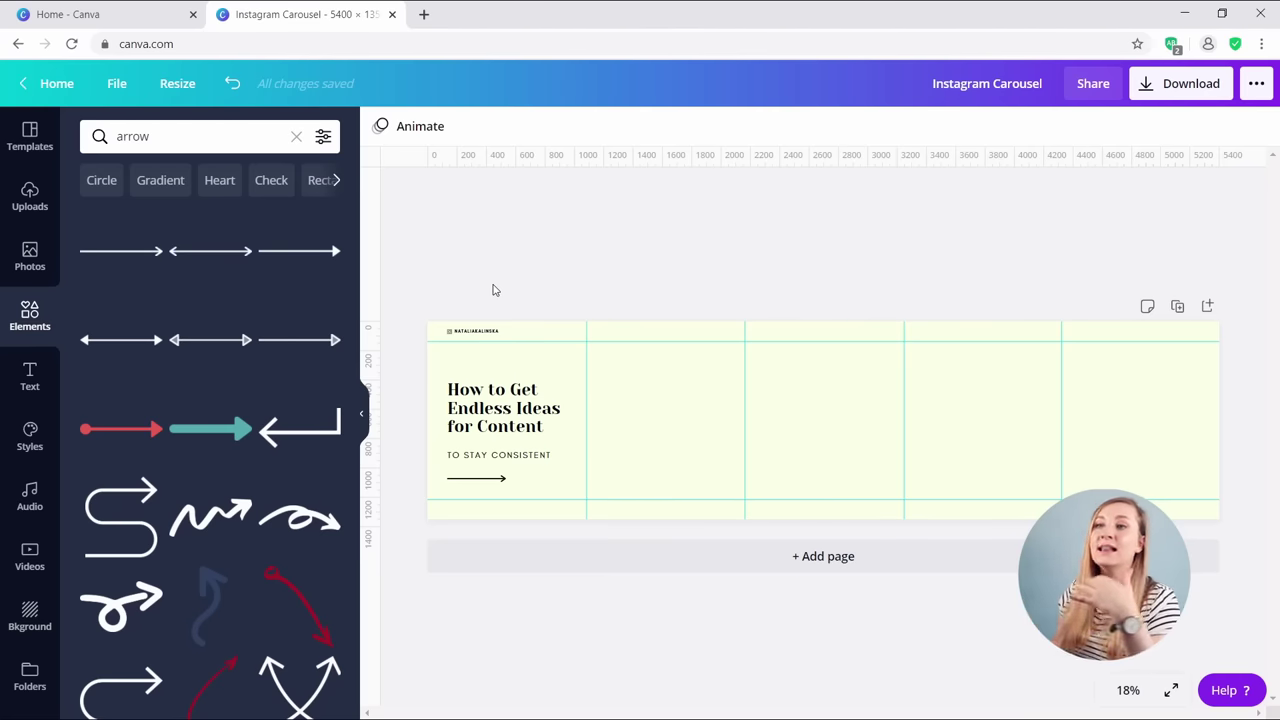
# Copy the Instagram logo and handle group into the upper margin of the other four slides.
pyautogui.click(473, 337)
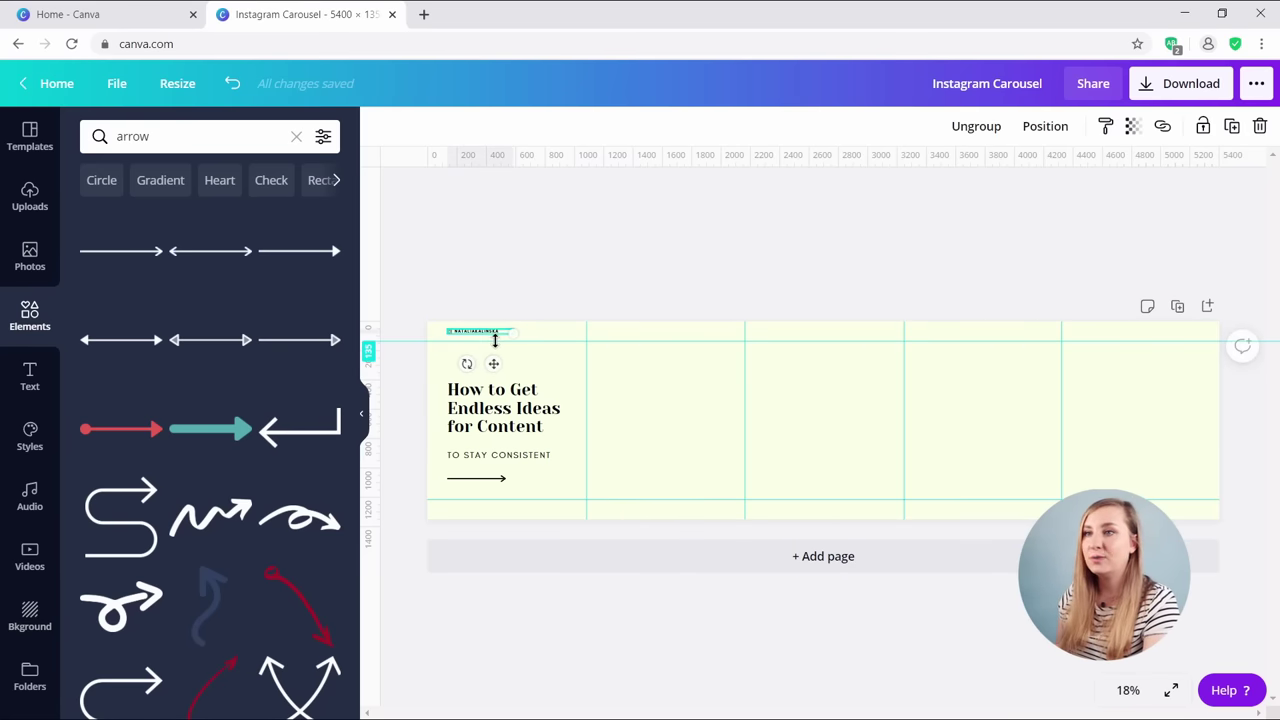
pyautogui.moveTo(491, 337); pyautogui.dragTo(780, 332)
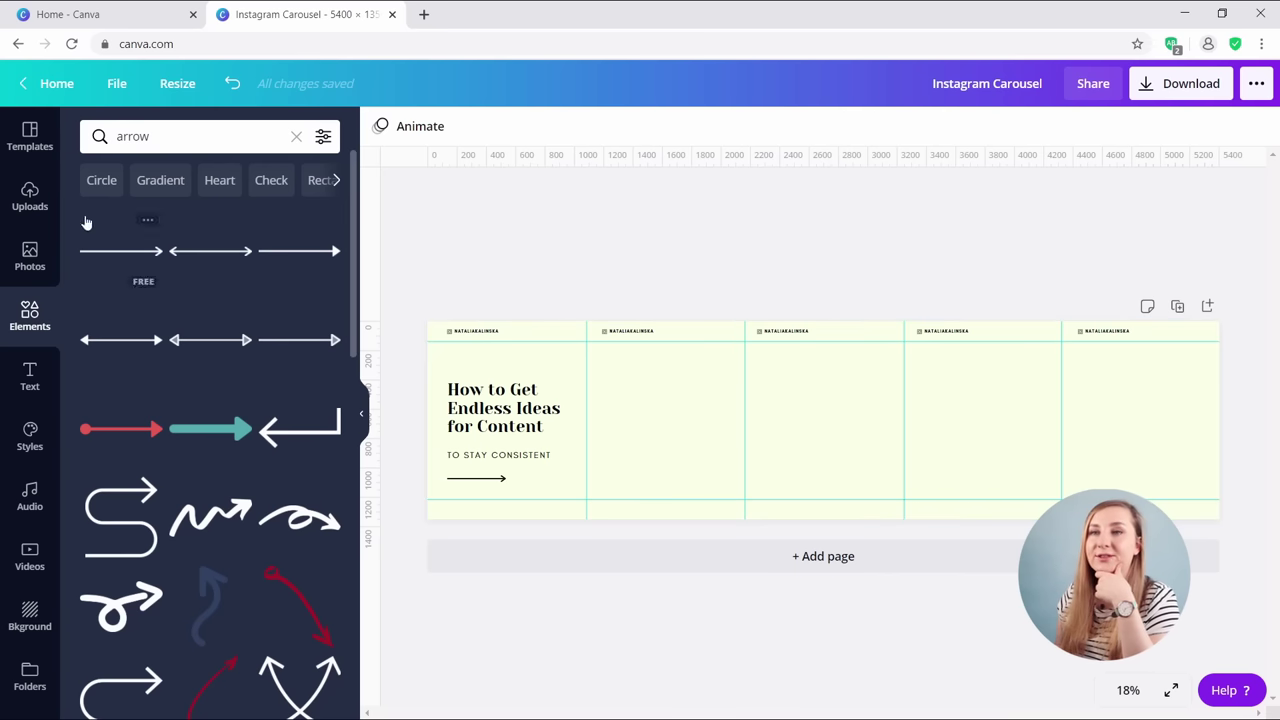
# Add a small black double-chevron icon in the lower right corner of the first slide, below the horizontal guide.
pyautogui.click(206, 137)
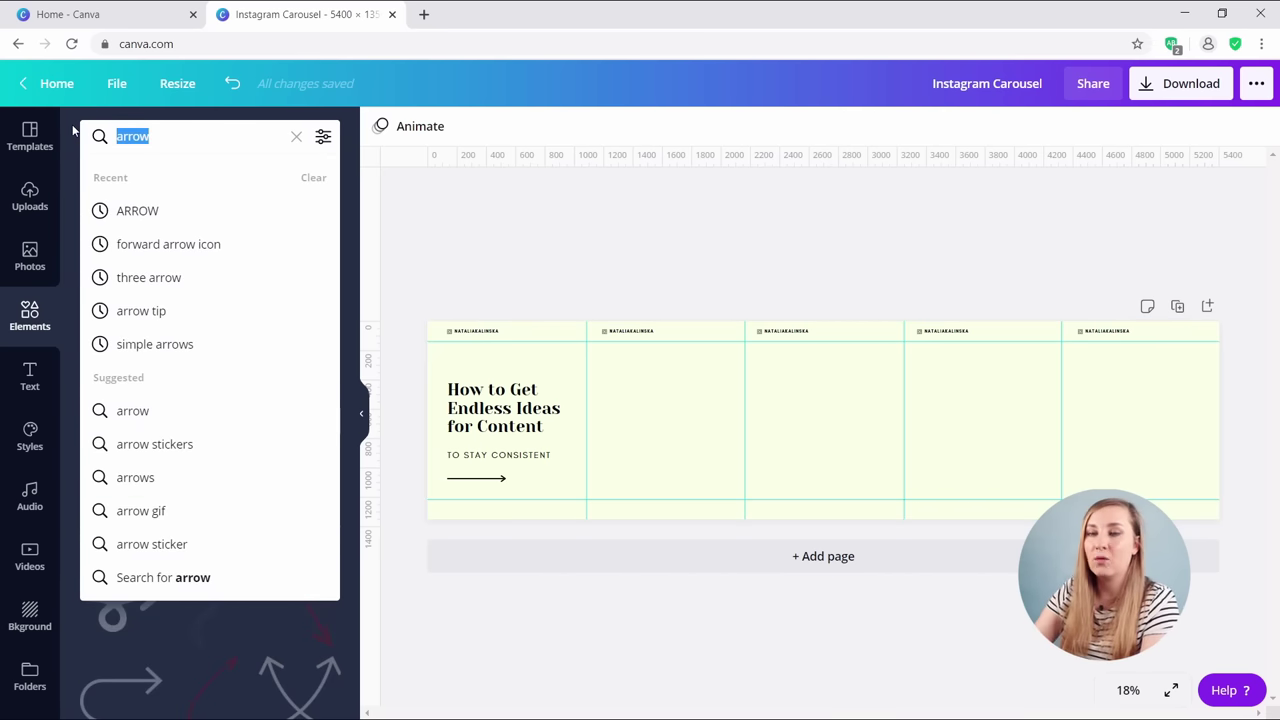
pyautogui.click(73, 130)
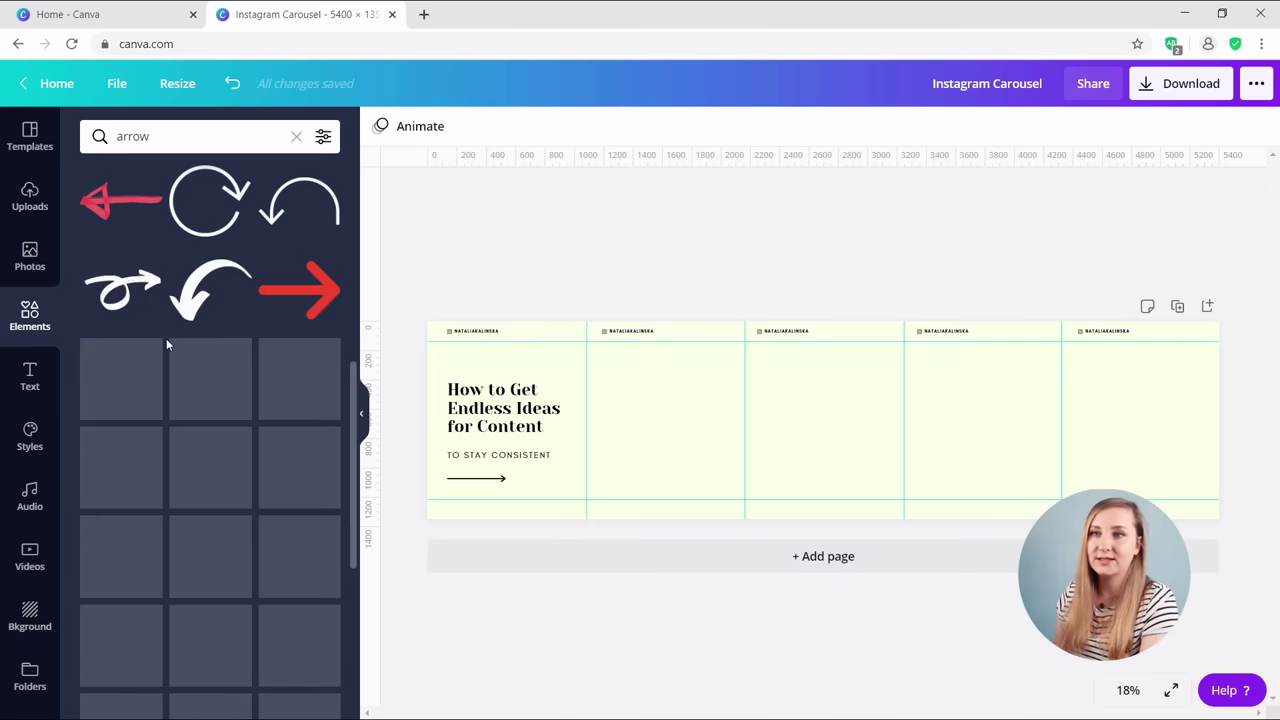
pyautogui.moveTo(166, 338); pyautogui.dragTo(573, 507)
pyautogui.click(706, 660)
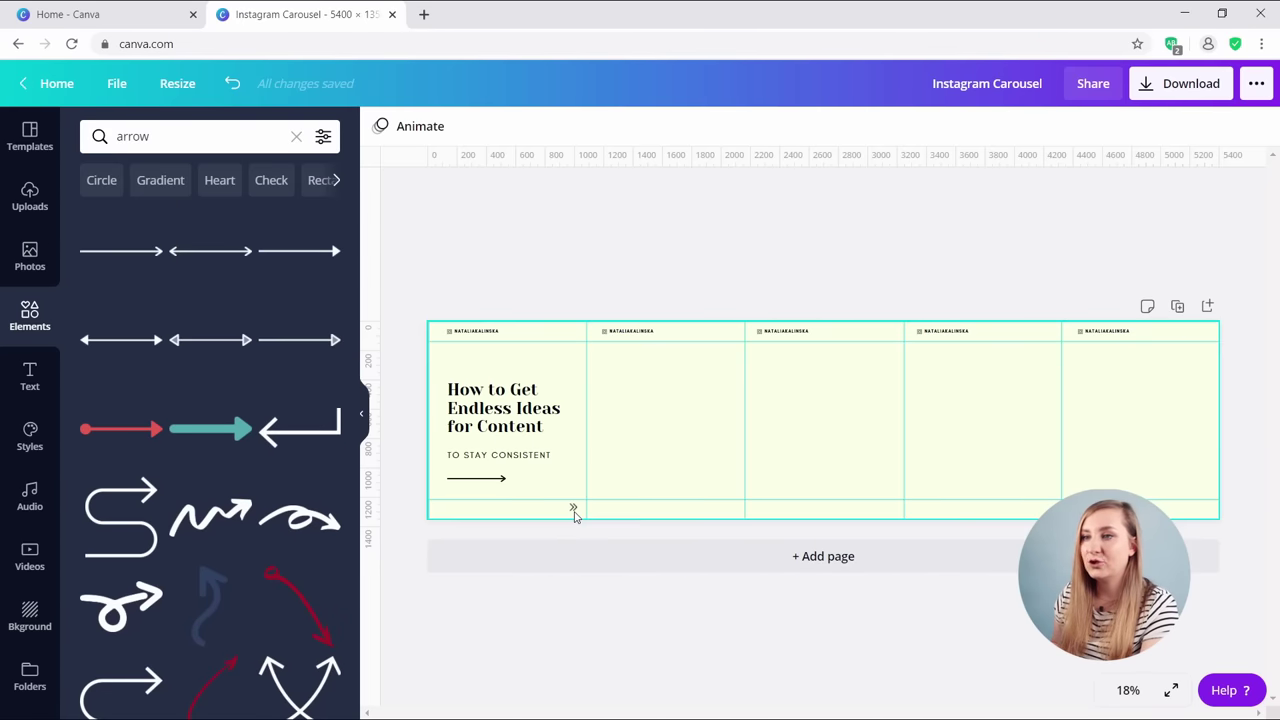
pyautogui.click(572, 508)
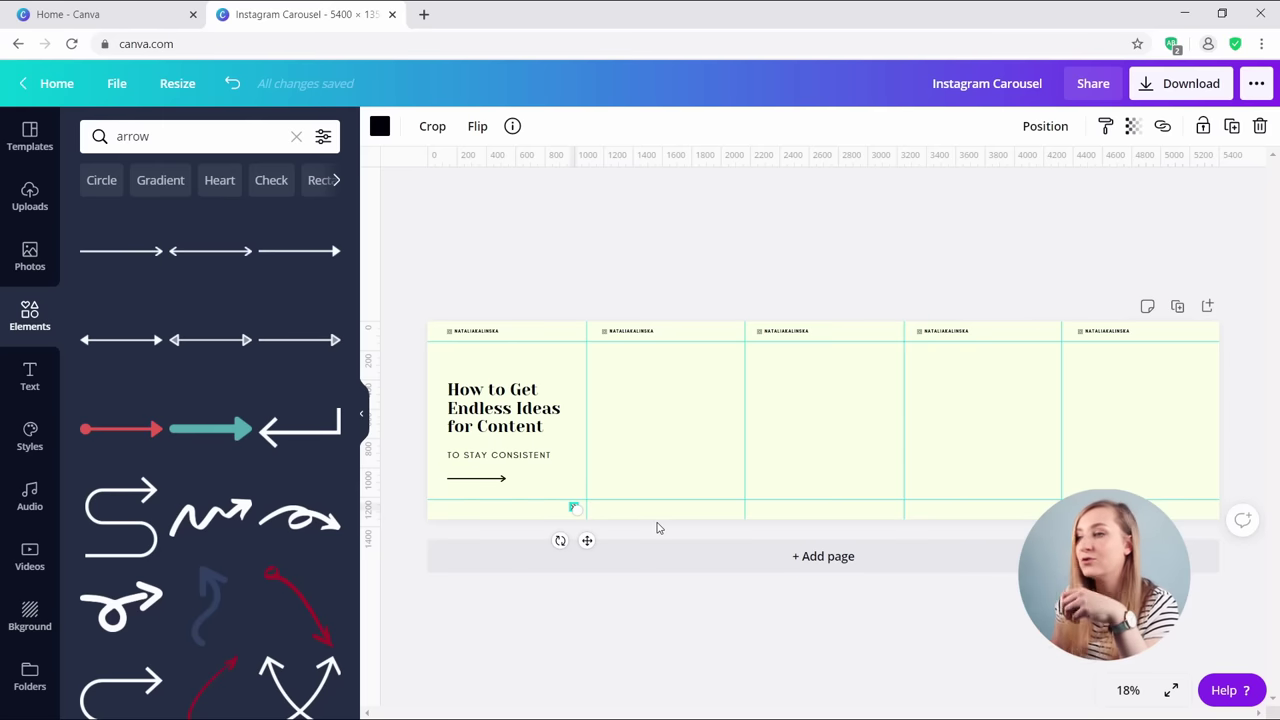
# Nudge the double chevron down so it sits centred in the first slide's lower margin.
pyautogui.click(1127, 691)
pyautogui.click(1131, 429)
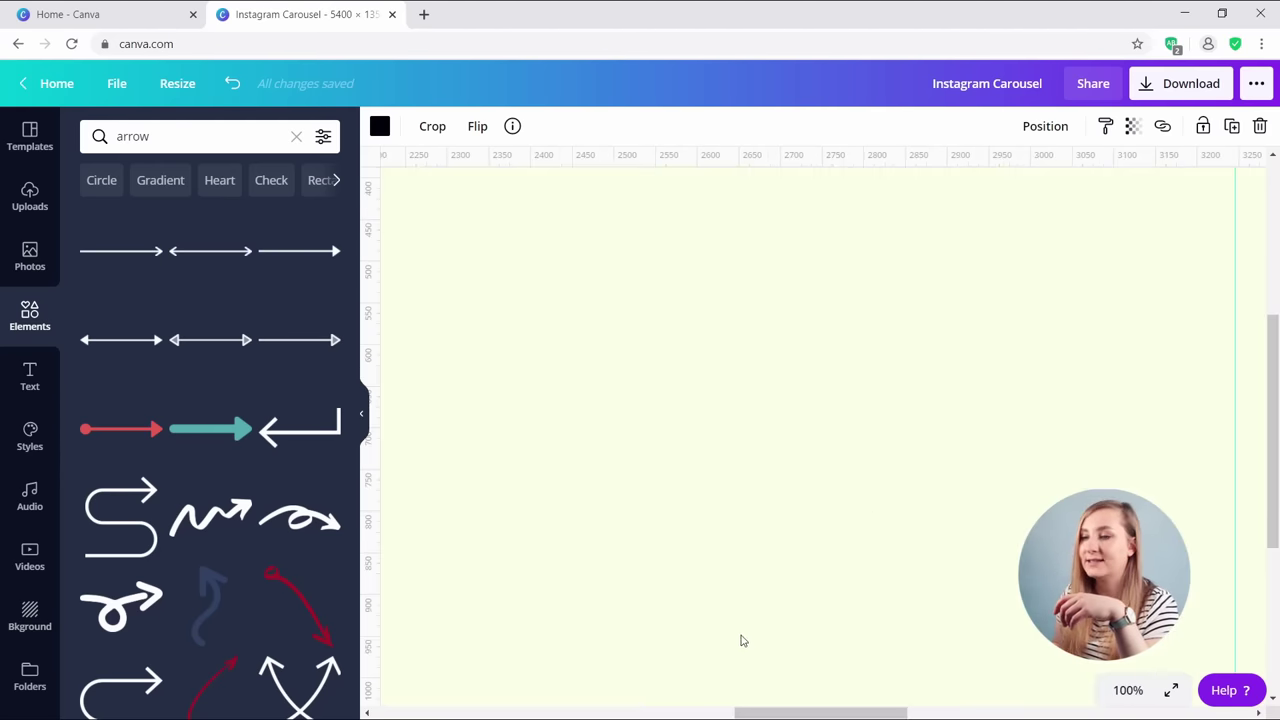
pyautogui.scroll(-3, 760, 655)
pyautogui.moveTo(803, 711); pyautogui.dragTo(546, 694)
pyautogui.moveTo(737, 566); pyautogui.dragTo(737, 578)
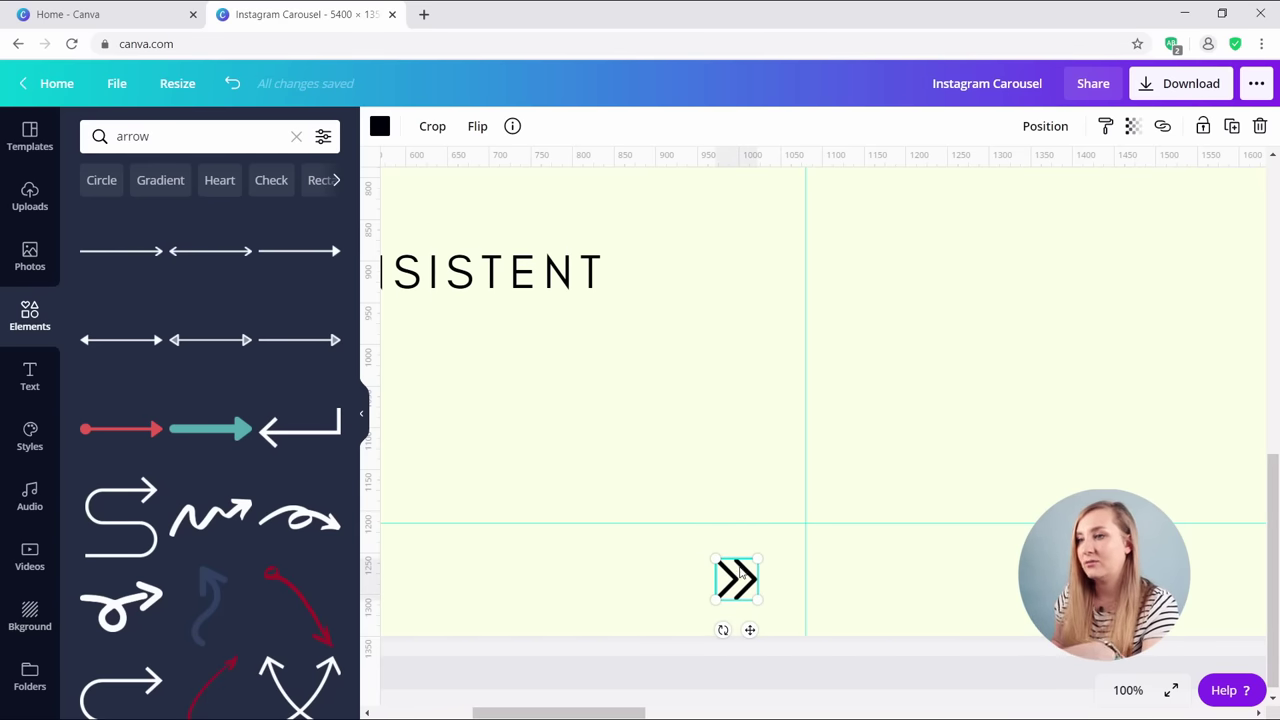
pyautogui.click(1128, 690)
pyautogui.click(1128, 600)
pyautogui.click(1130, 690)
pyautogui.press('Escape')
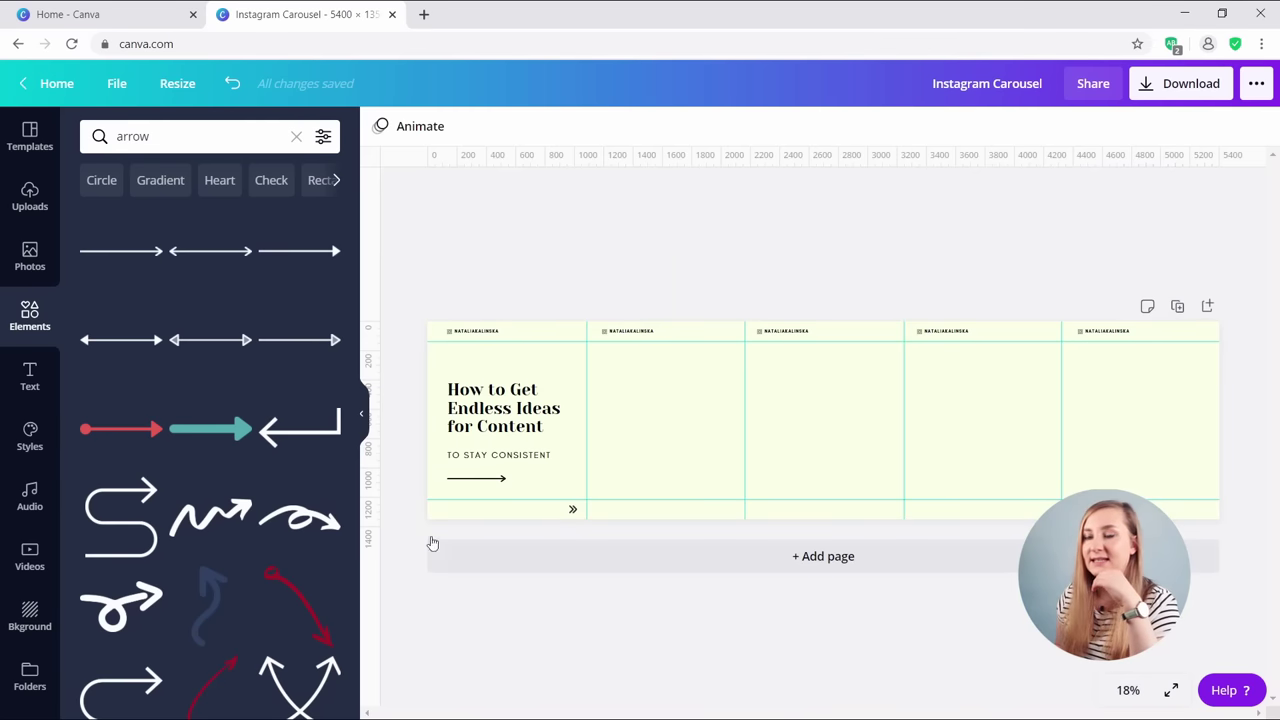
# Copy the double chevron to the lower right corner of the other slides and remove the fifth slide's copy.
pyautogui.click(364, 409)
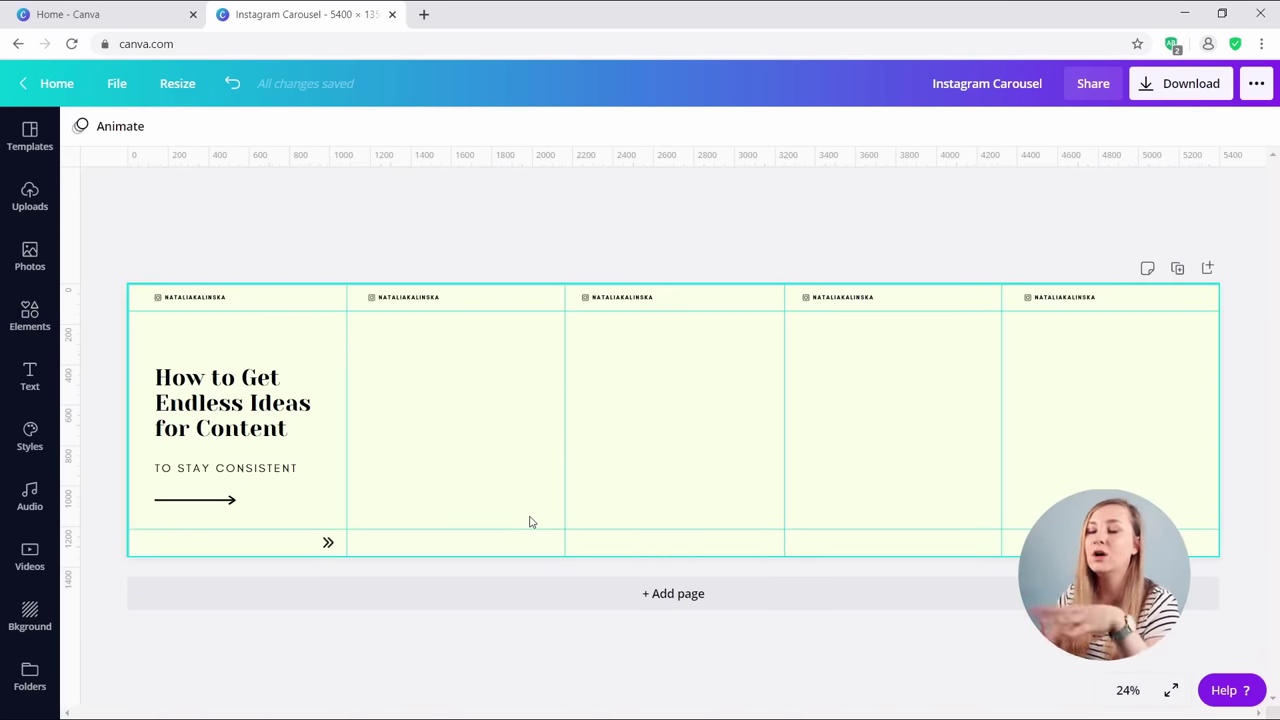
pyautogui.click(327, 543)
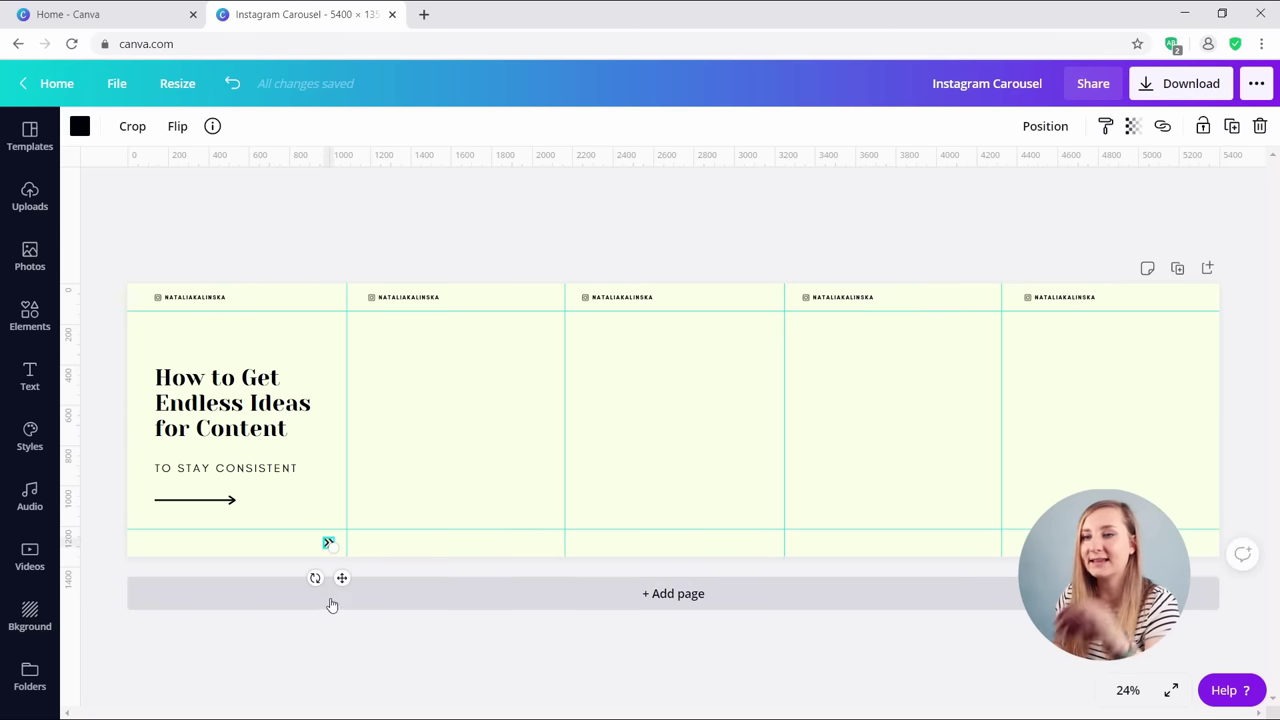
pyautogui.moveTo(346, 579); pyautogui.dragTo(1206, 583)
pyautogui.hotkey('ctrl', 'd')
pyautogui.hotkey('ctrl', 'd')
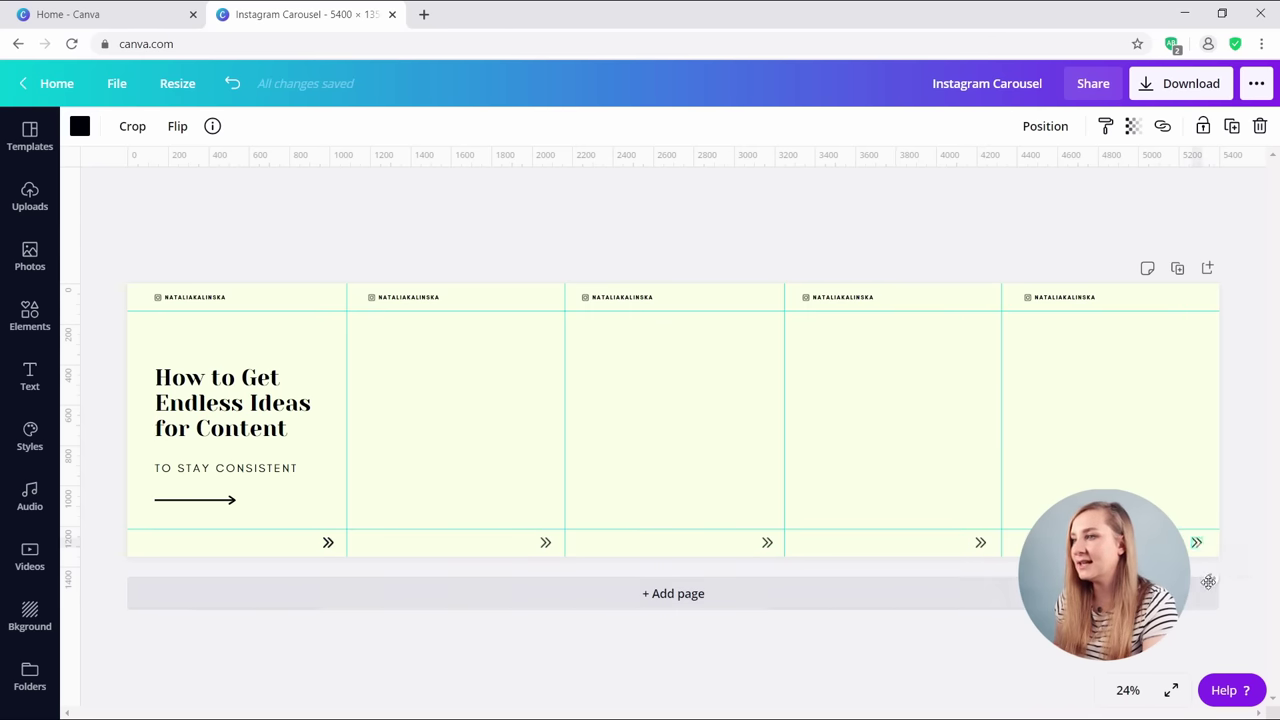
pyautogui.click(1210, 612)
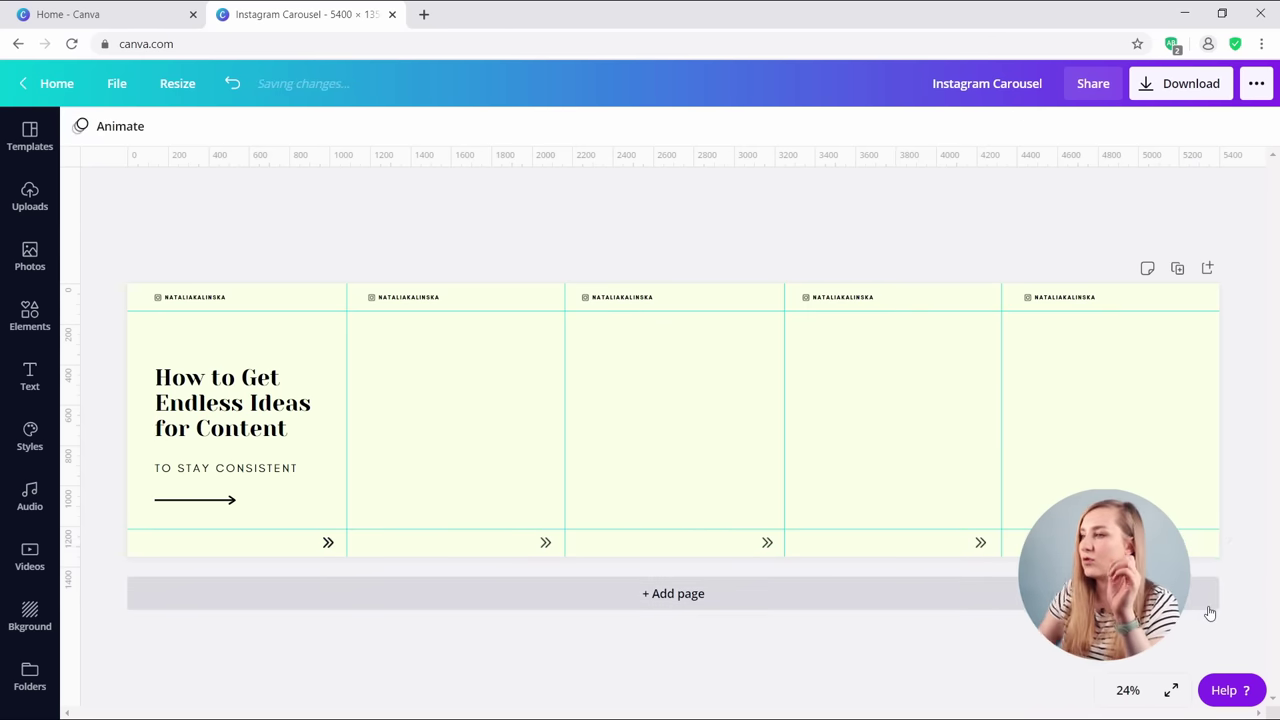
pyautogui.hotkey('ctrl', 'z')
# Change the page background to the light greyish blue from the Main Color Palette.
pyautogui.click(378, 382)
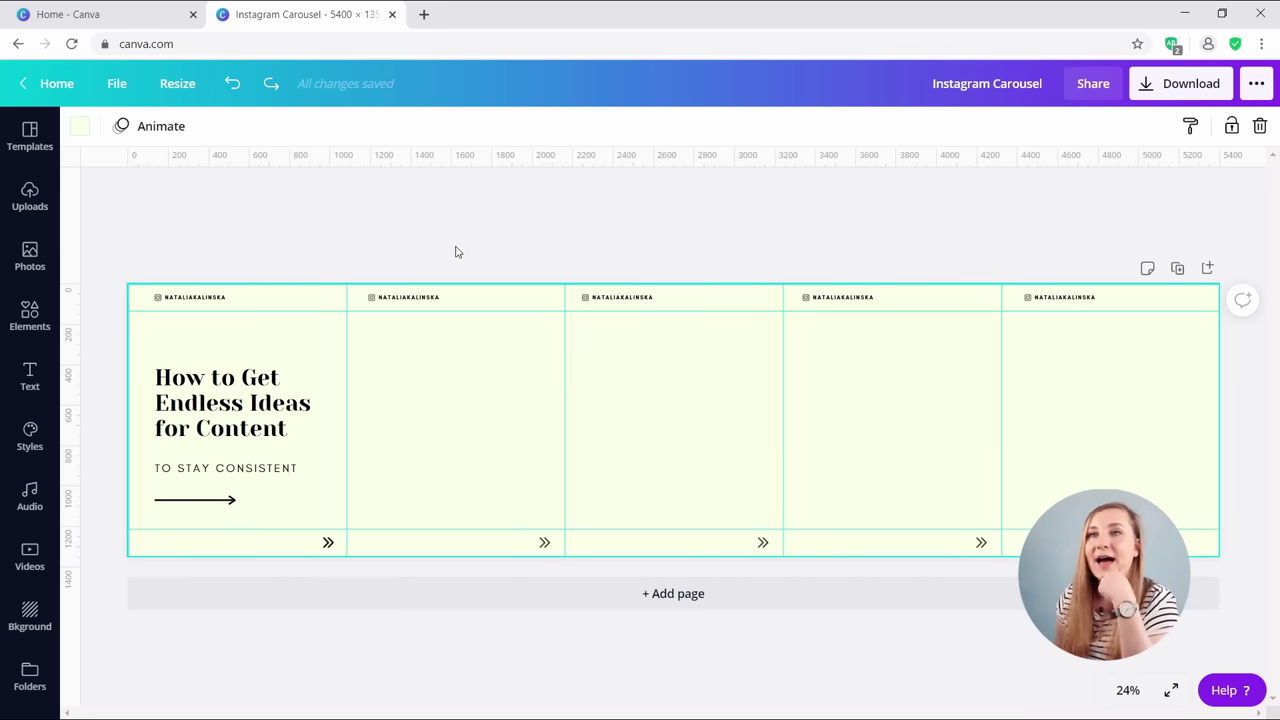
pyautogui.click(81, 128)
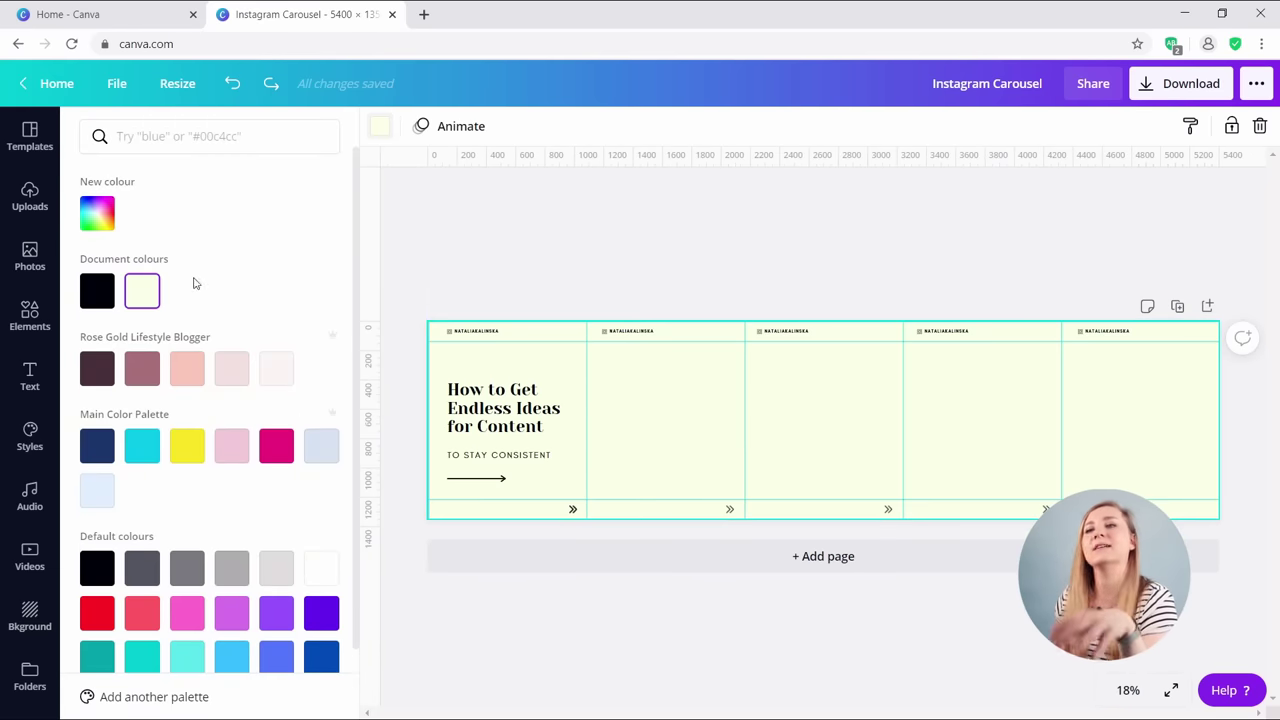
pyautogui.click(321, 446)
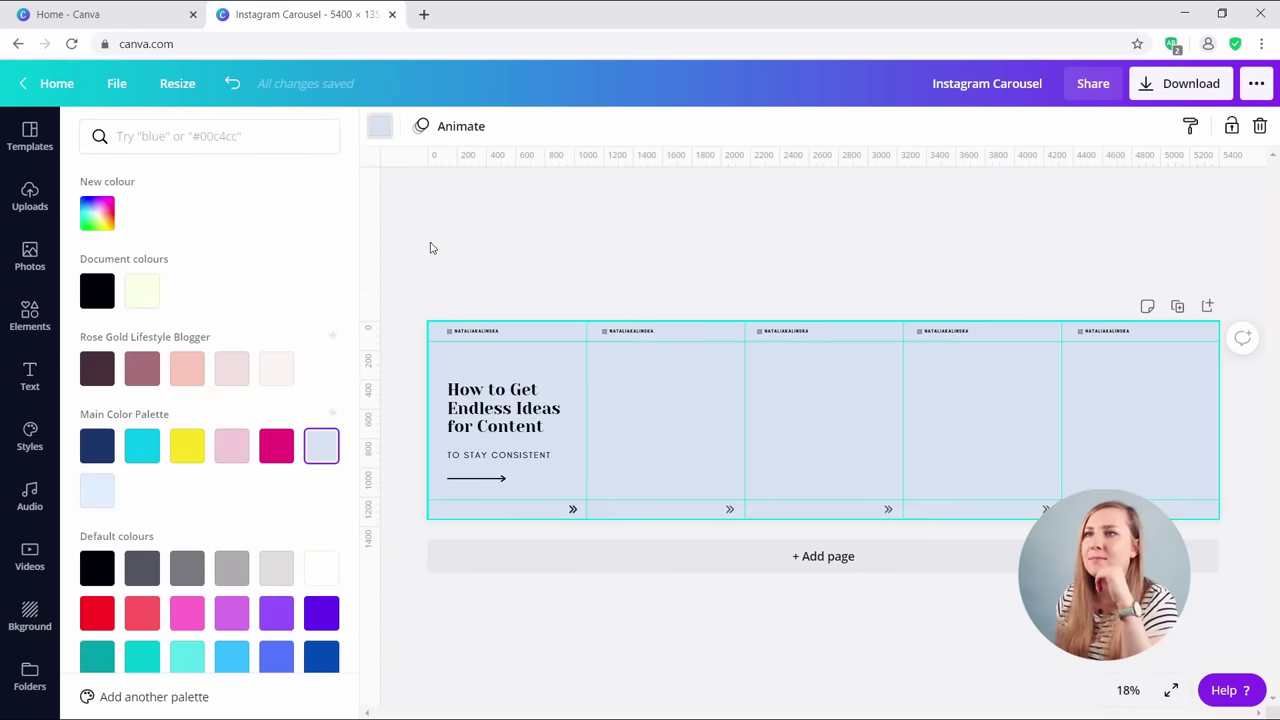
pyautogui.click(431, 246)
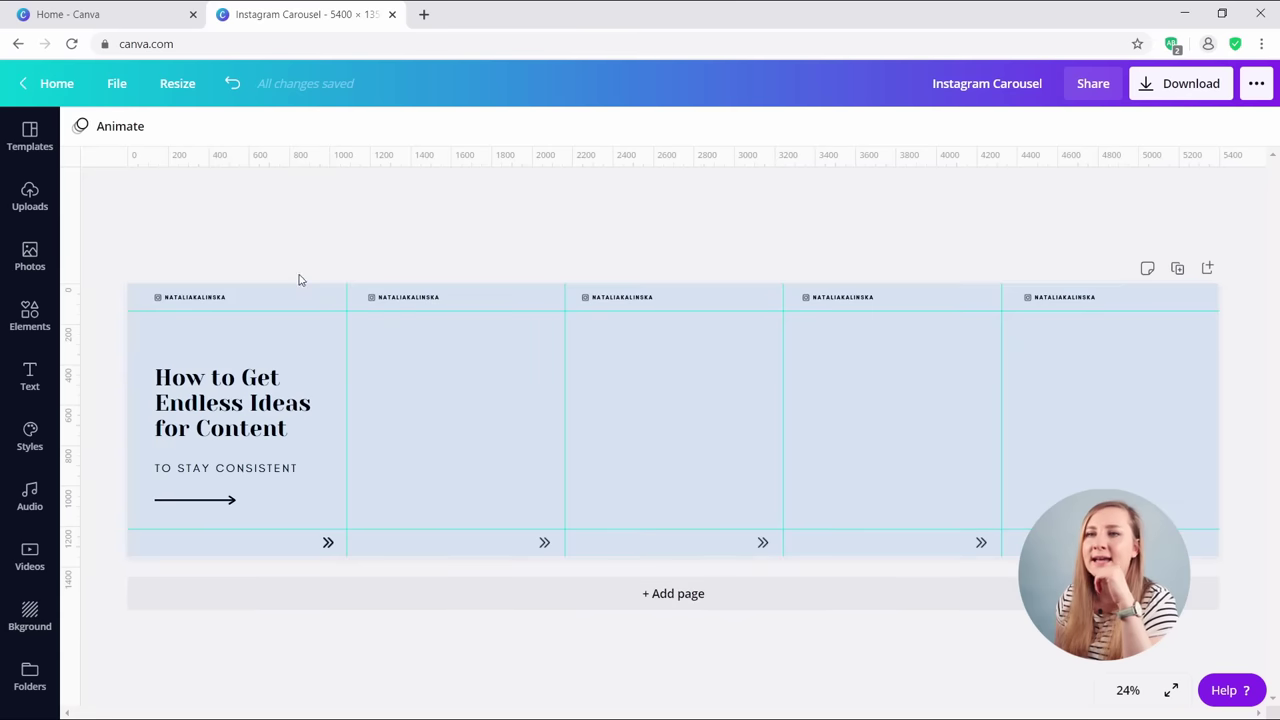
# Search the elements for "blob" and insert the rounded cream blob shape.
pyautogui.click(33, 318)
pyautogui.click(212, 138)
pyautogui.write('blob')
pyautogui.press('Return')
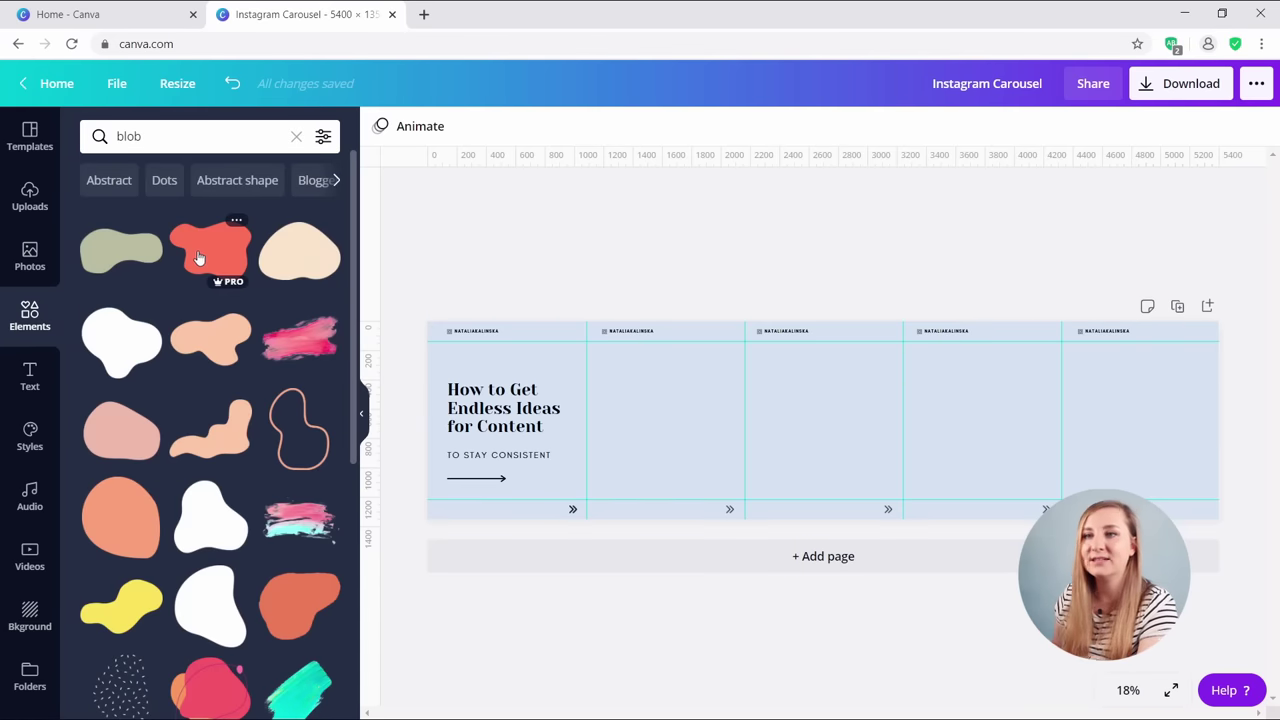
pyautogui.click(306, 255)
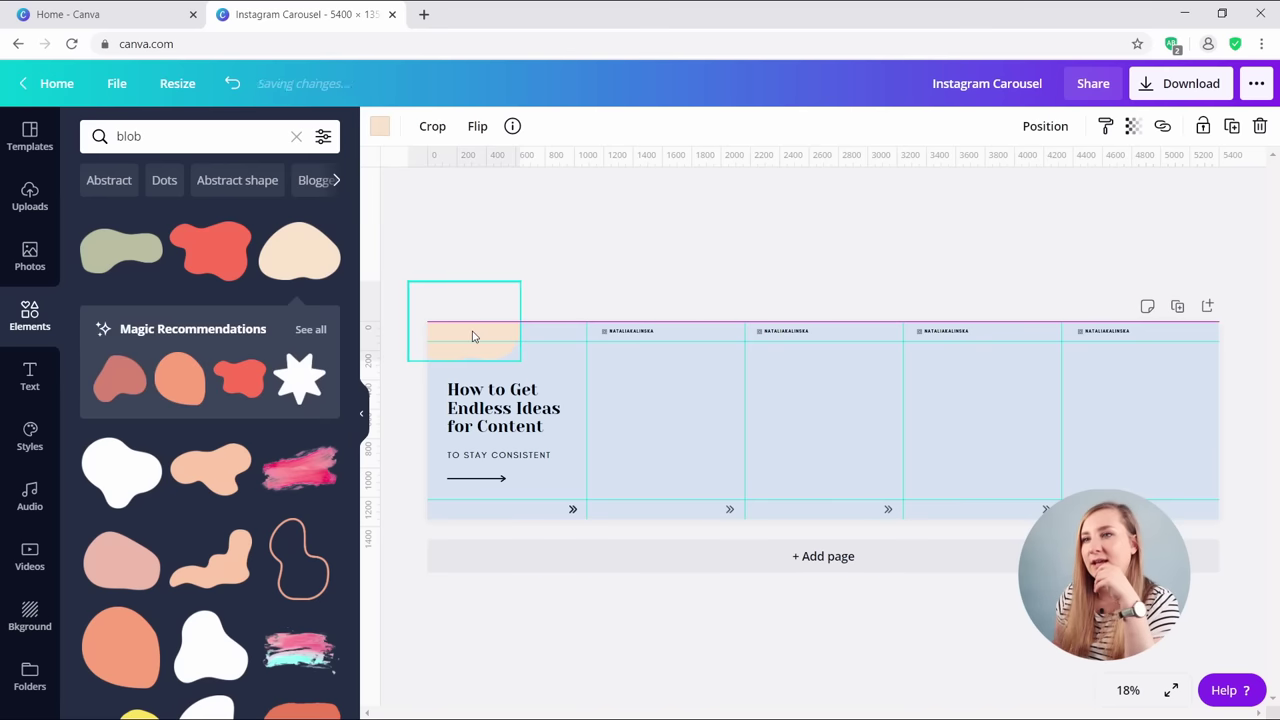
# Tilt the blob over the first slide's upper left corner and recolour it the palest blue of the Main Color Palette.
pyautogui.moveTo(465, 390); pyautogui.dragTo(523, 420)
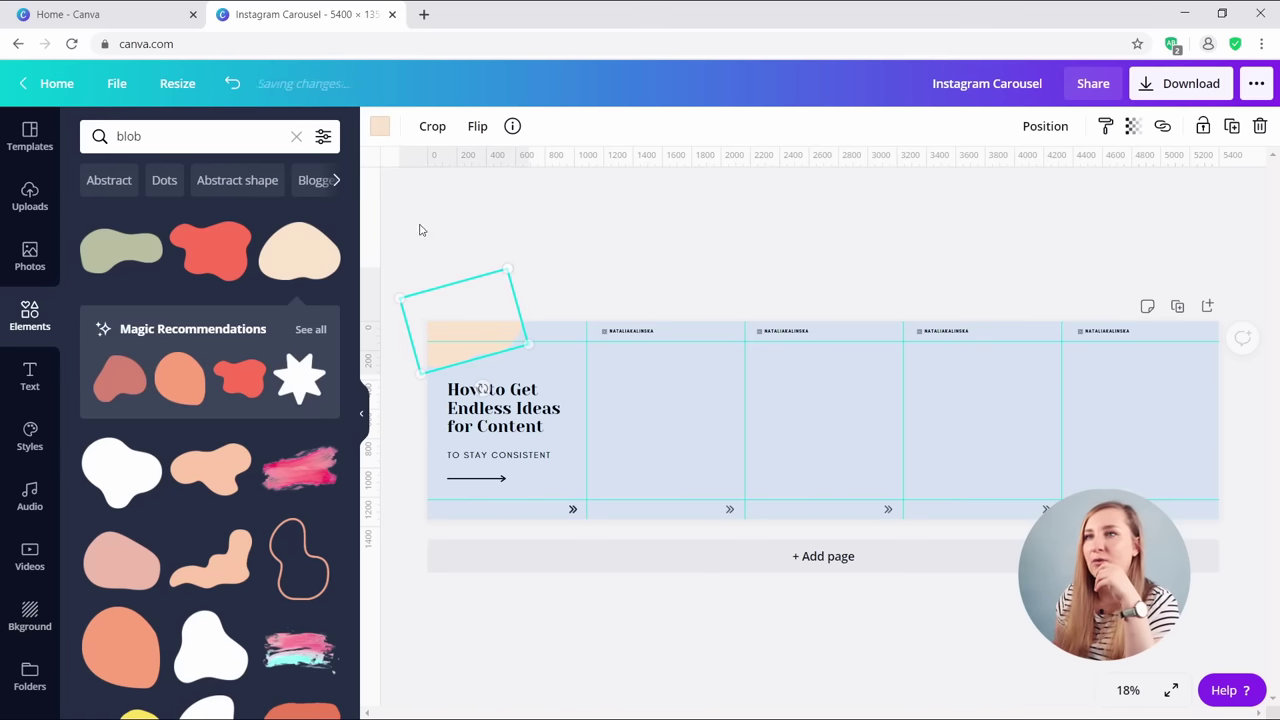
pyautogui.click(379, 126)
pyautogui.click(97, 490)
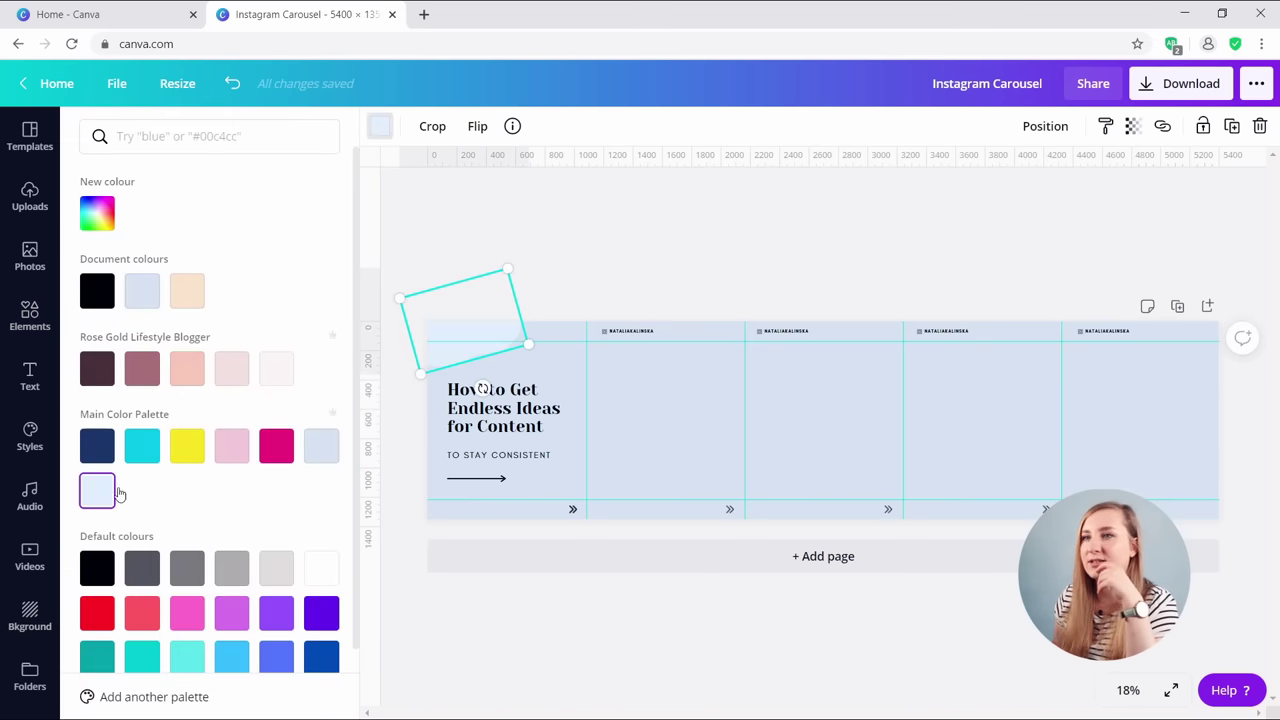
# Send the pale blob behind the handle and straighten it over the first slide's upper edge.
pyautogui.click(1034, 134)
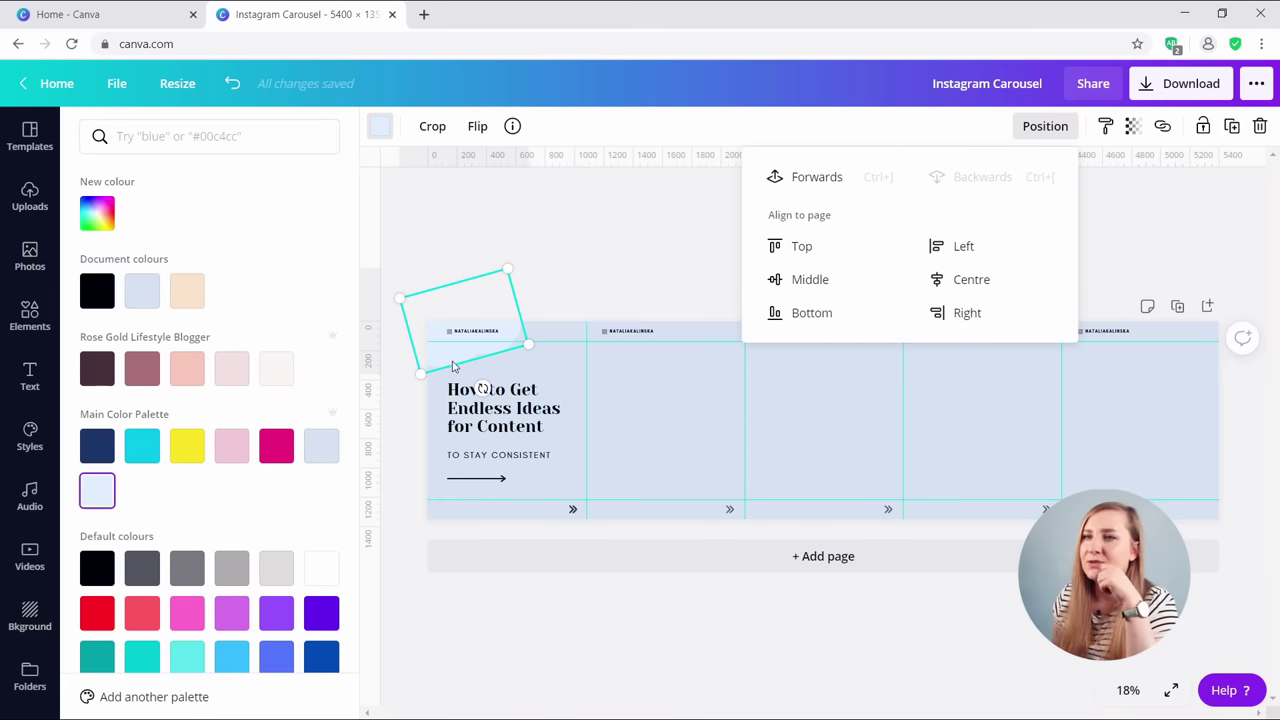
pyautogui.moveTo(450, 358); pyautogui.dragTo(505, 405)
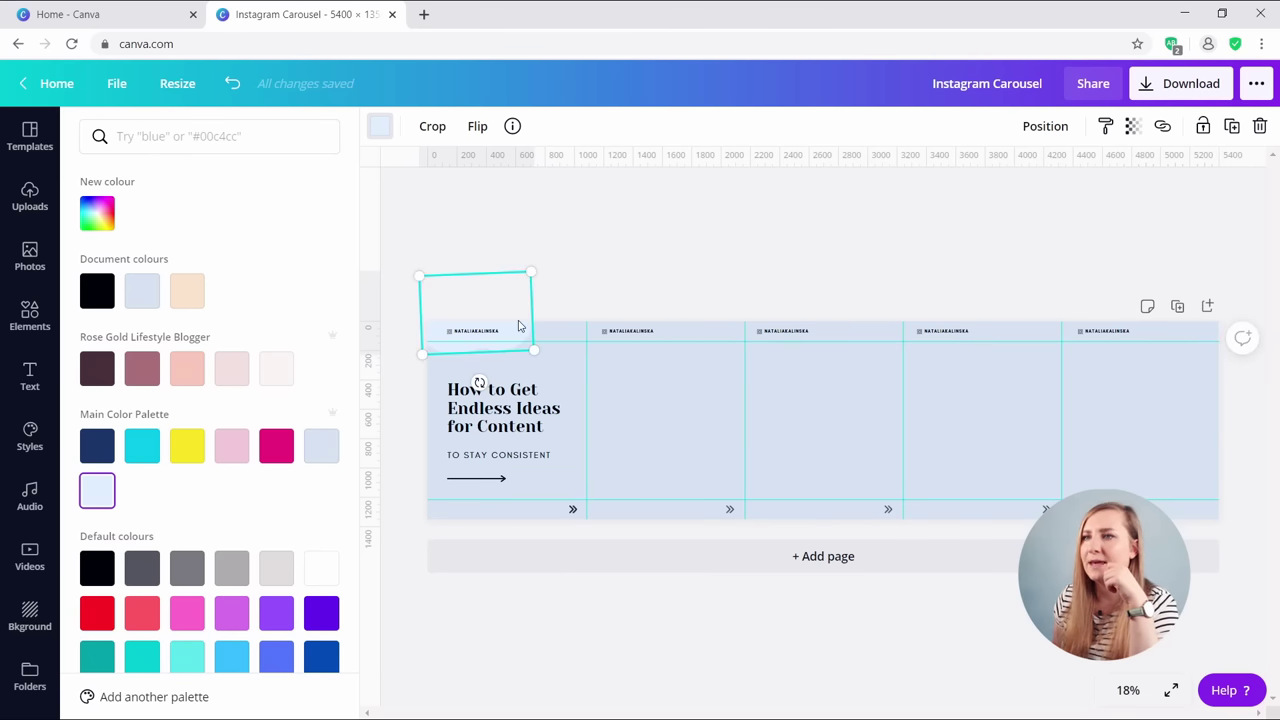
pyautogui.click(400, 332)
# Insert the white rounded blob from the results and slightly enlarge the pale blob across the bottom of the third and fourth slides.
pyautogui.scroll(-3, 282, 340)
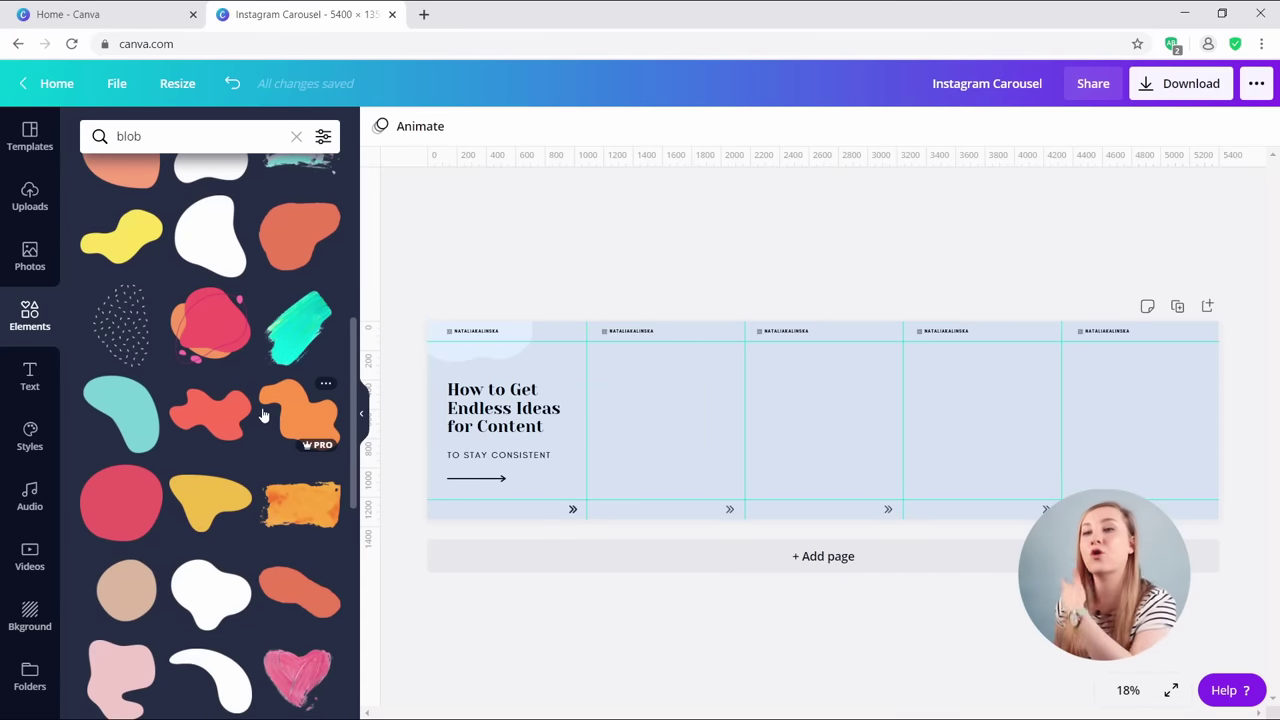
pyautogui.click(217, 597)
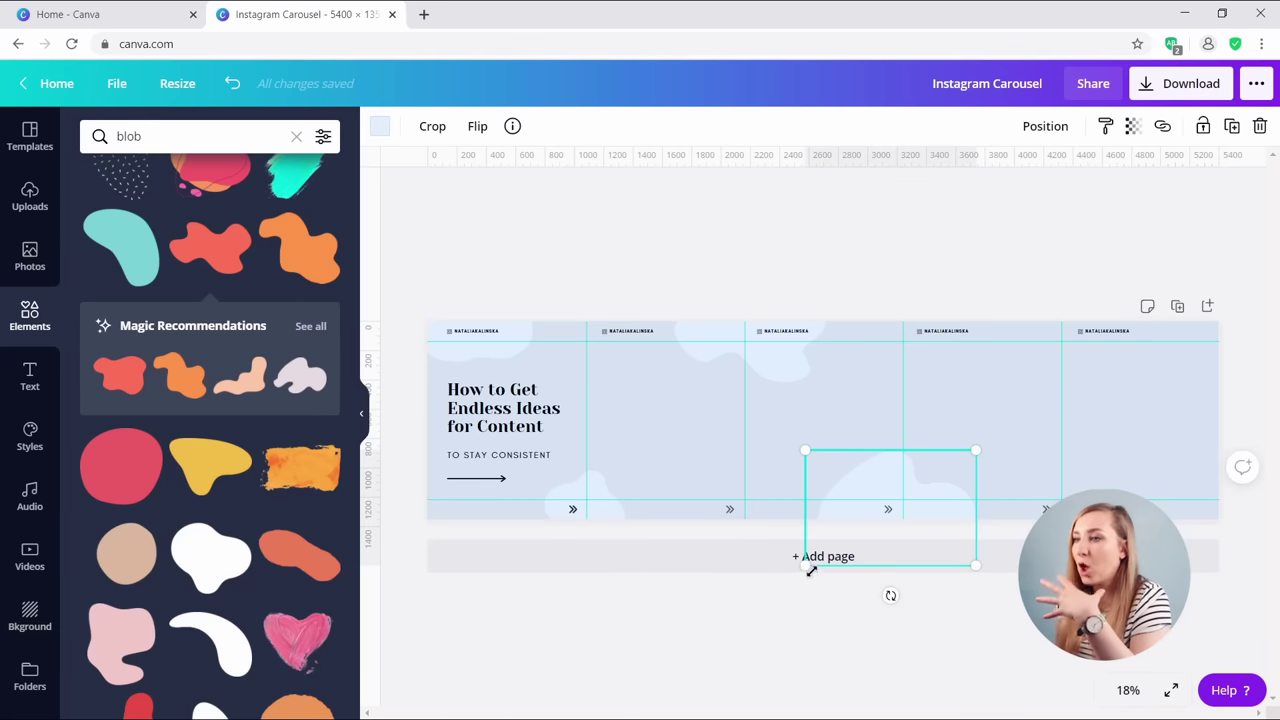
pyautogui.moveTo(815, 584); pyautogui.dragTo(802, 592)
pyautogui.moveTo(931, 494); pyautogui.dragTo(942, 487)
# Slightly enlarge the pale blob across the top of the second and third slides.
pyautogui.click(860, 288)
pyautogui.click(806, 345)
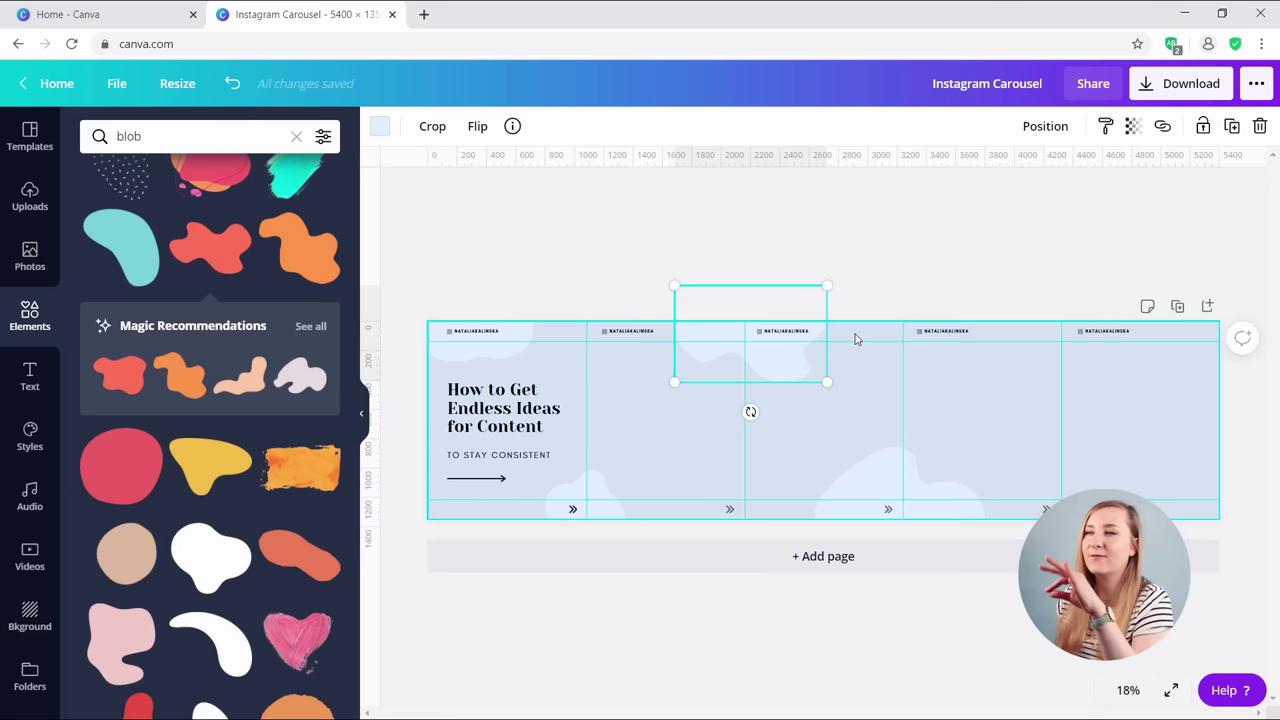
pyautogui.moveTo(828, 383); pyautogui.dragTo(836, 392)
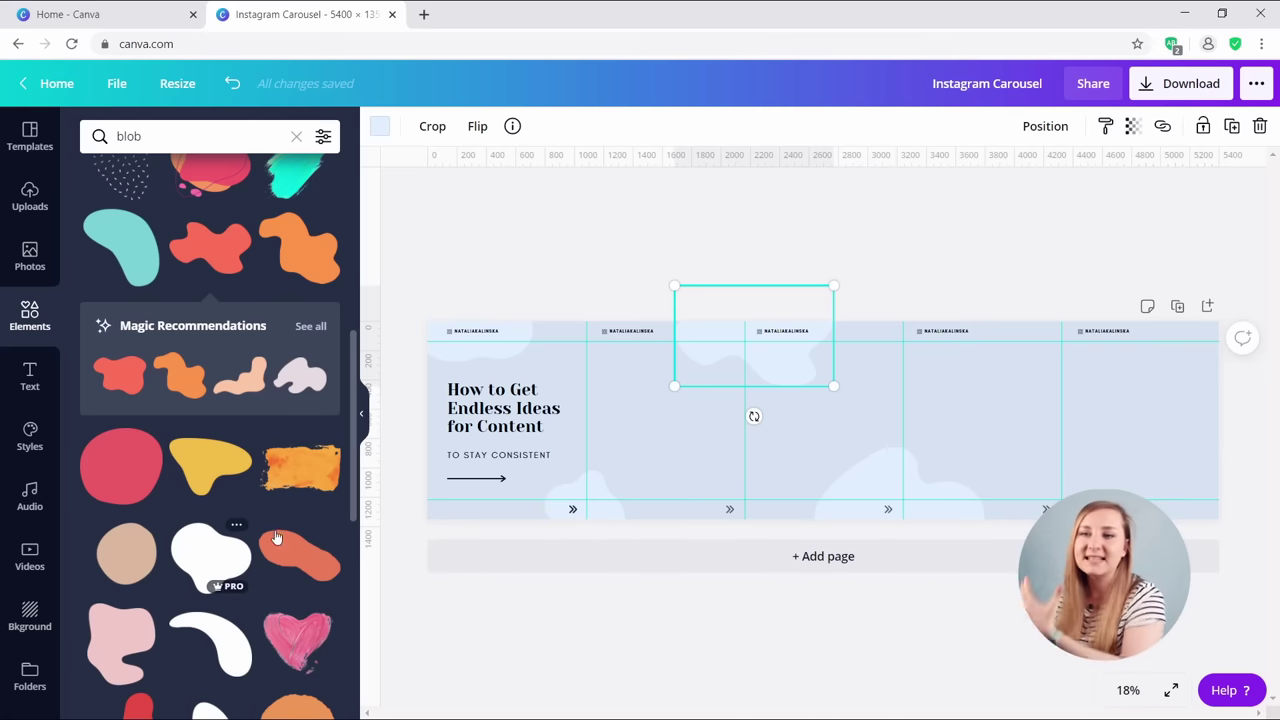
# Insert the pink blob shape and place it in the palest blue across the top of the fourth and fifth slides.
pyautogui.click(121, 629)
pyautogui.press('Delete')
# Find the thin outlined blob further down the "blob" results and insert it.
pyautogui.scroll(-4, 236, 325)
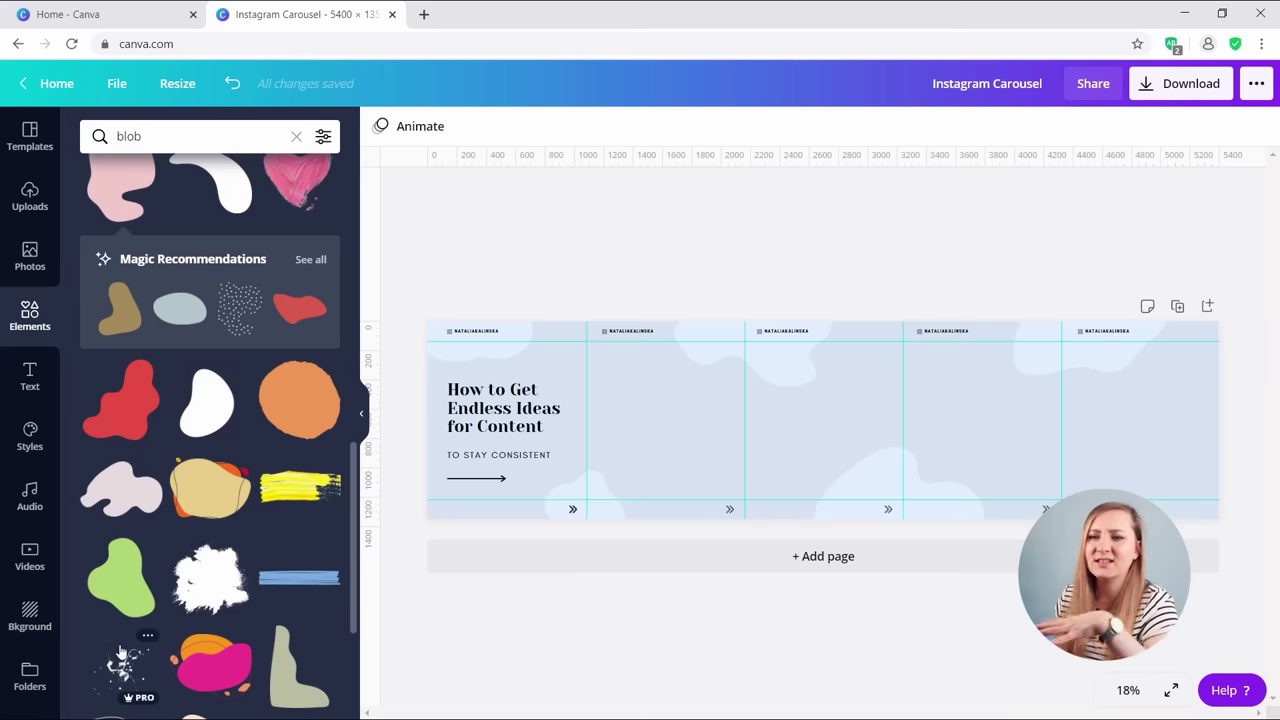
pyautogui.scroll(-3, 270, 450)
pyautogui.scroll(-5, 300, 370)
pyautogui.scroll(-6, 300, 345)
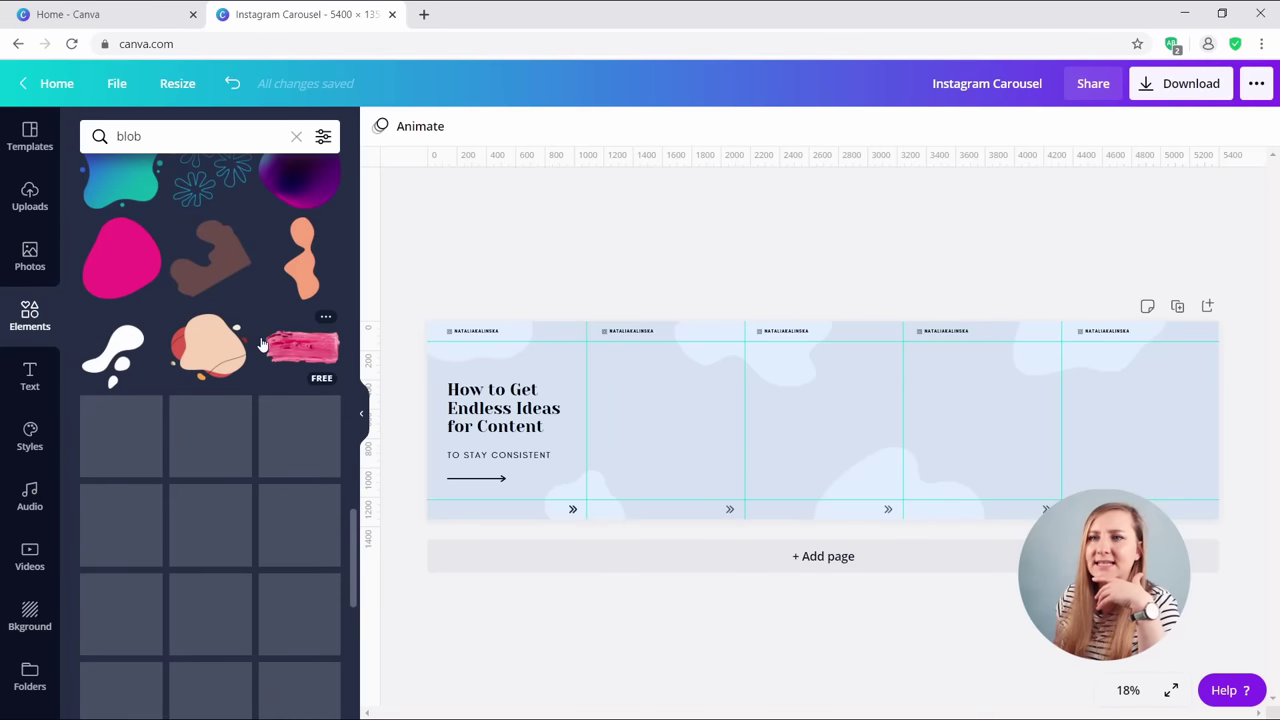
pyautogui.scroll(-3, 268, 325)
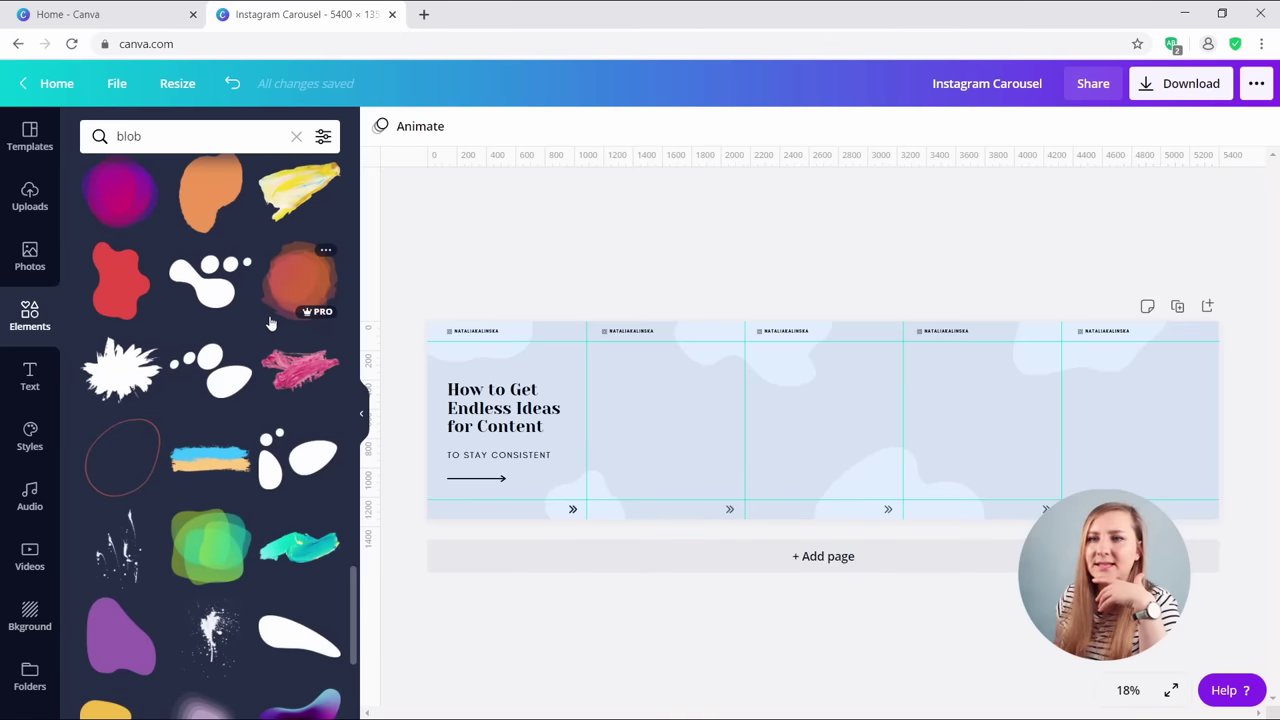
pyautogui.click(121, 456)
# Recolour the outlined blob white and place it across the top of the first and second slides' boundary.
pyautogui.moveTo(829, 425); pyautogui.dragTo(433, 537)
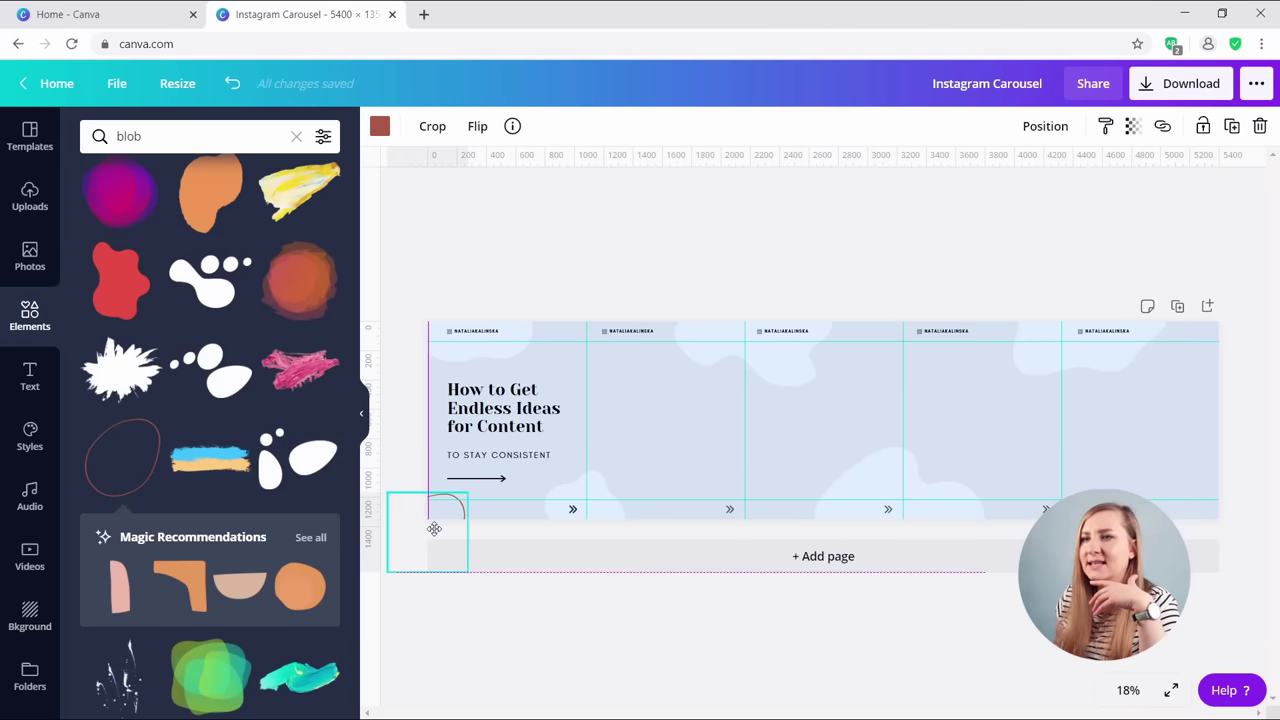
pyautogui.click(379, 126)
pyautogui.click(321, 568)
pyautogui.moveTo(439, 546); pyautogui.dragTo(563, 326)
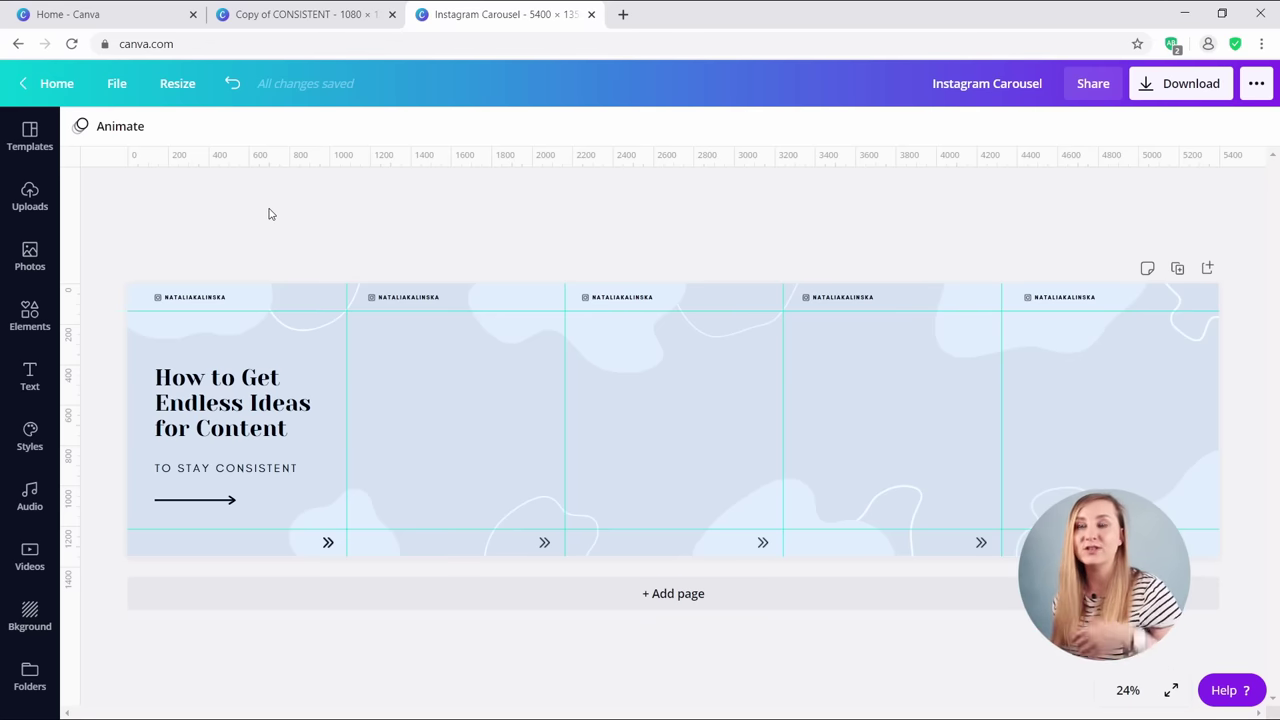
# Search the photos for "png".
pyautogui.click(40, 252)
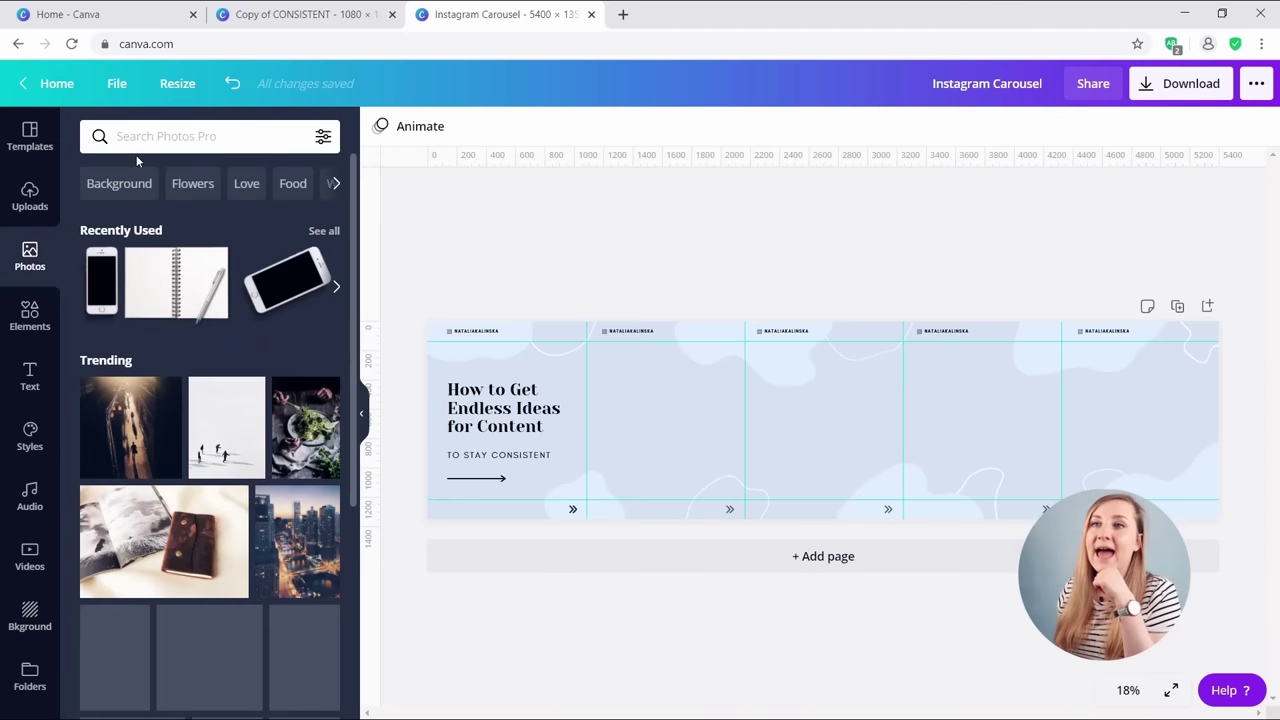
pyautogui.click(152, 137)
pyautogui.write('png')
pyautogui.press('Return')
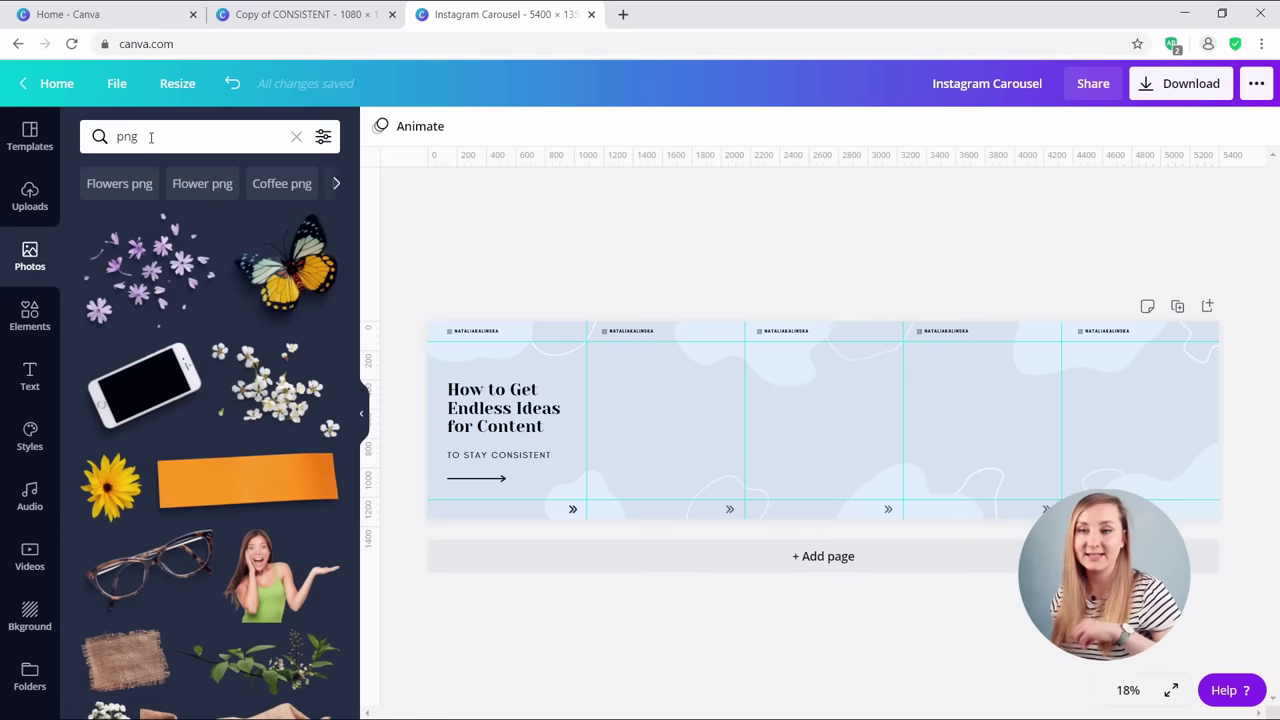
# Insert the coffee cup photo, tilt it clockwise and place it across the bottom of the second and third slides.
pyautogui.scroll(-10, 291, 275)
pyautogui.scroll(-5, 291, 275)
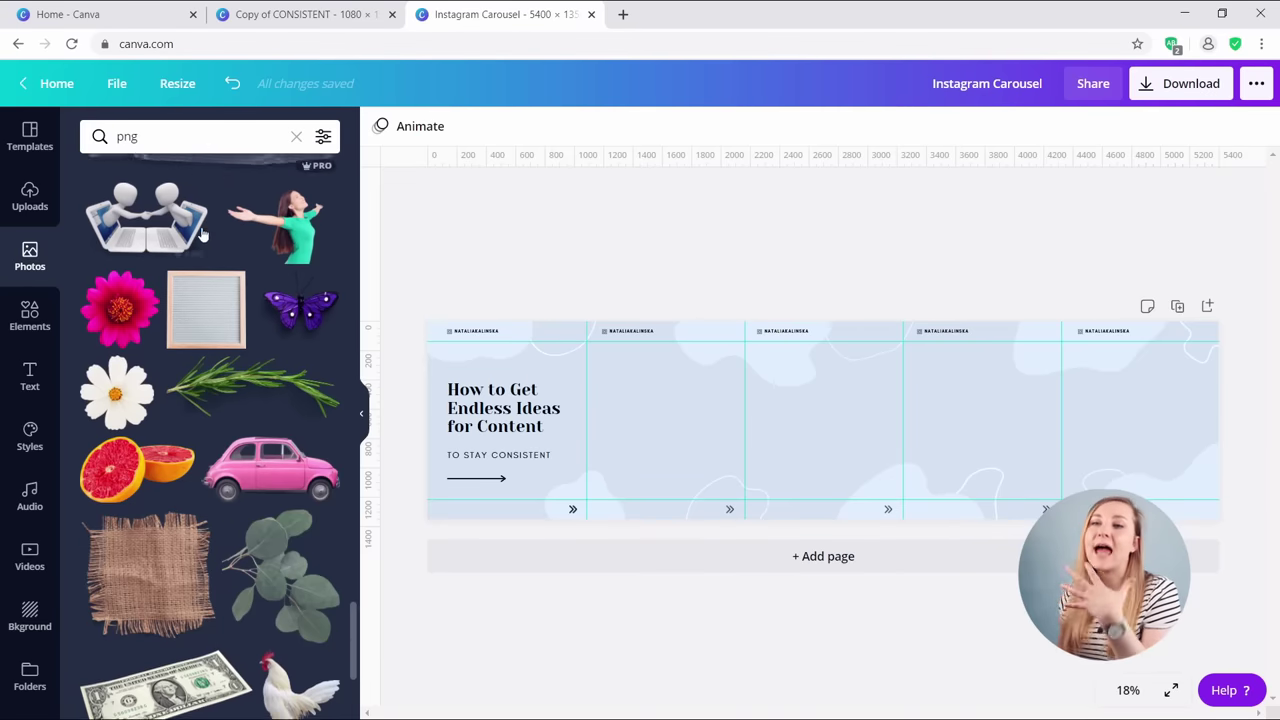
pyautogui.scroll(-2, 205, 240)
pyautogui.scroll(-2, 216, 249)
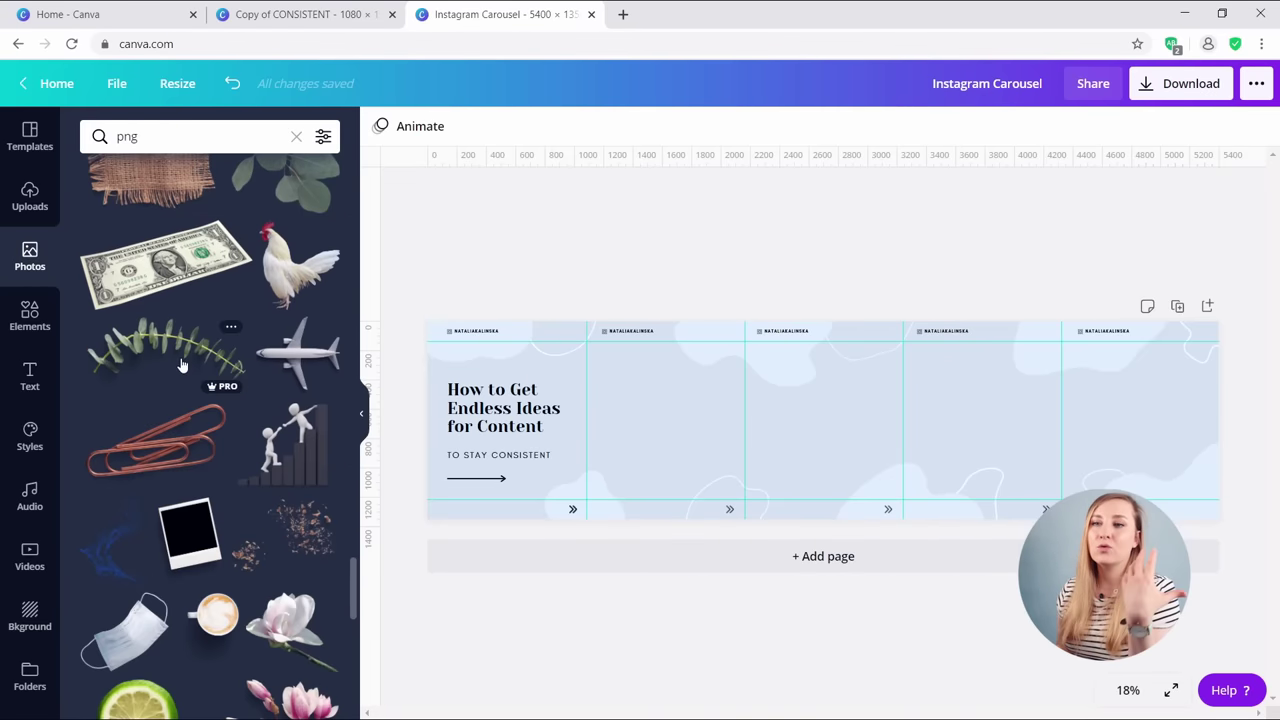
pyautogui.scroll(-3, 190, 345)
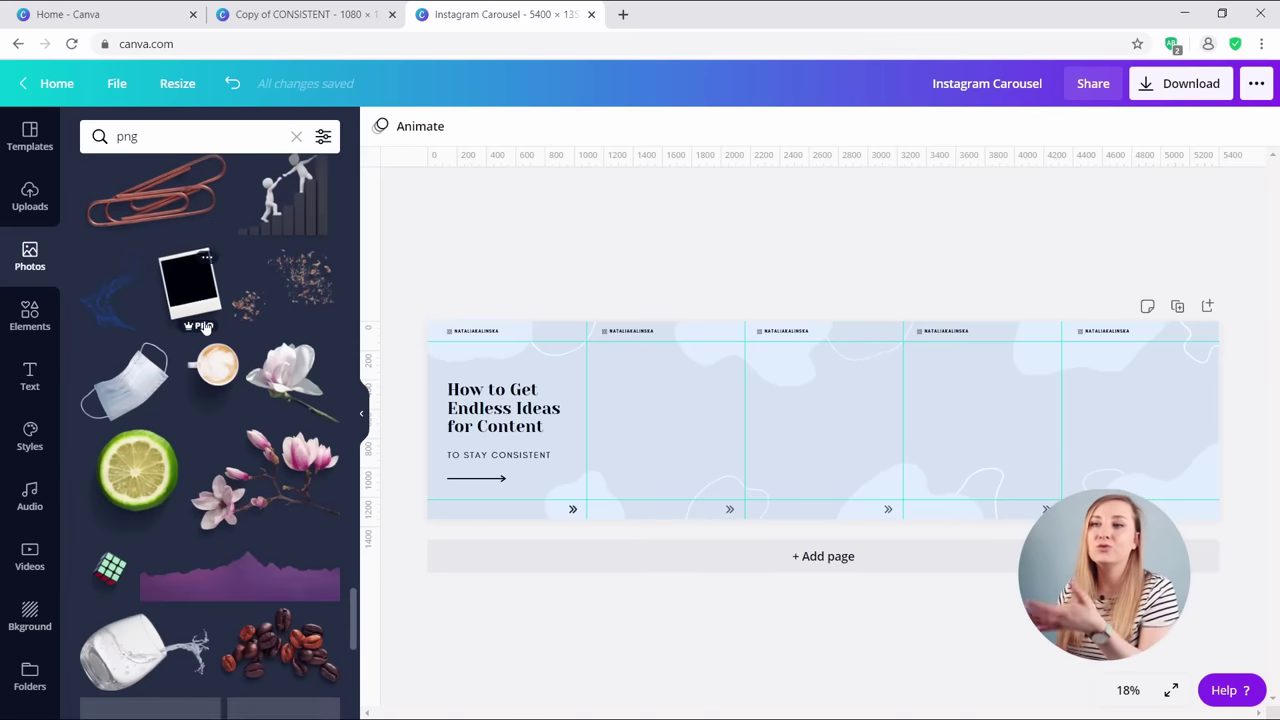
pyautogui.click(218, 378)
pyautogui.moveTo(822, 388); pyautogui.dragTo(727, 526)
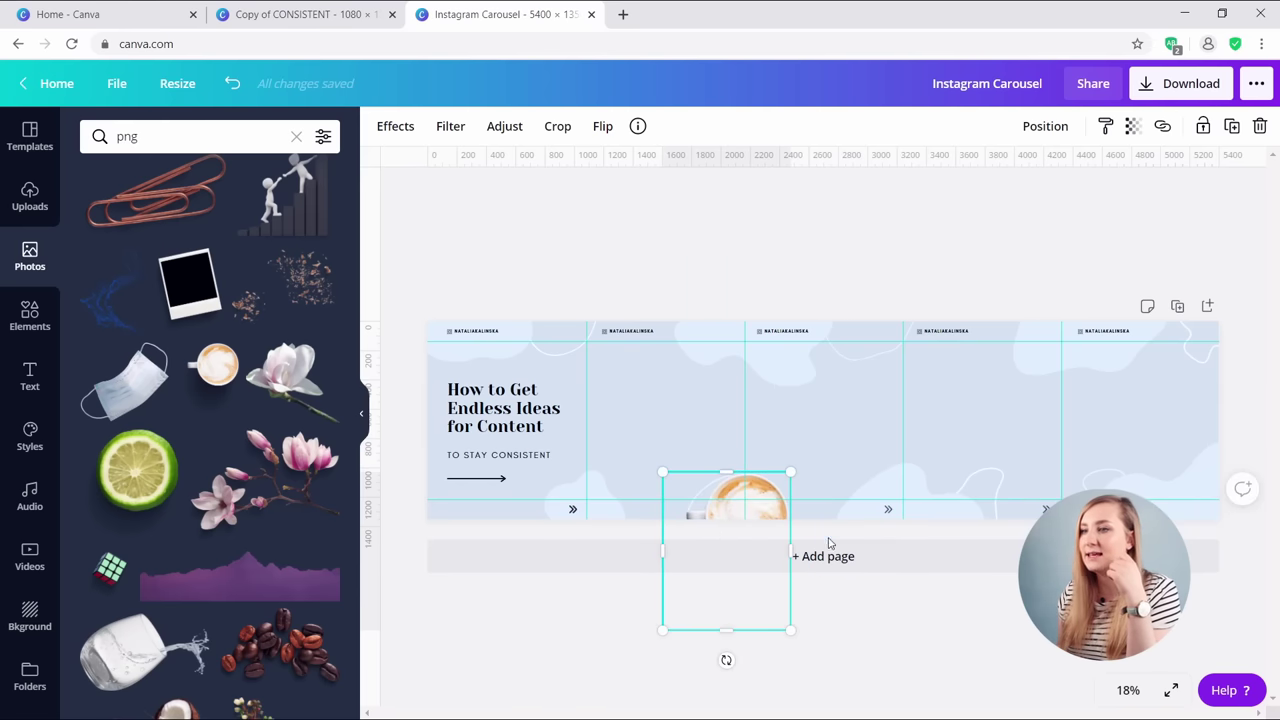
pyautogui.moveTo(726, 662); pyautogui.dragTo(680, 662)
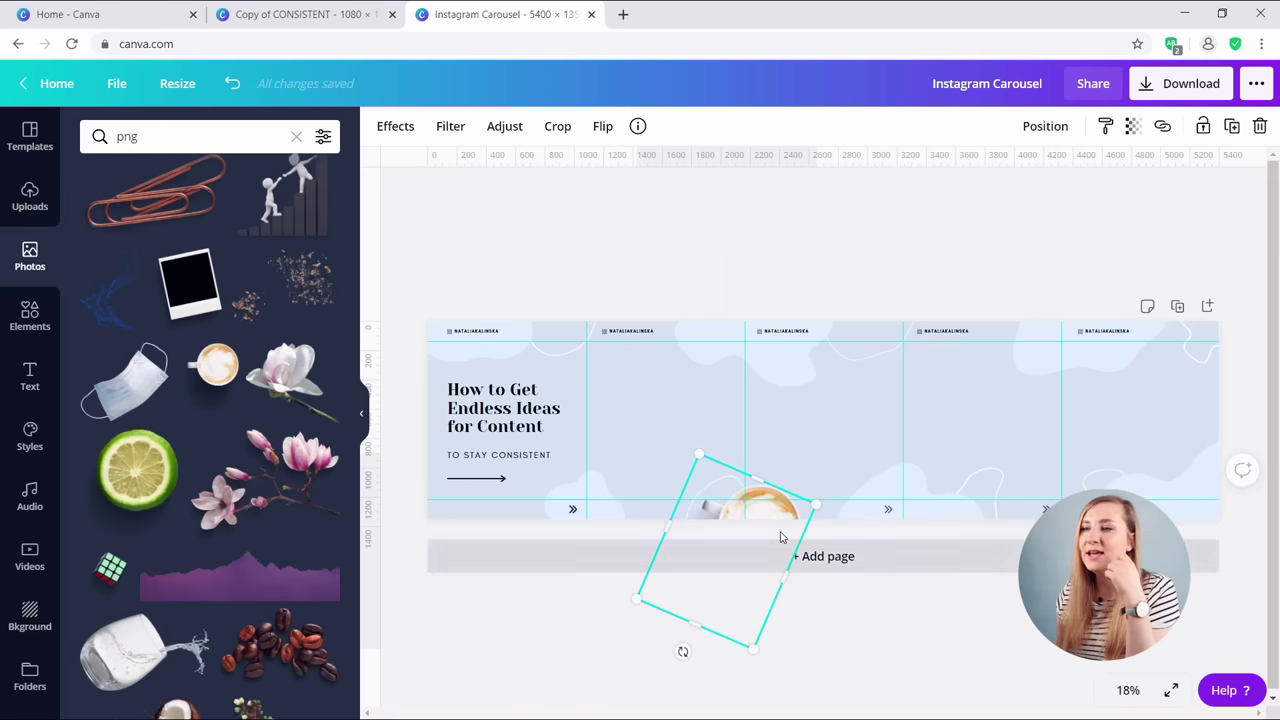
pyautogui.moveTo(788, 522); pyautogui.dragTo(770, 491)
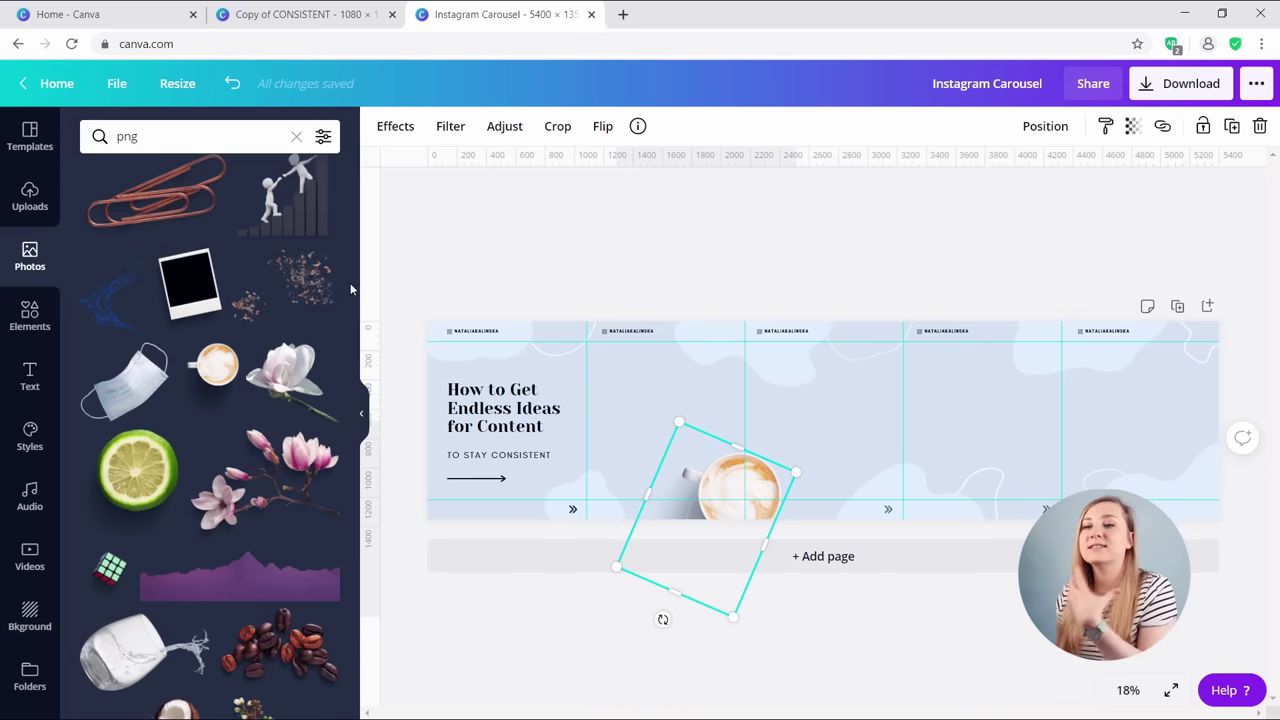
# Search the photos for "png food" and place the red lobster across the bottom of the third and fourth slides.
pyautogui.scroll(-3, 289, 340)
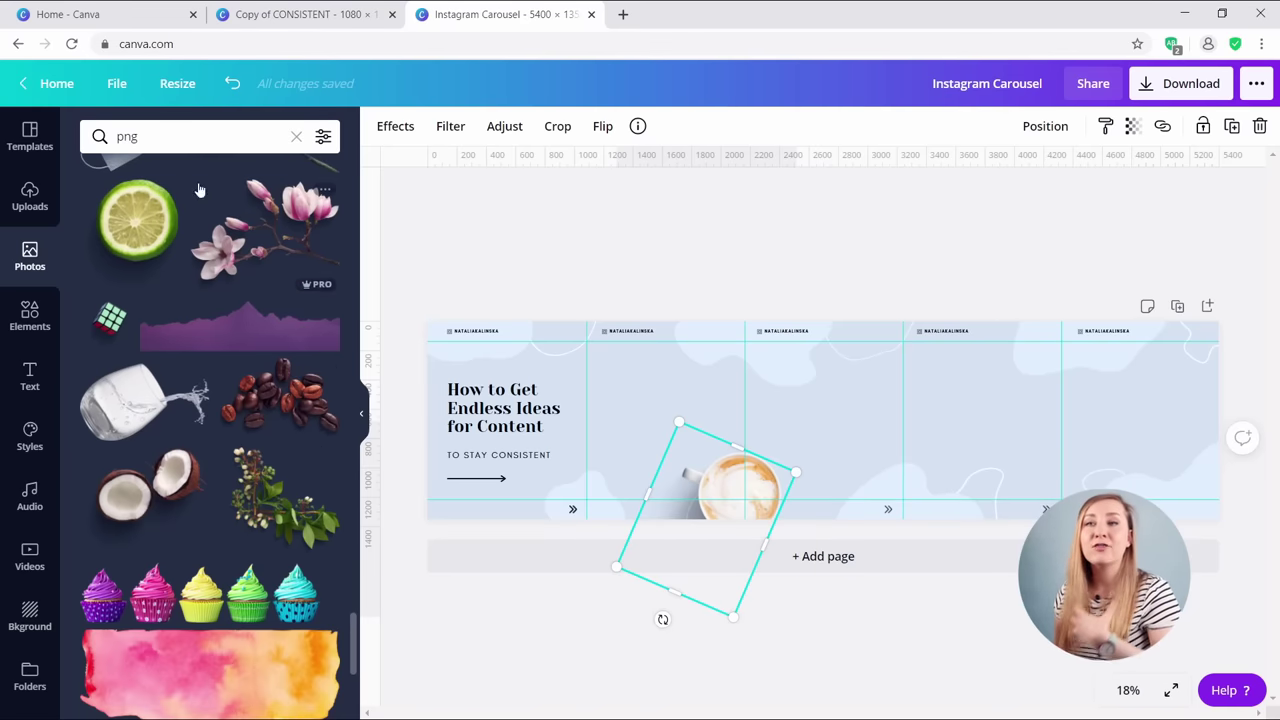
pyautogui.click(196, 142)
pyautogui.write('foo')
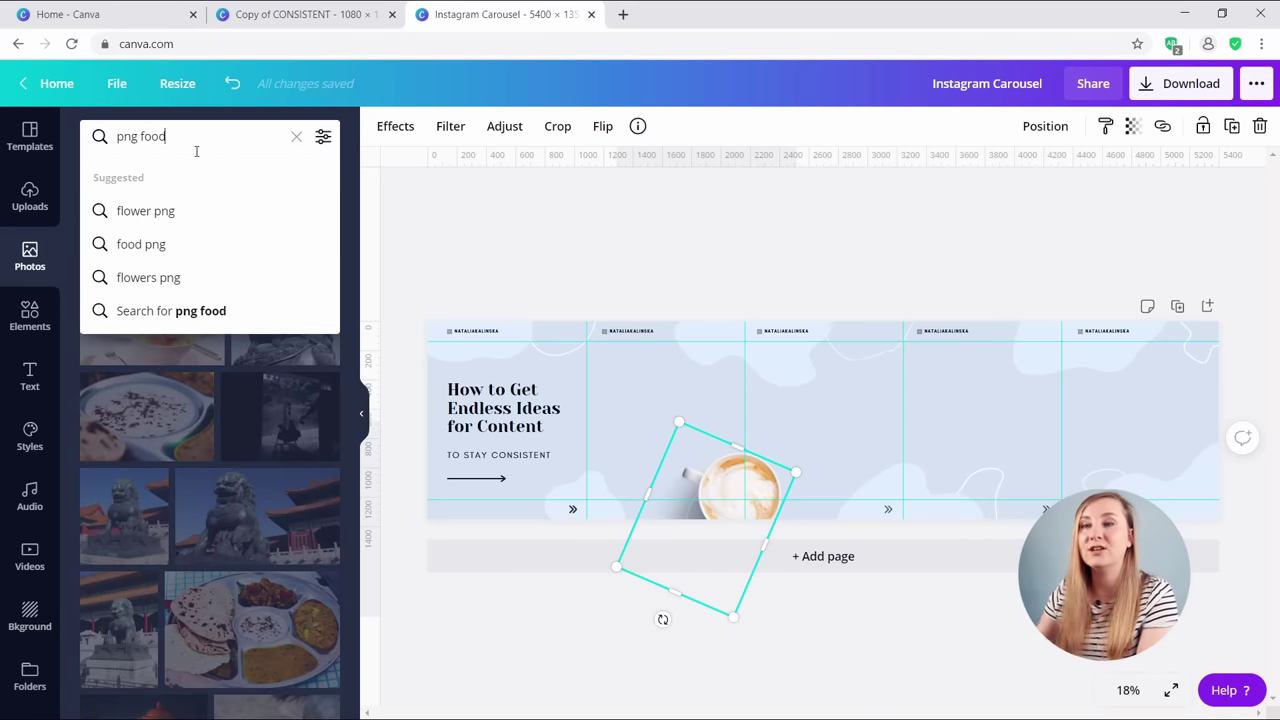
pyautogui.write('d')
pyautogui.press('Return')
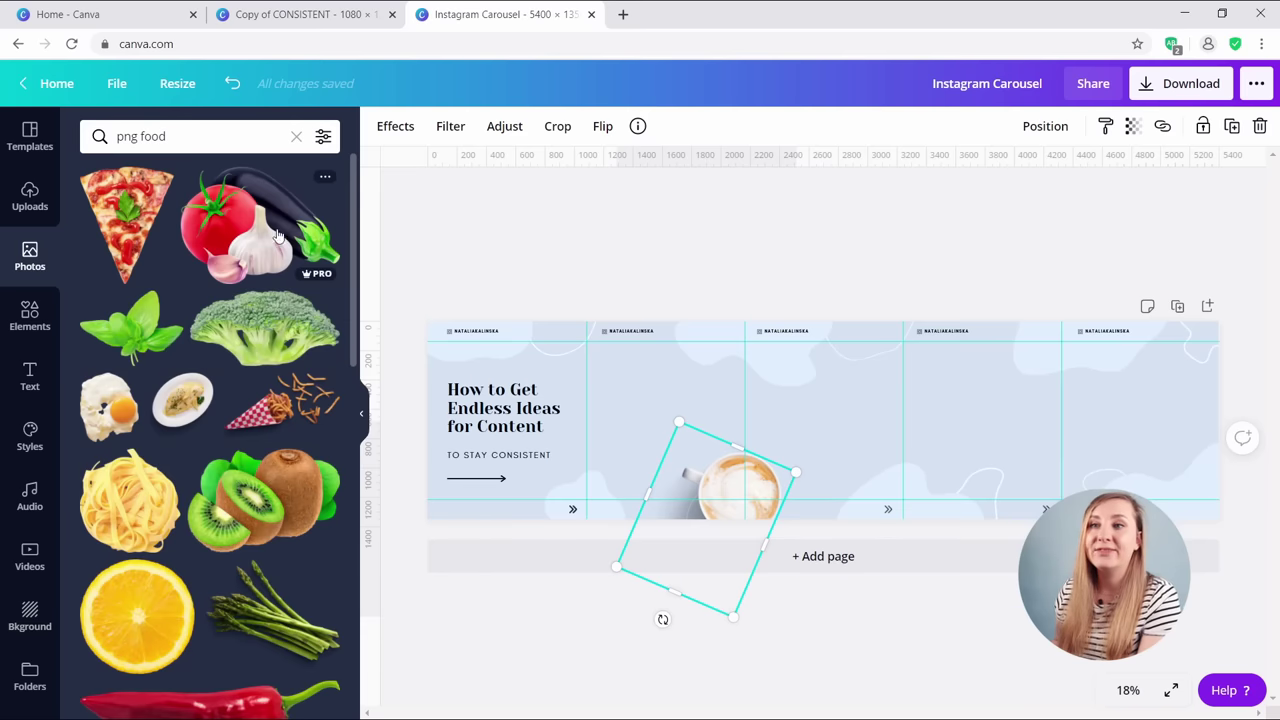
pyautogui.scroll(-3, 300, 280)
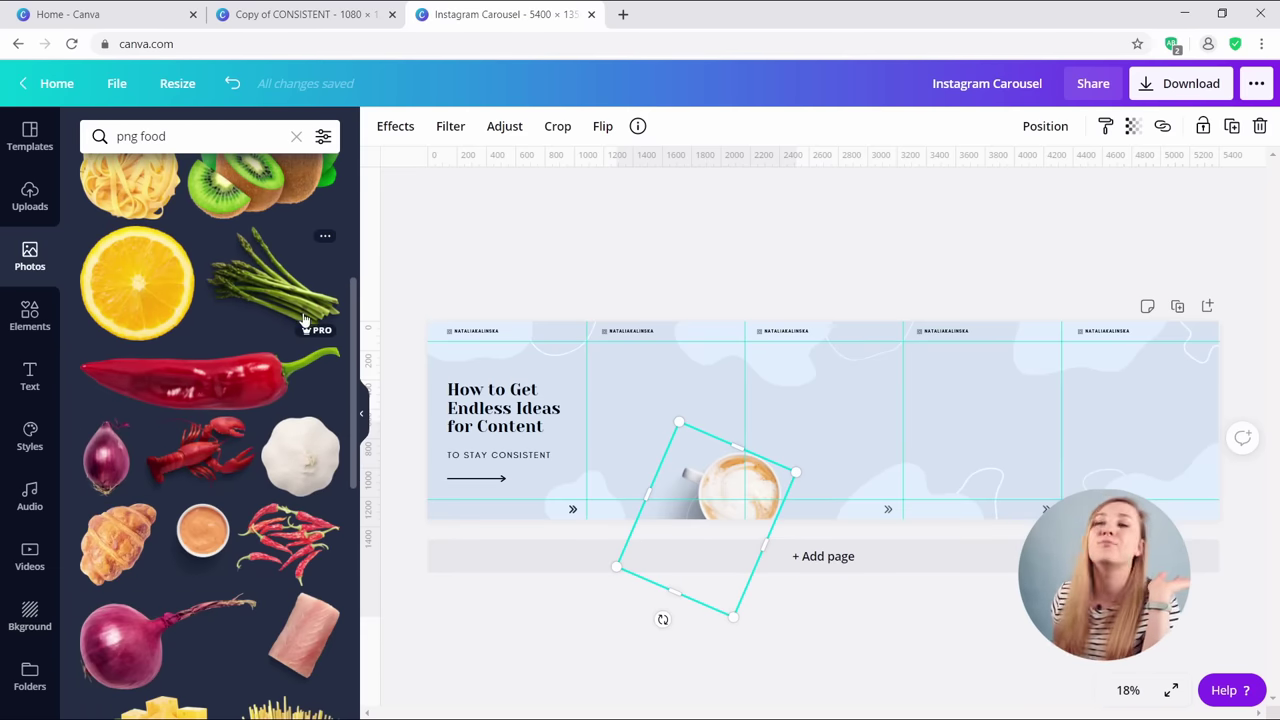
pyautogui.click(196, 458)
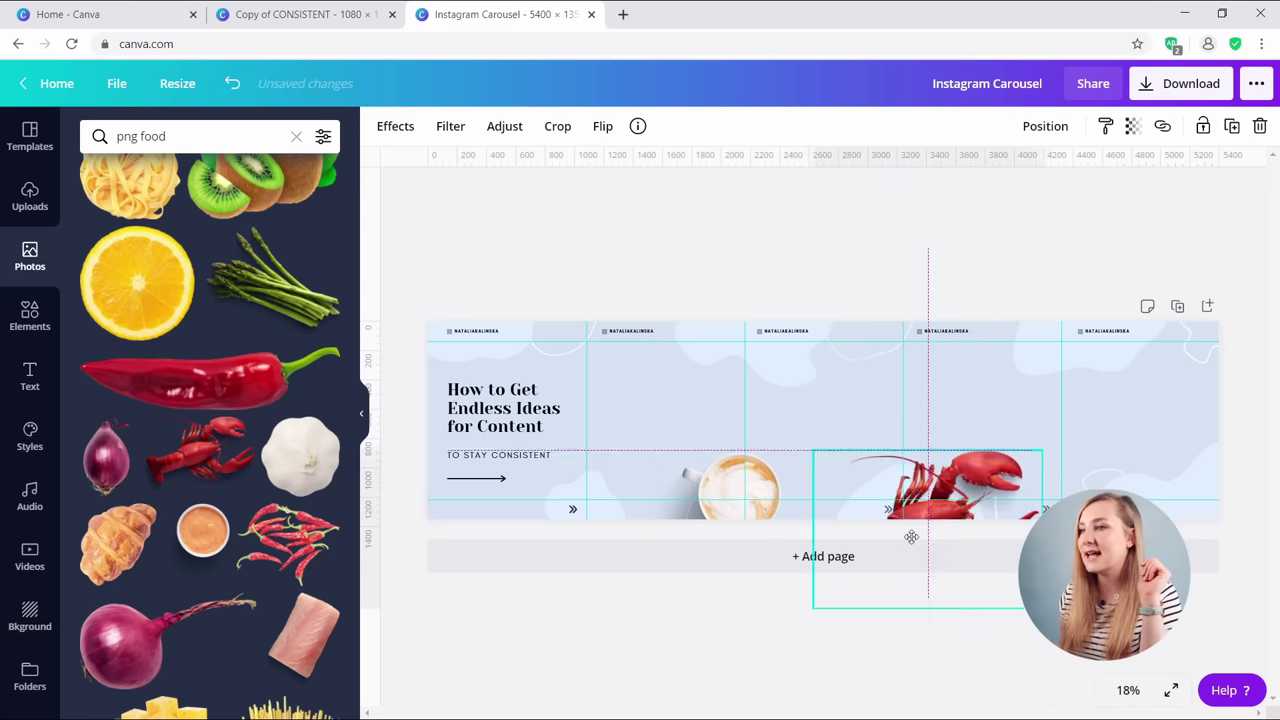
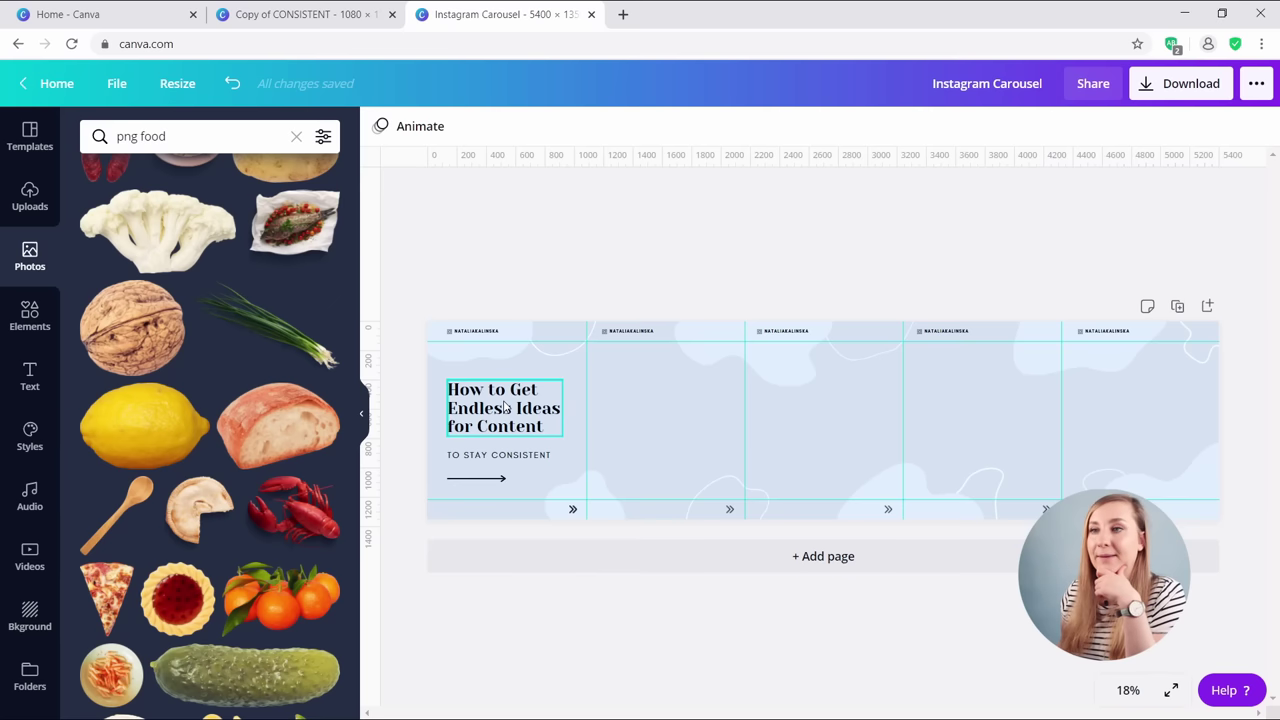
# Undo the last edit, then recolour the heading dark navy from the Main Color Palette with the change applied to all black items.
pyautogui.hotkey('ctrl', 'z')
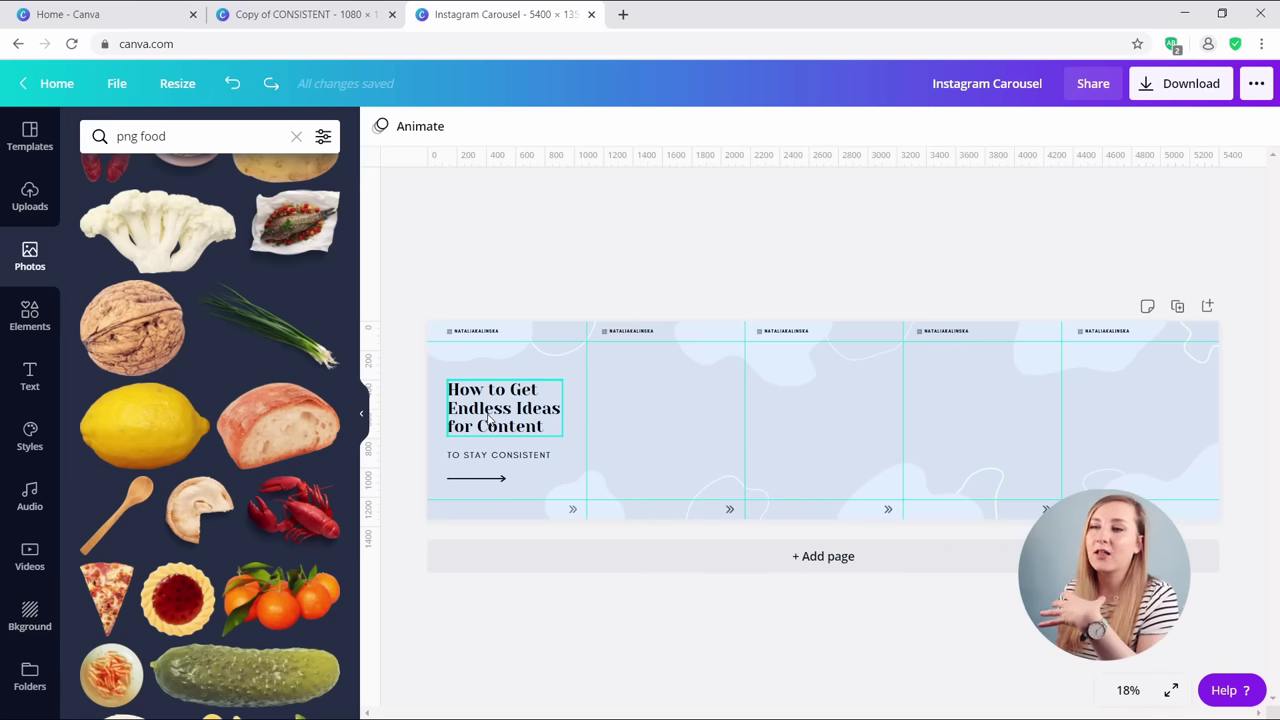
pyautogui.click(521, 424)
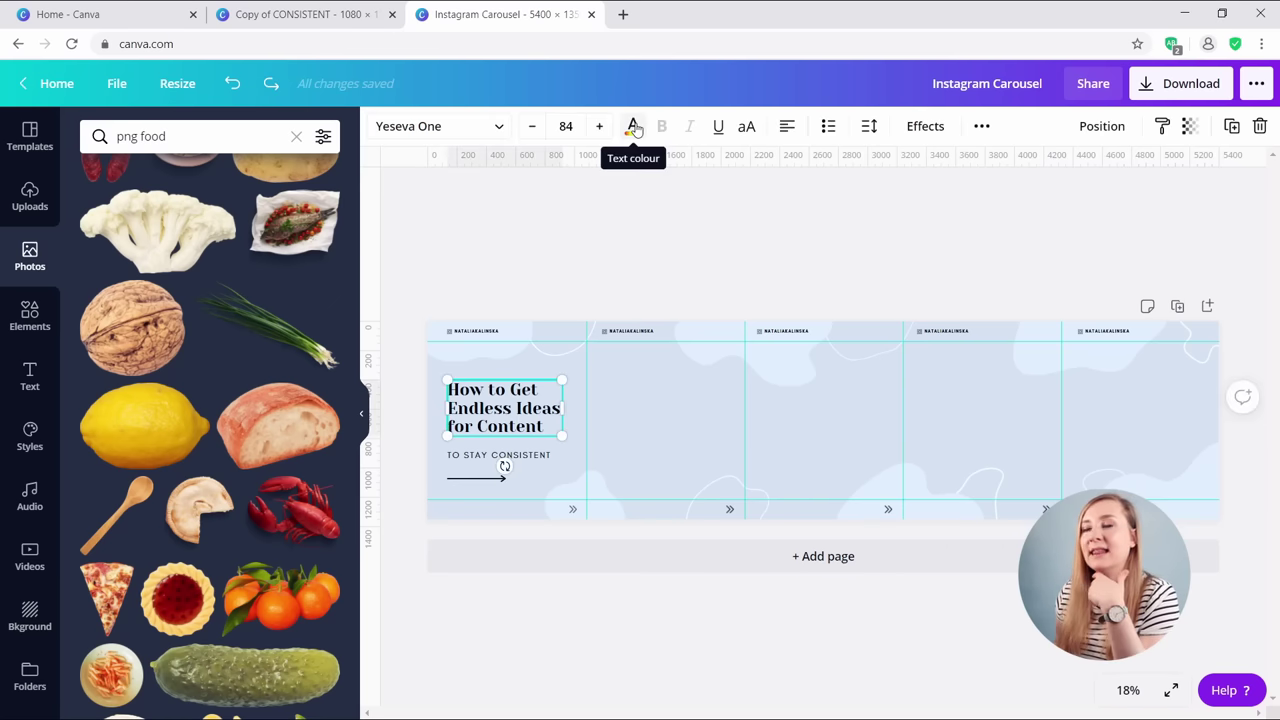
pyautogui.click(633, 126)
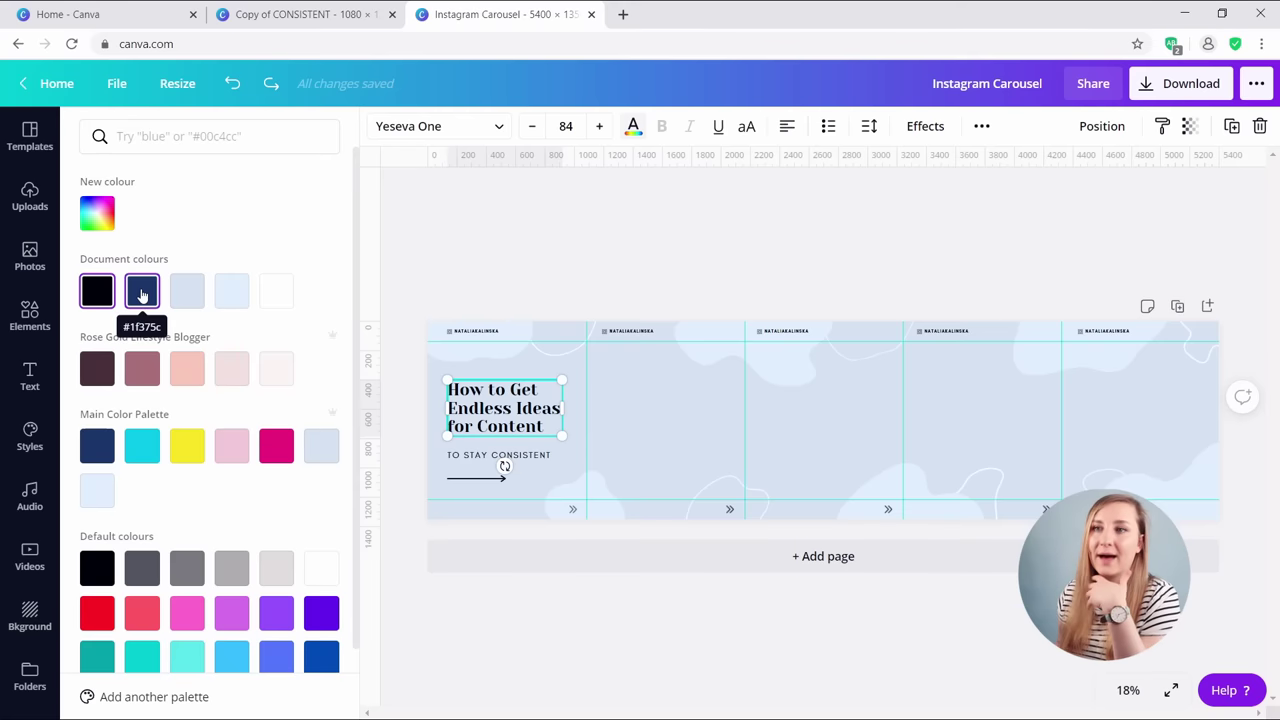
pyautogui.click(97, 446)
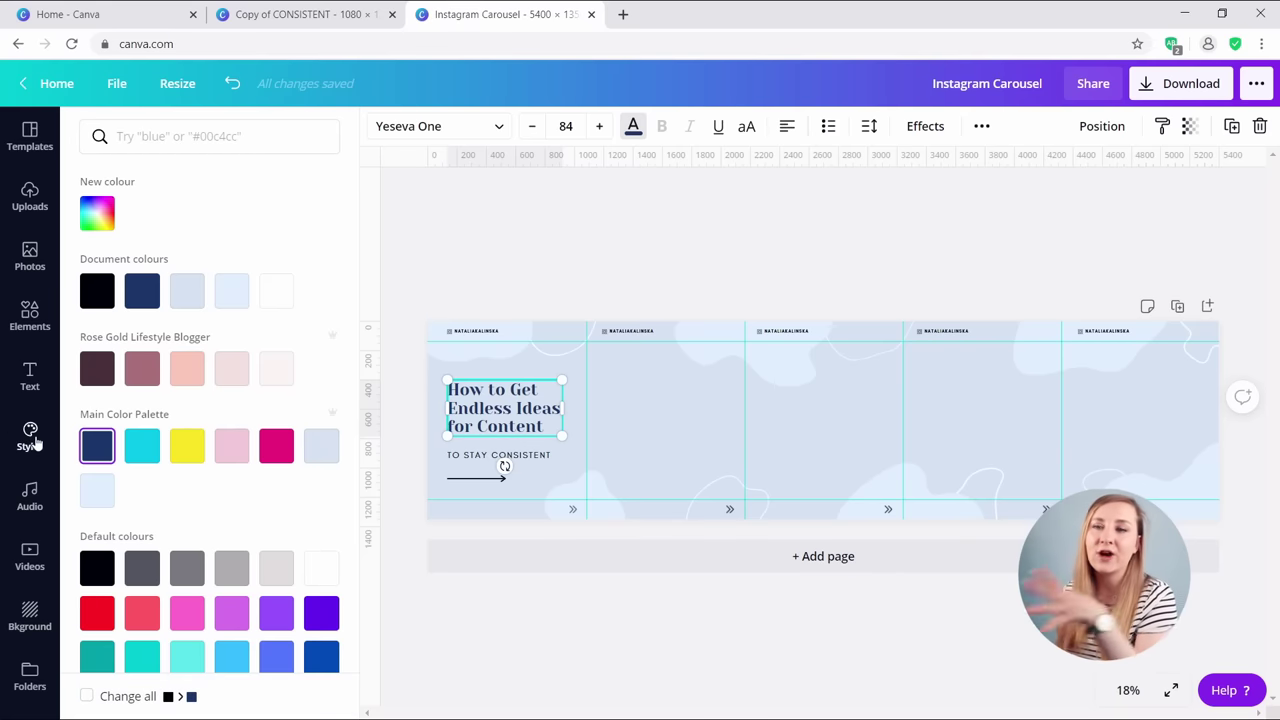
pyautogui.click(183, 700)
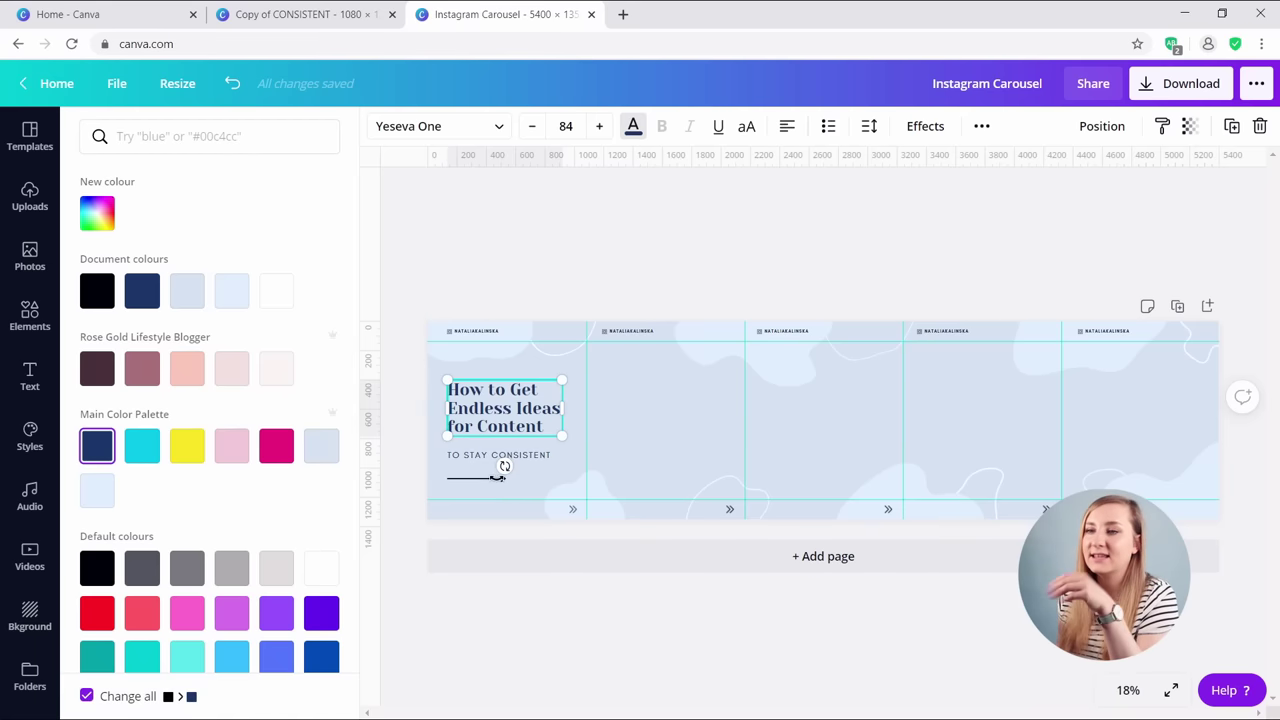
# Recolour the long arrow under the first slide's subtitle to the document's dark navy, #1f375c.
pyautogui.click(490, 483)
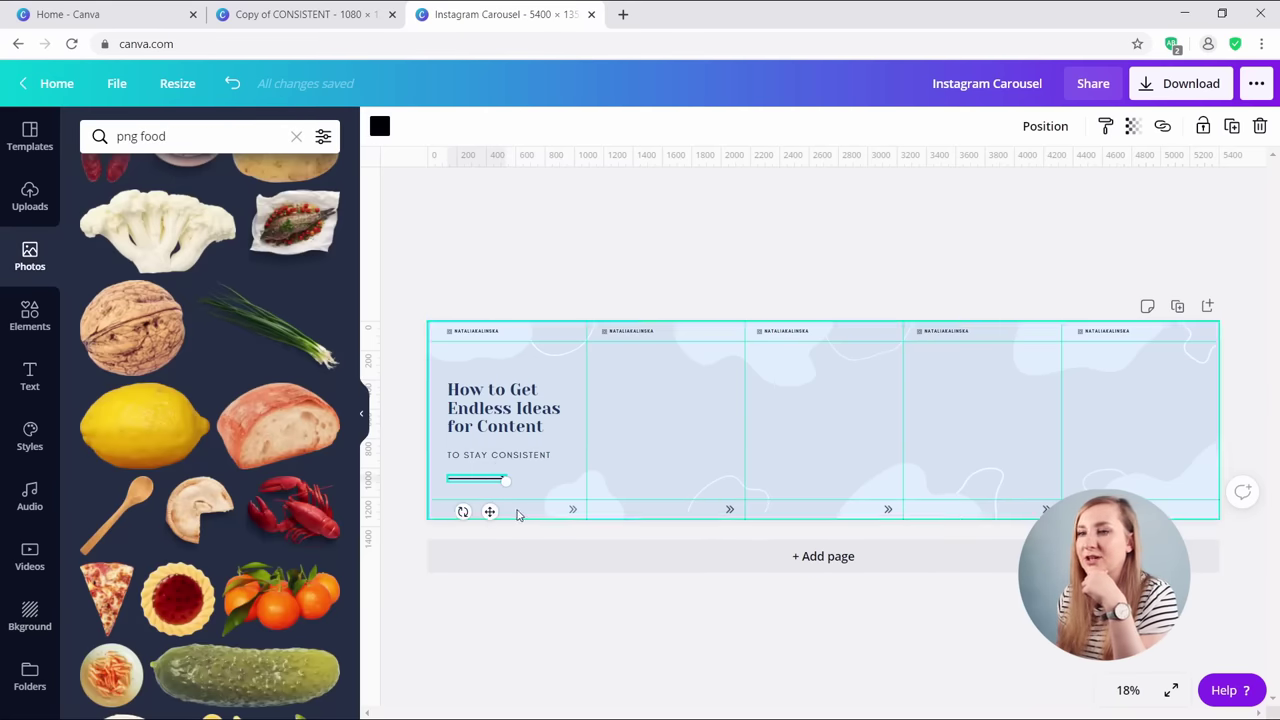
pyautogui.click(380, 127)
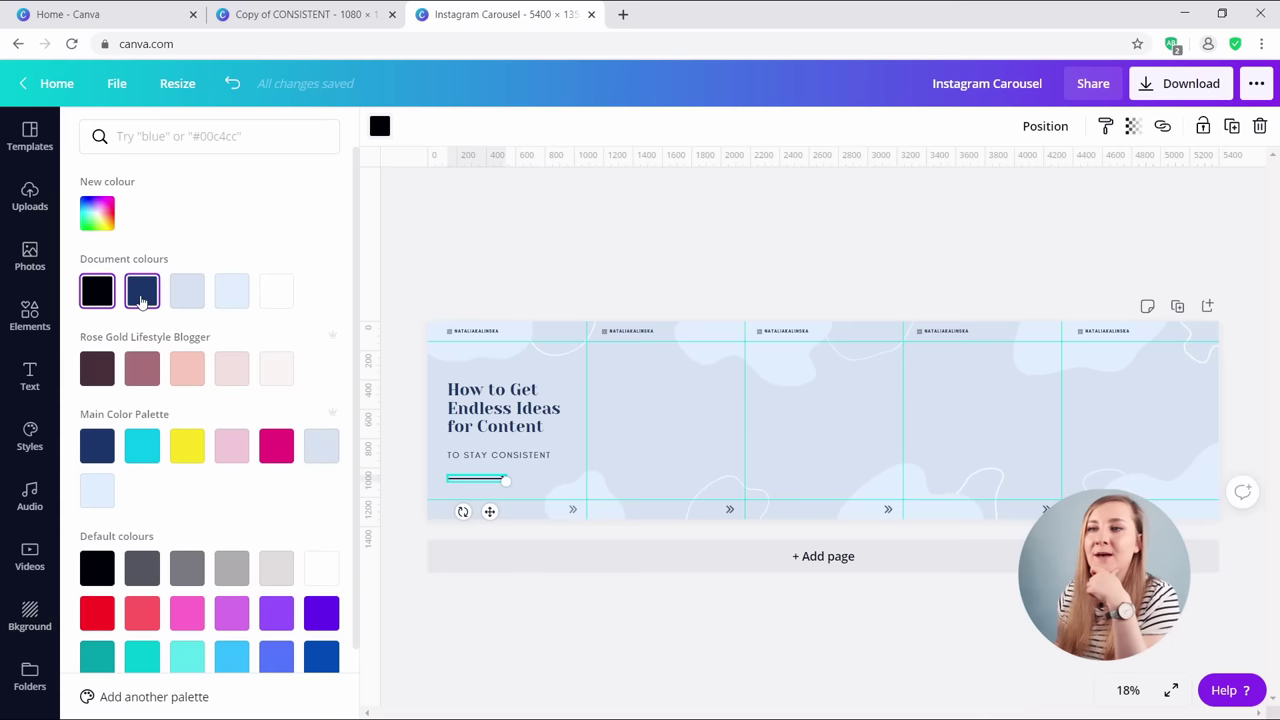
pyautogui.click(142, 290)
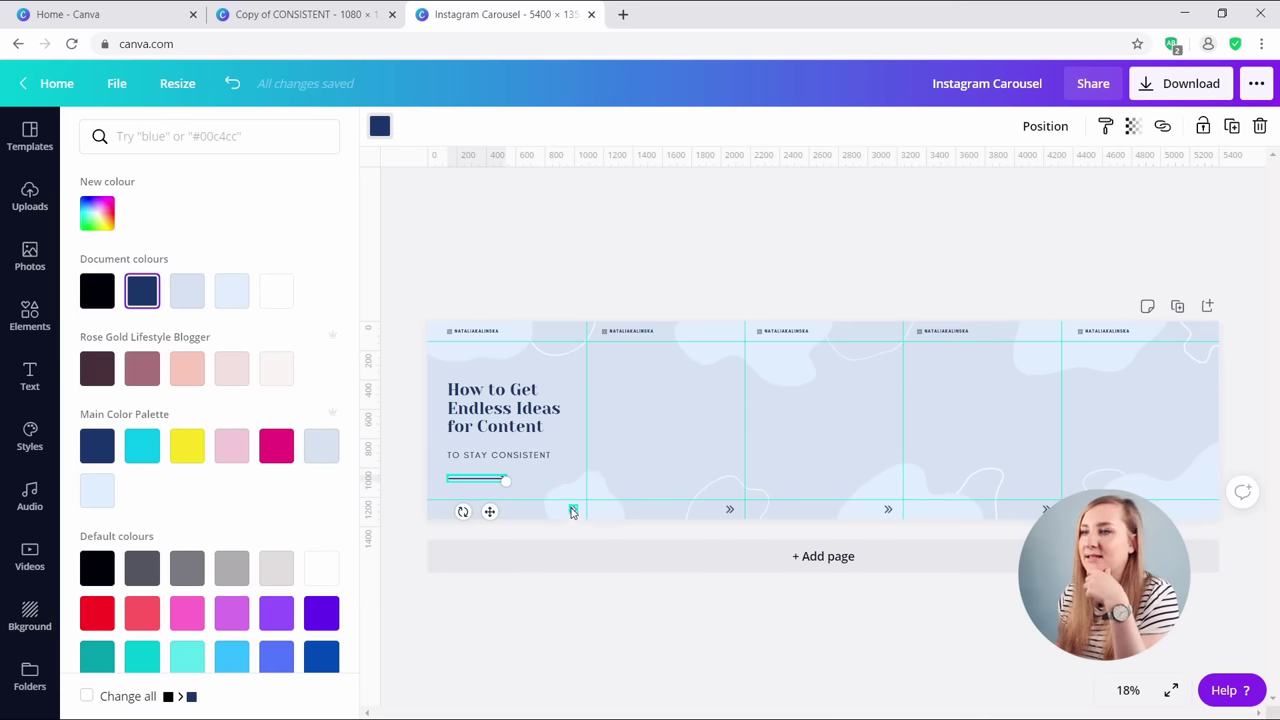
# Recolour the remaining double arrow at the bottom of the third slide to the document's dark navy.
pyautogui.click(729, 512)
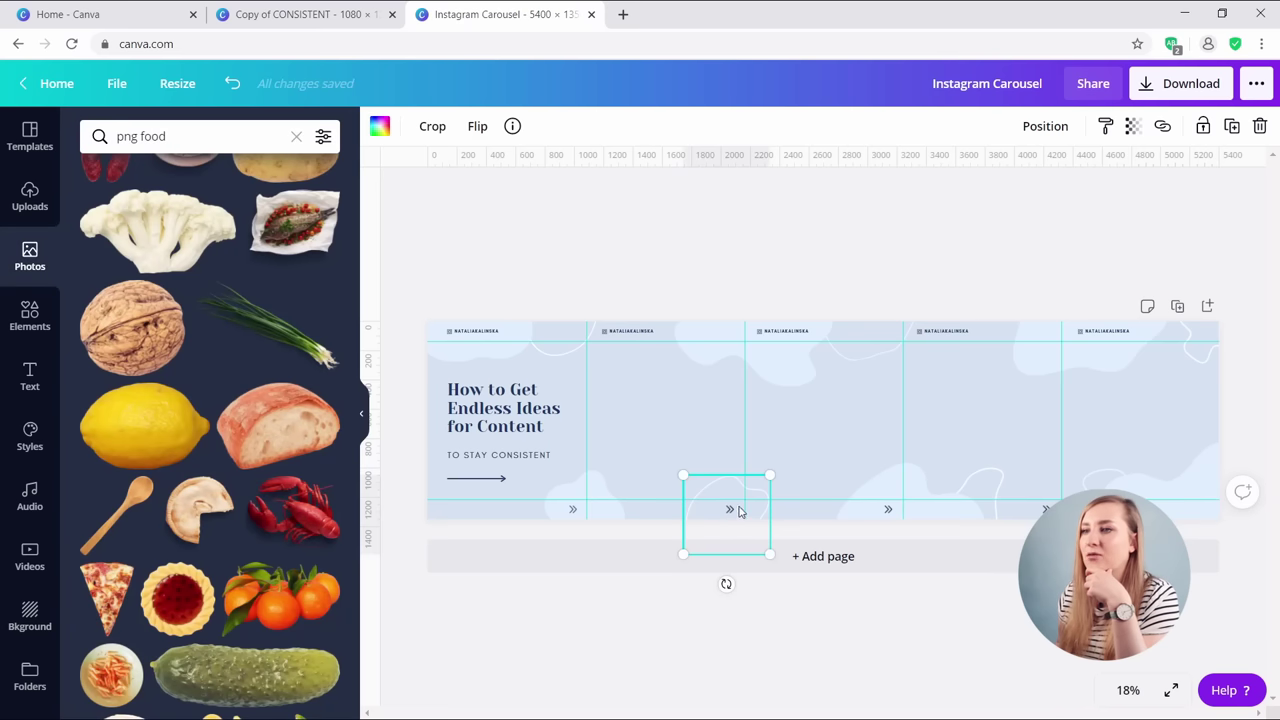
pyautogui.click(885, 511)
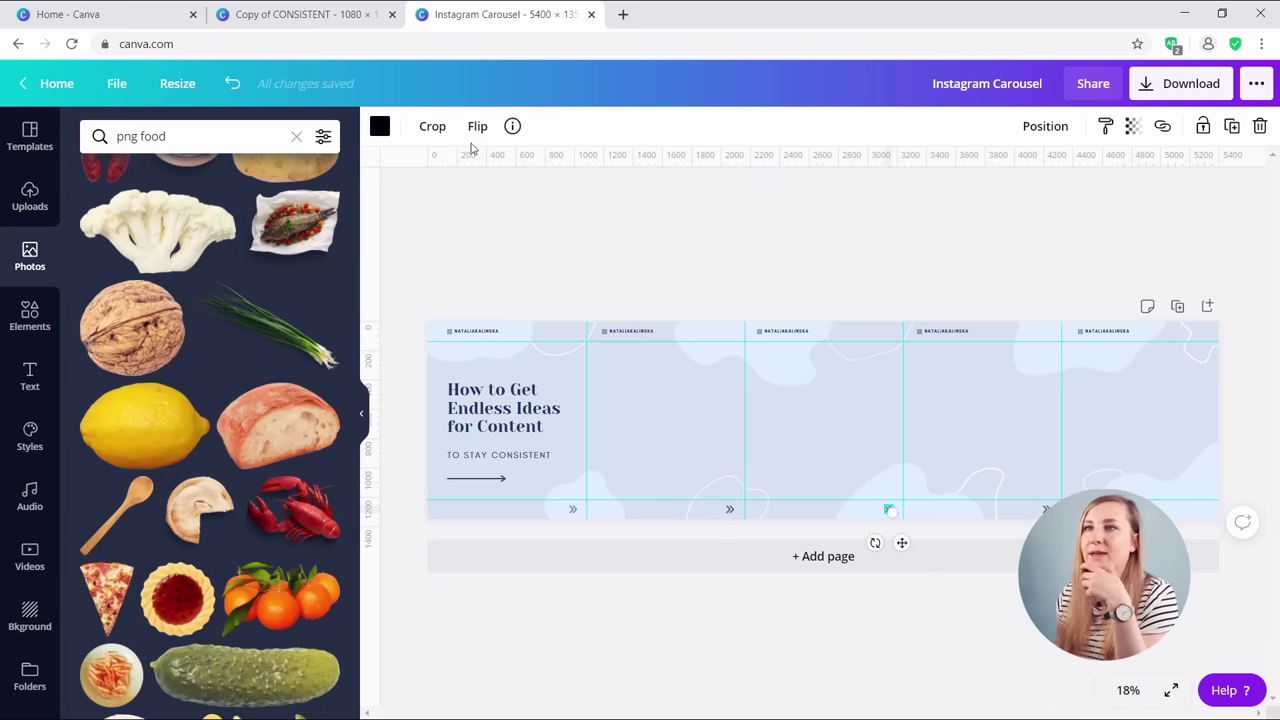
pyautogui.click(380, 126)
pyautogui.click(142, 290)
pyautogui.click(670, 203)
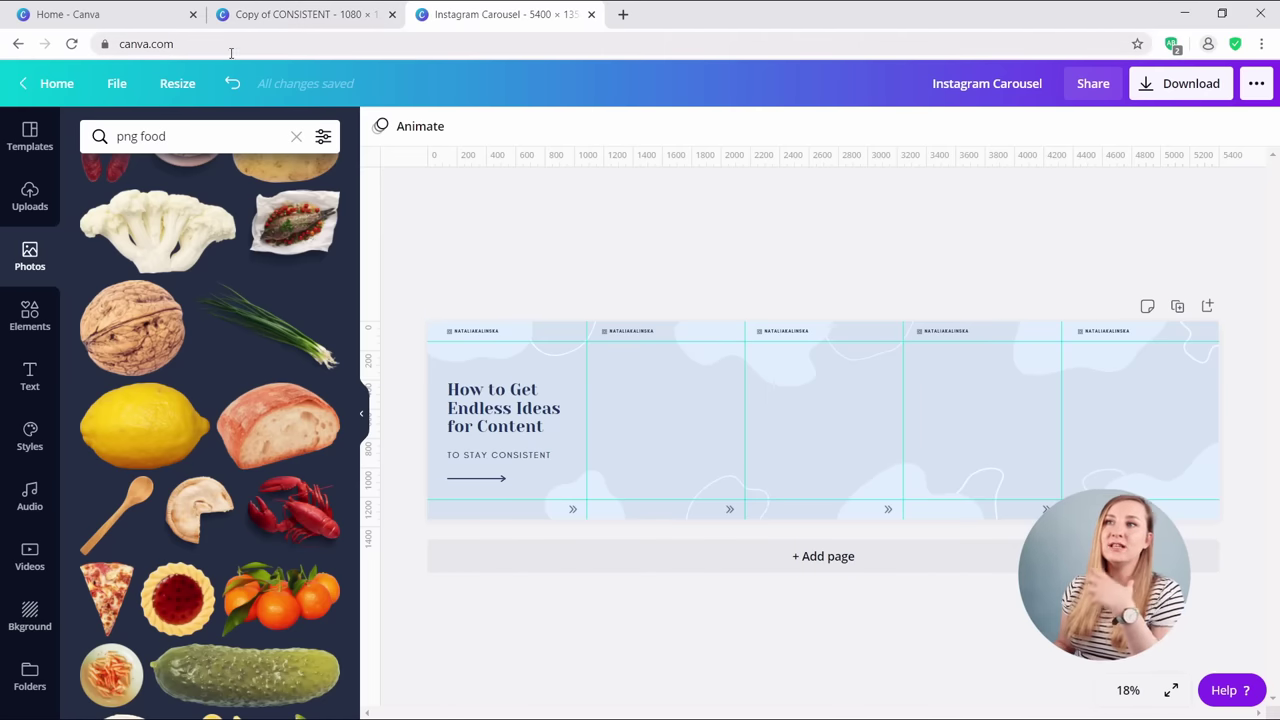
# Insert the uploaded photo of the woman holding a mug and remove its background with Background Remover.
pyautogui.moveTo(312, 43)
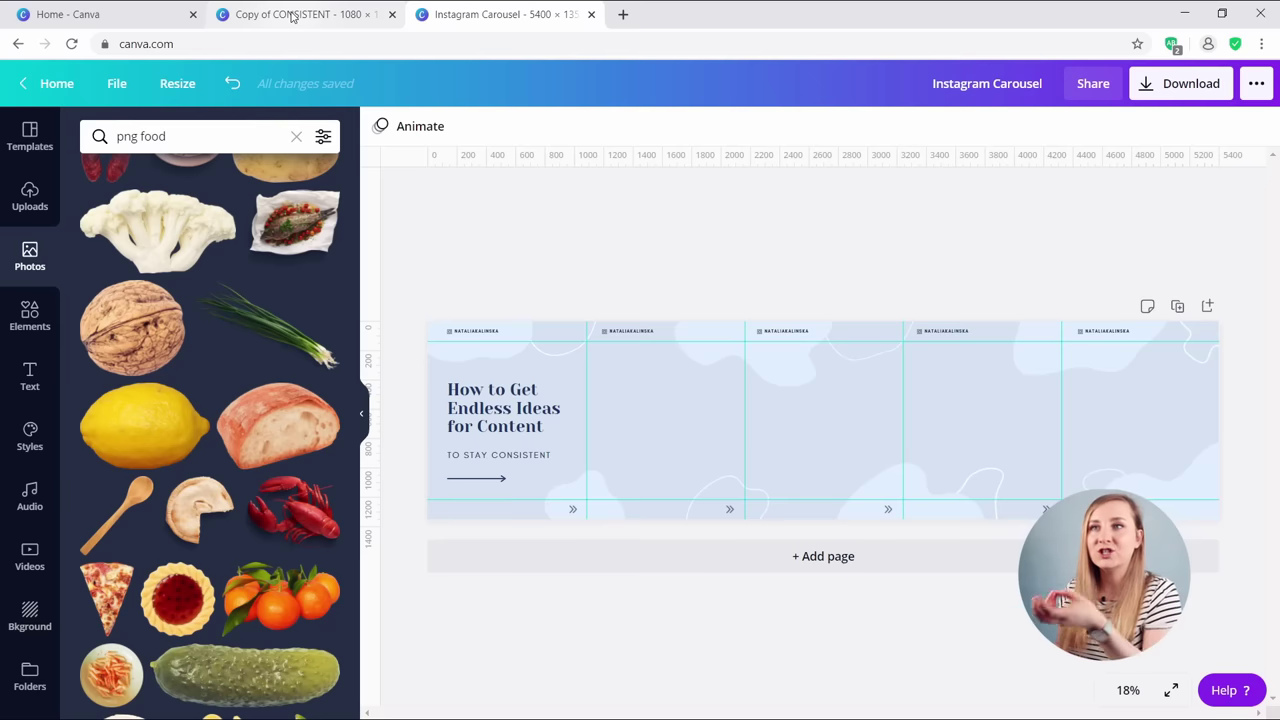
pyautogui.click(36, 214)
pyautogui.scroll(-5, 143, 328)
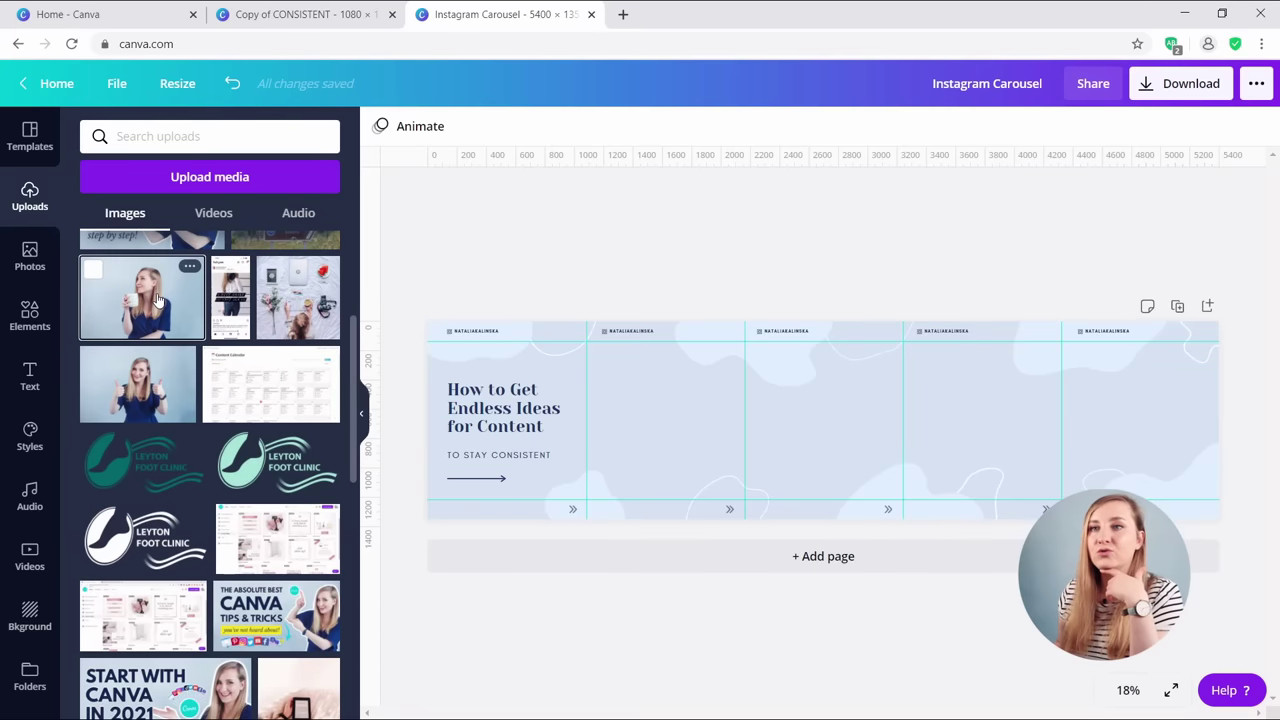
pyautogui.click(153, 308)
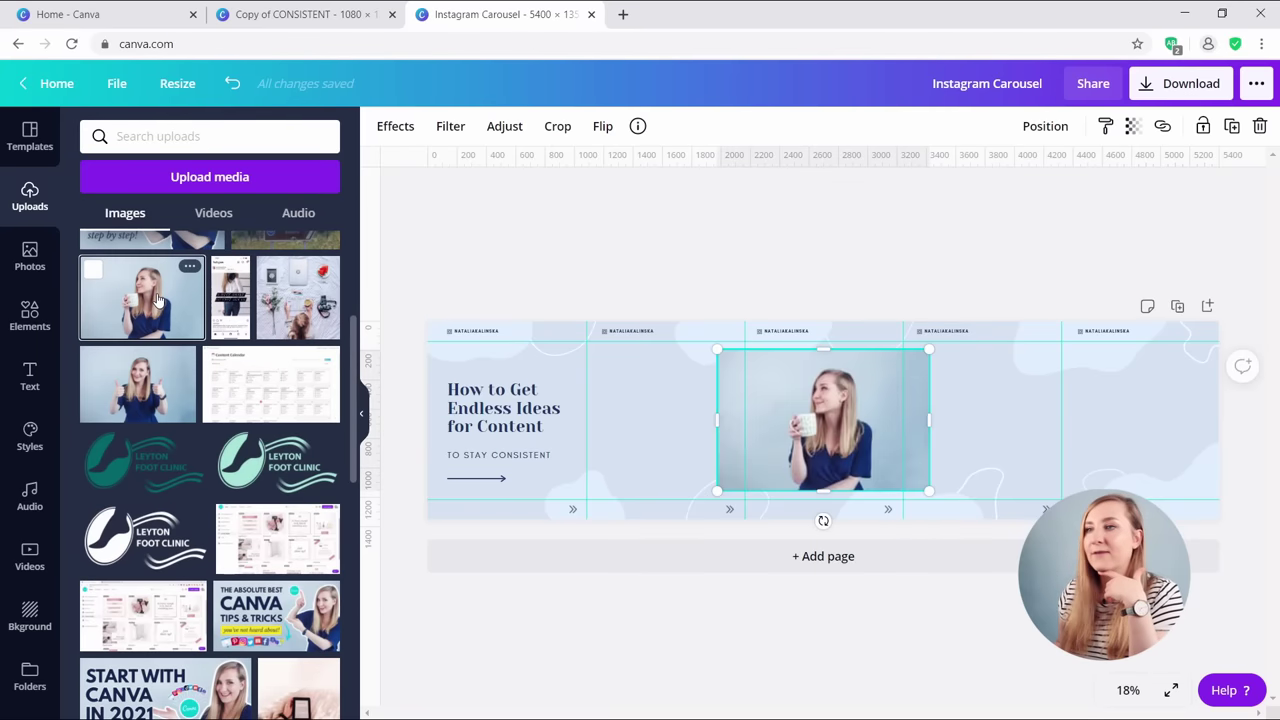
pyautogui.click(396, 128)
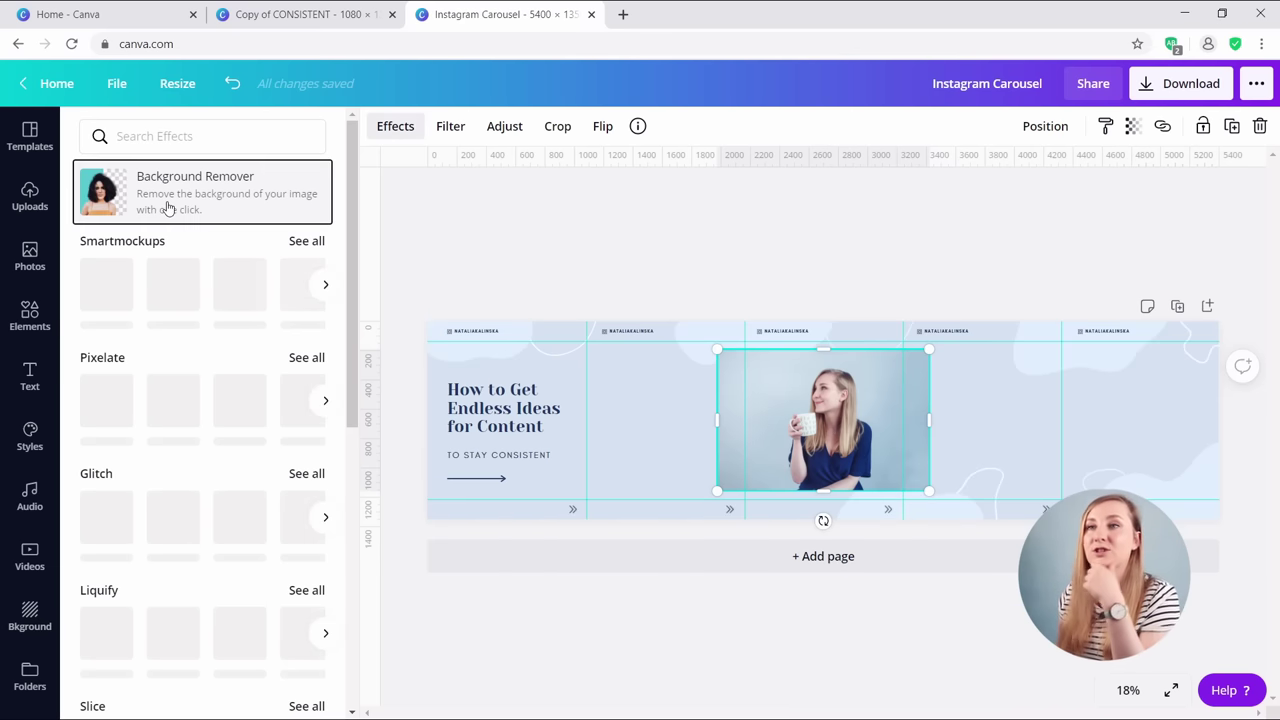
pyautogui.click(180, 200)
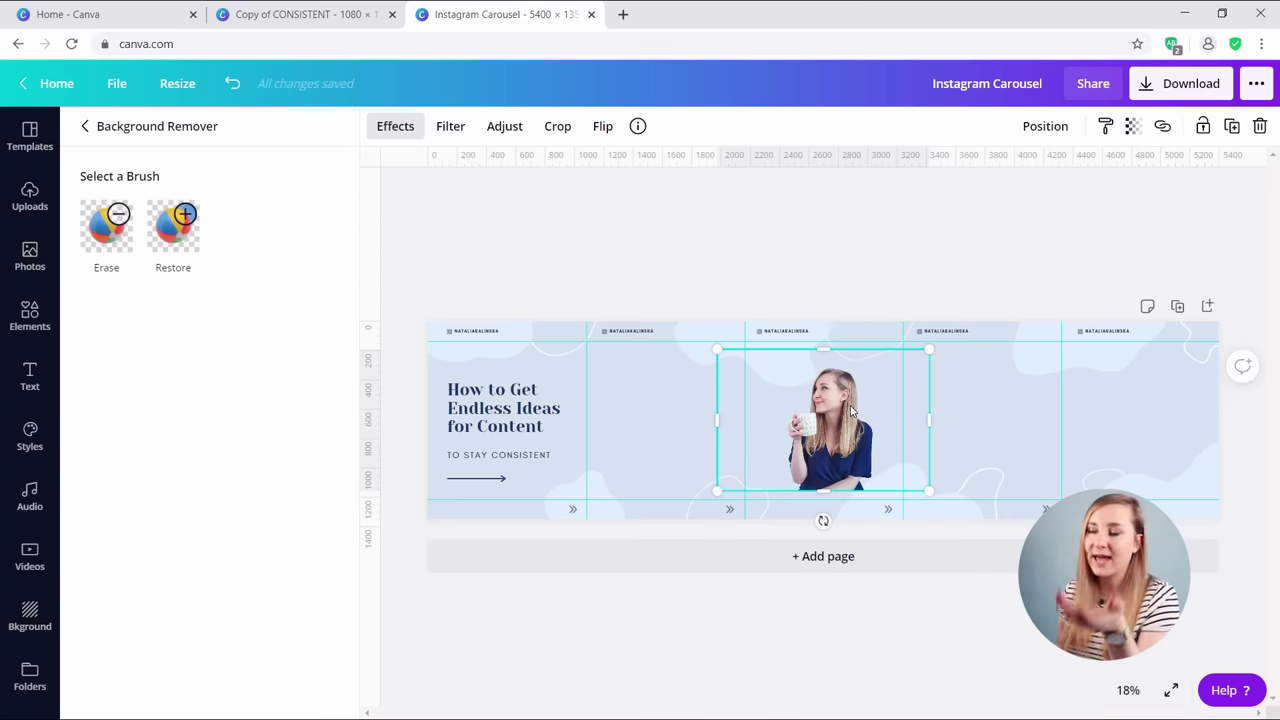
# Place the enlarged cut-out woman in the fifth slide's lower right corner and give her a Glow shadow.
pyautogui.moveTo(851, 411); pyautogui.dragTo(1163, 432)
pyautogui.moveTo(1031, 399); pyautogui.dragTo(1031, 399)
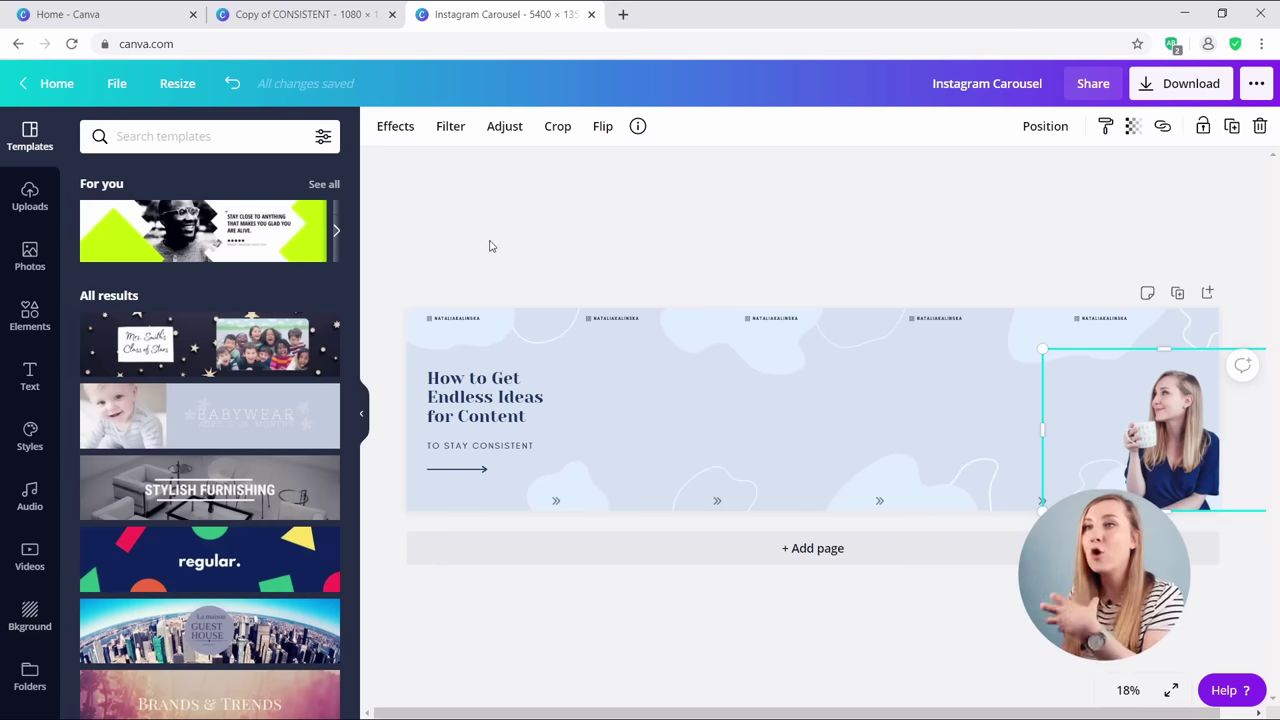
pyautogui.click(406, 128)
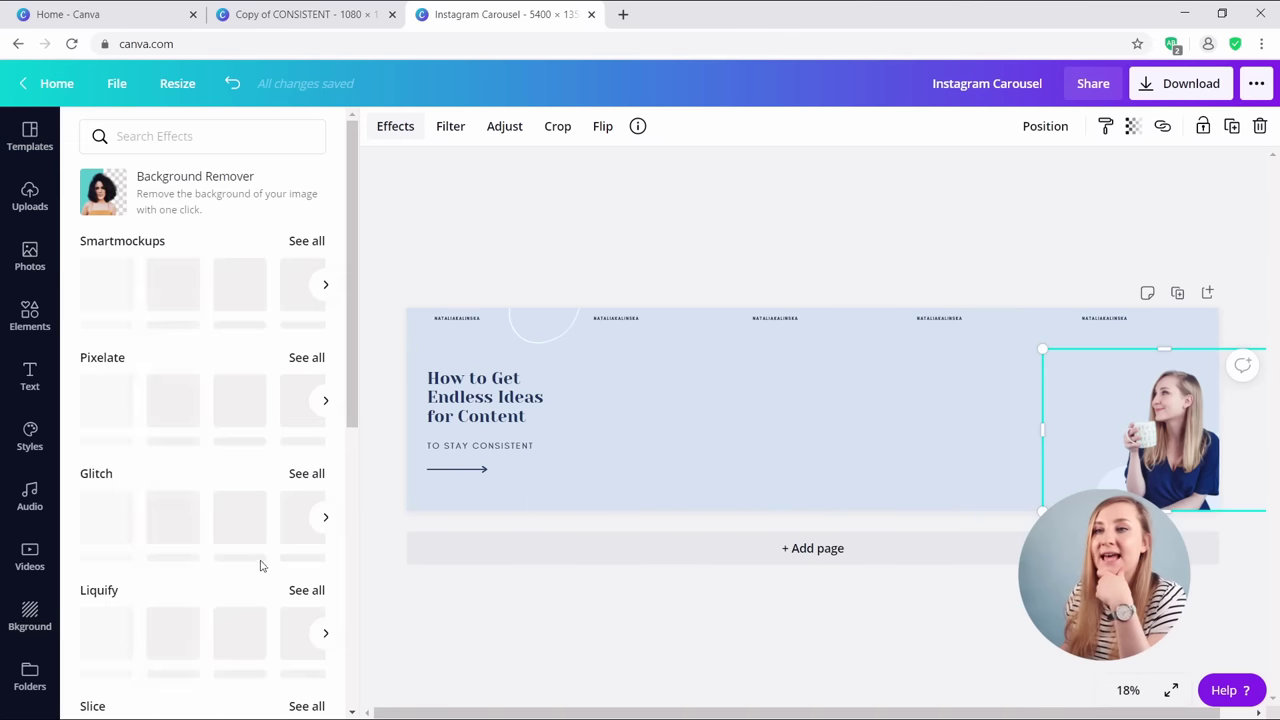
pyautogui.scroll(-1, 250, 297)
pyautogui.scroll(-5, 248, 299)
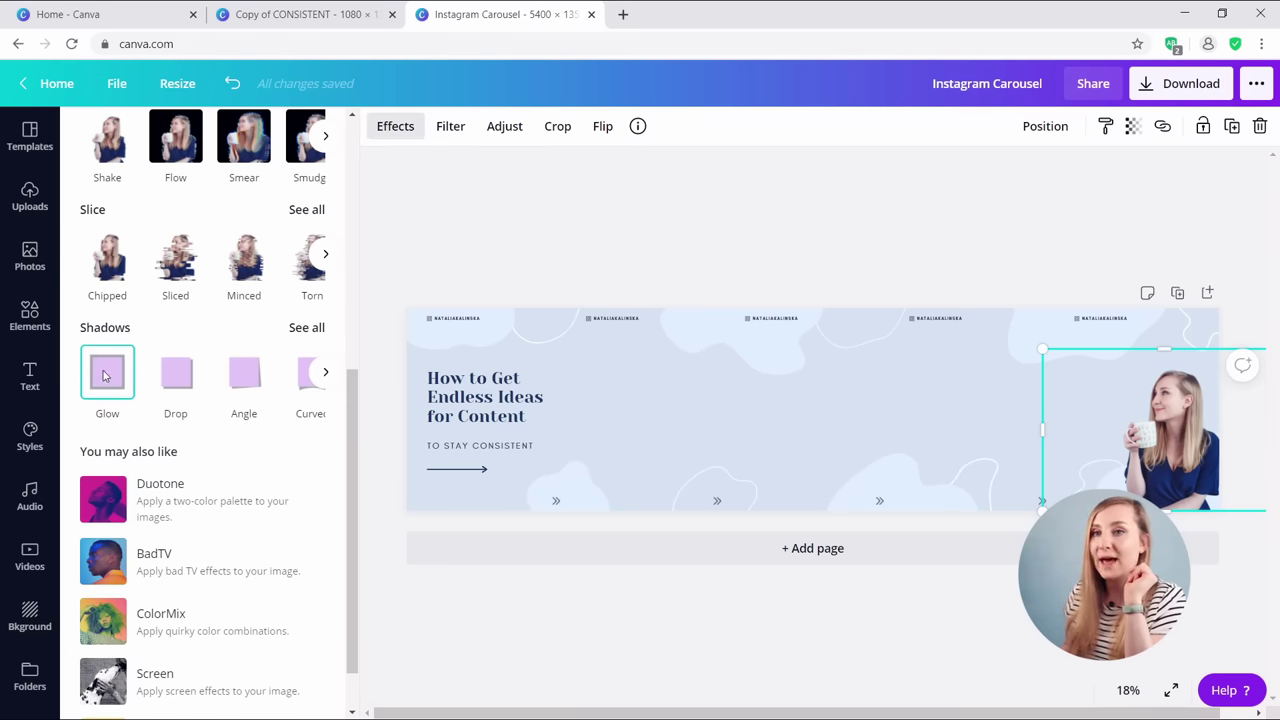
pyautogui.click(106, 373)
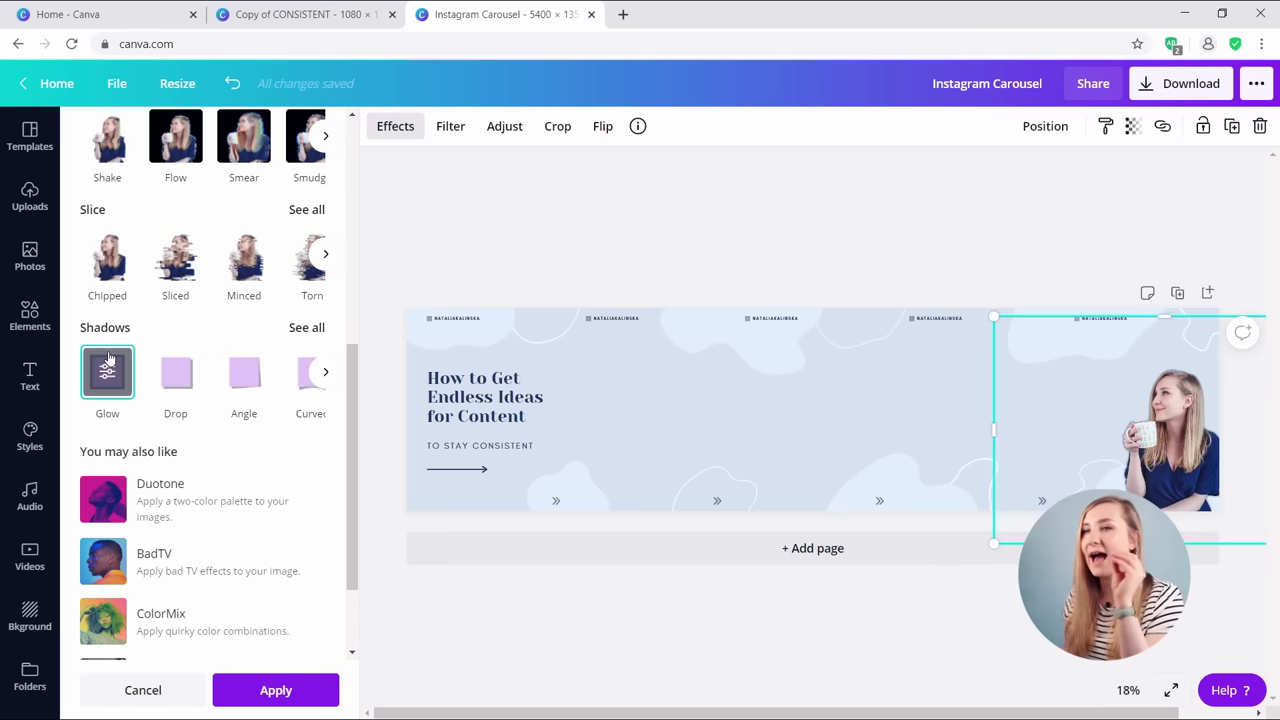
pyautogui.click(102, 377)
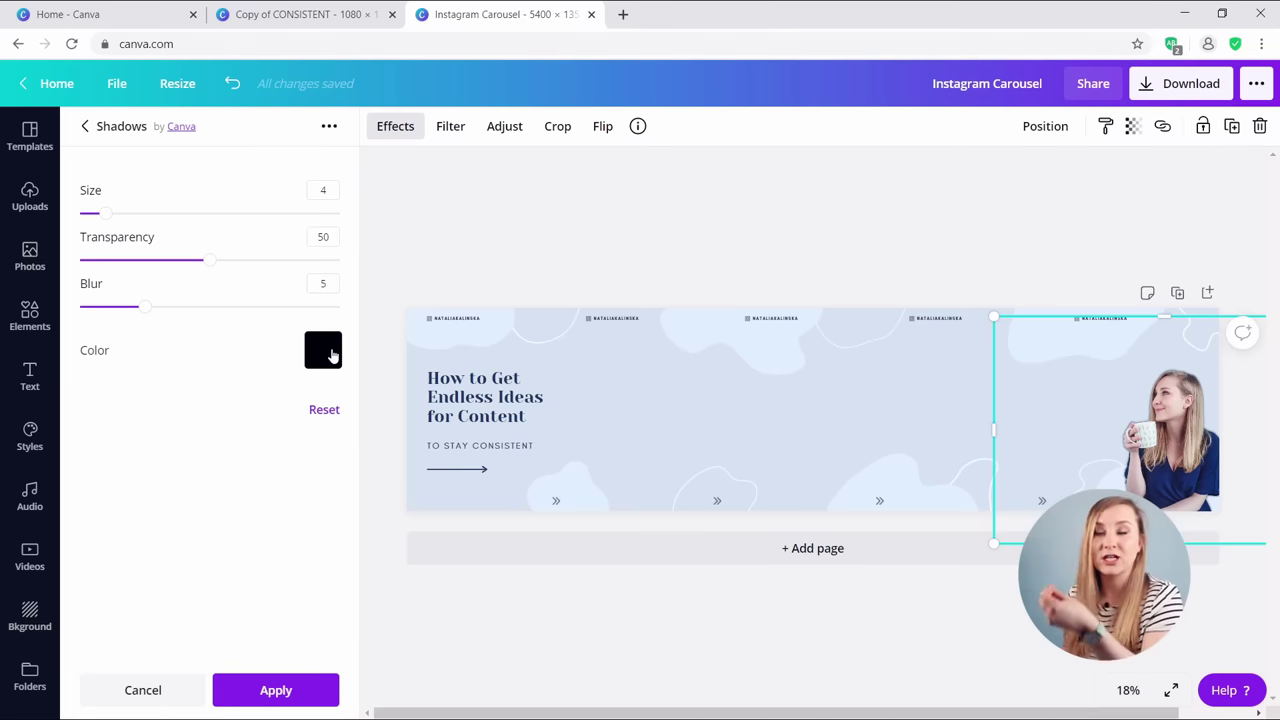
# Turn the glow into a crisp outline with colour #FFFFFF, blur 0 and a larger size.
pyautogui.click(332, 356)
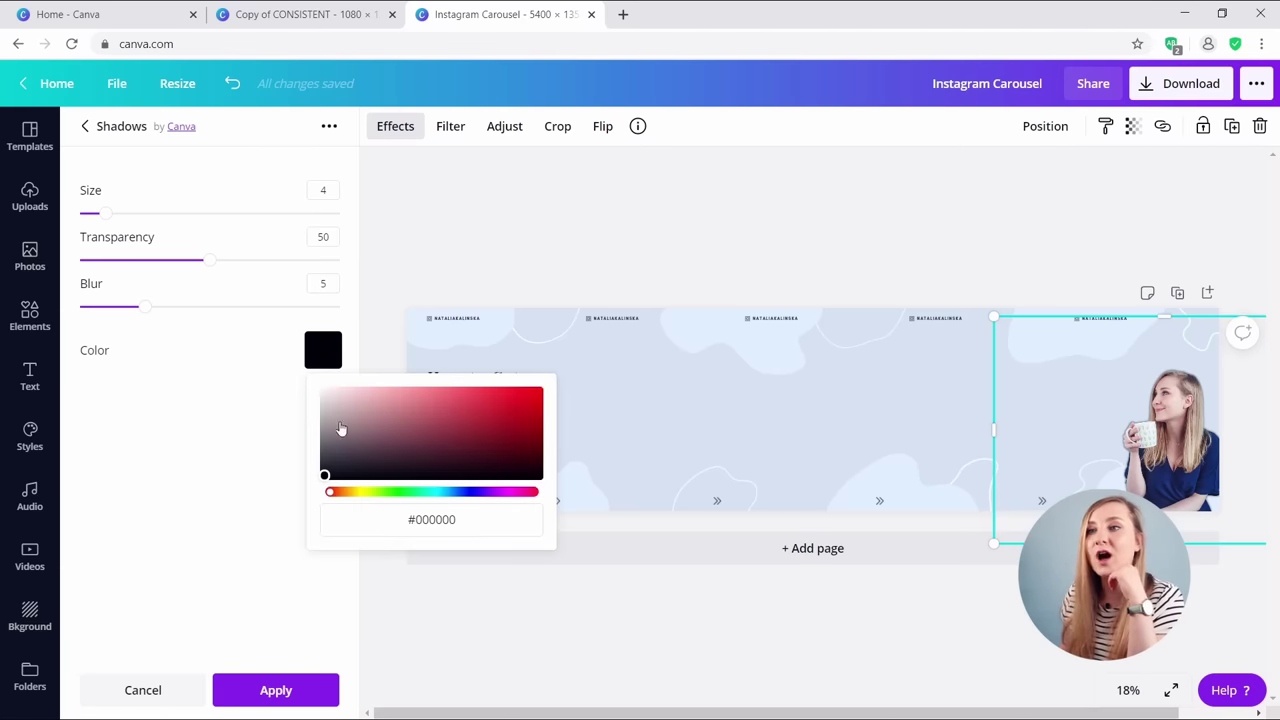
pyautogui.moveTo(340, 428); pyautogui.dragTo(311, 380)
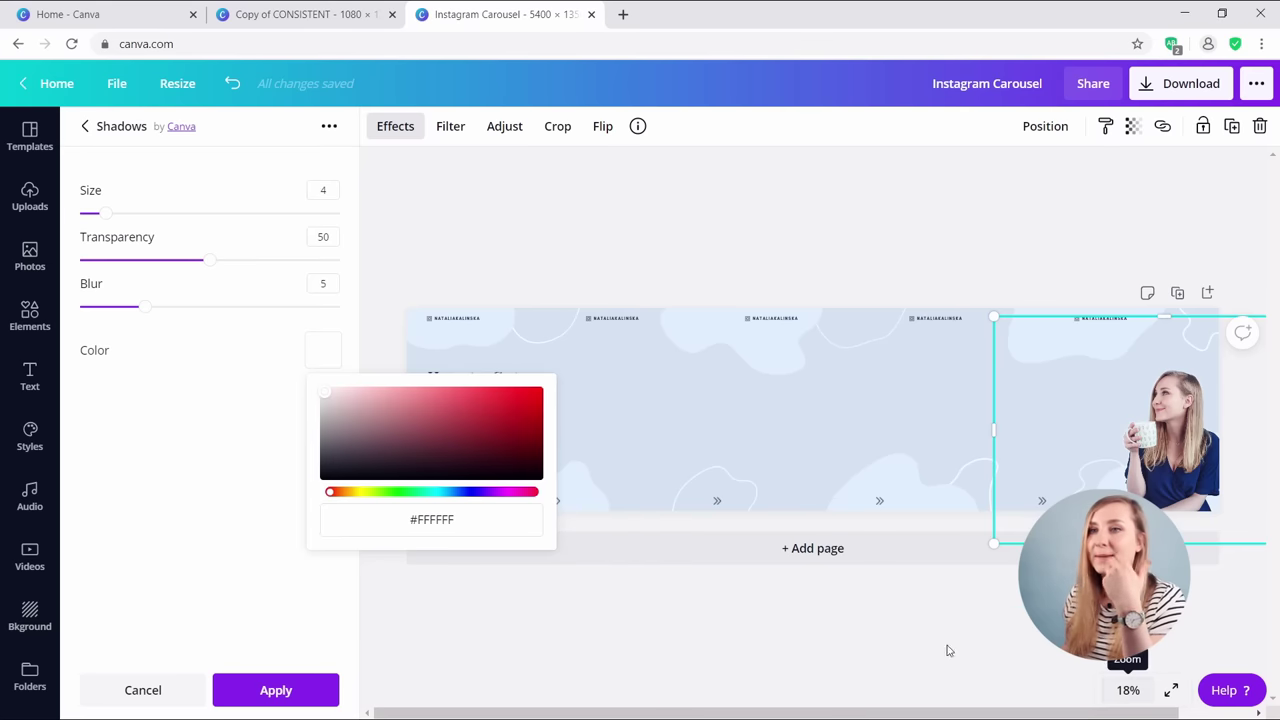
pyautogui.moveTo(145, 306); pyautogui.dragTo(45, 320)
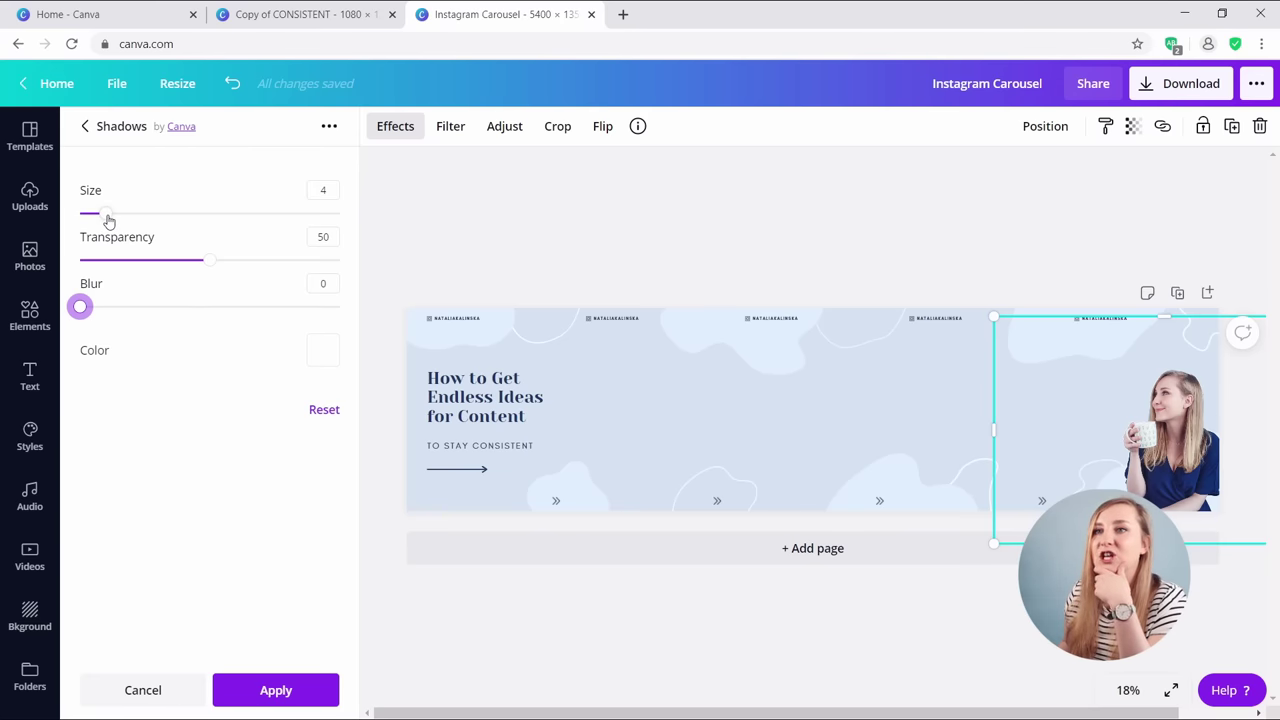
pyautogui.moveTo(109, 220); pyautogui.dragTo(140, 213)
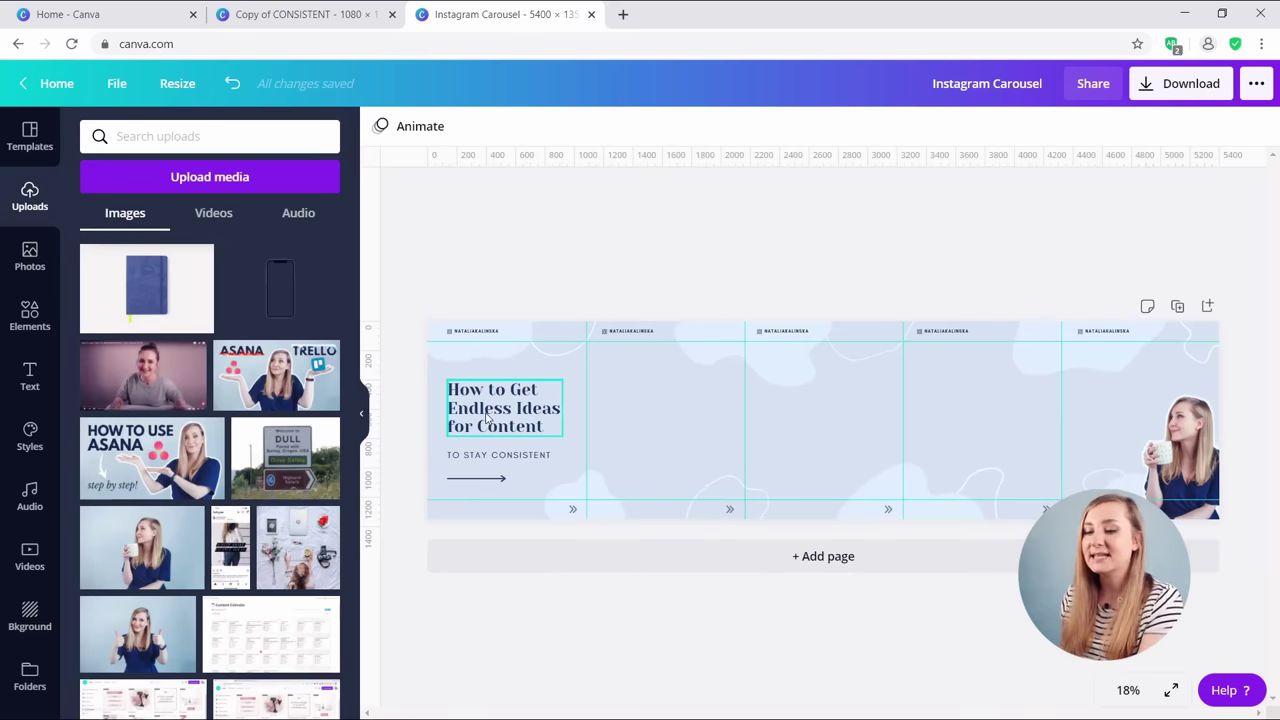
# Copy the first slide's heading onto the fifth slide.
pyautogui.moveTo(480, 420); pyautogui.dragTo(1101, 413)
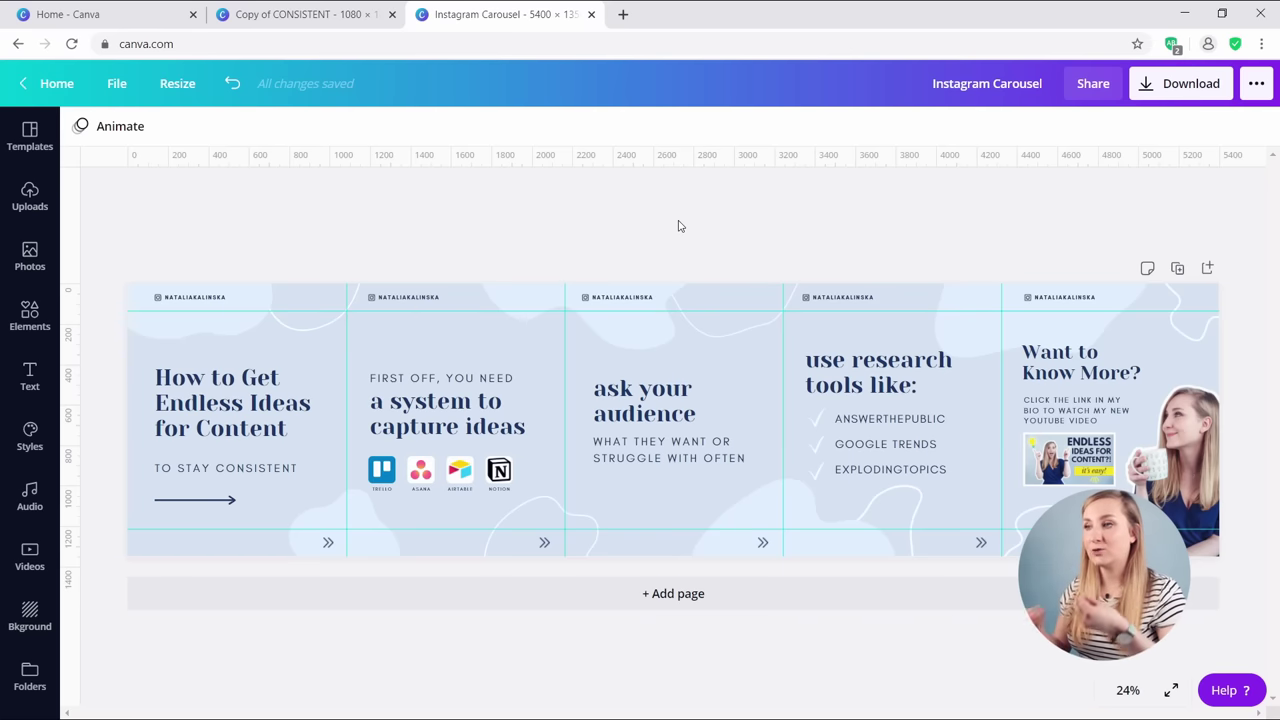
# Examine the fifth slide at 75% zoom, from the handle and heading down to the video thumbnail and cut-out photo.
pyautogui.click(1124, 684)
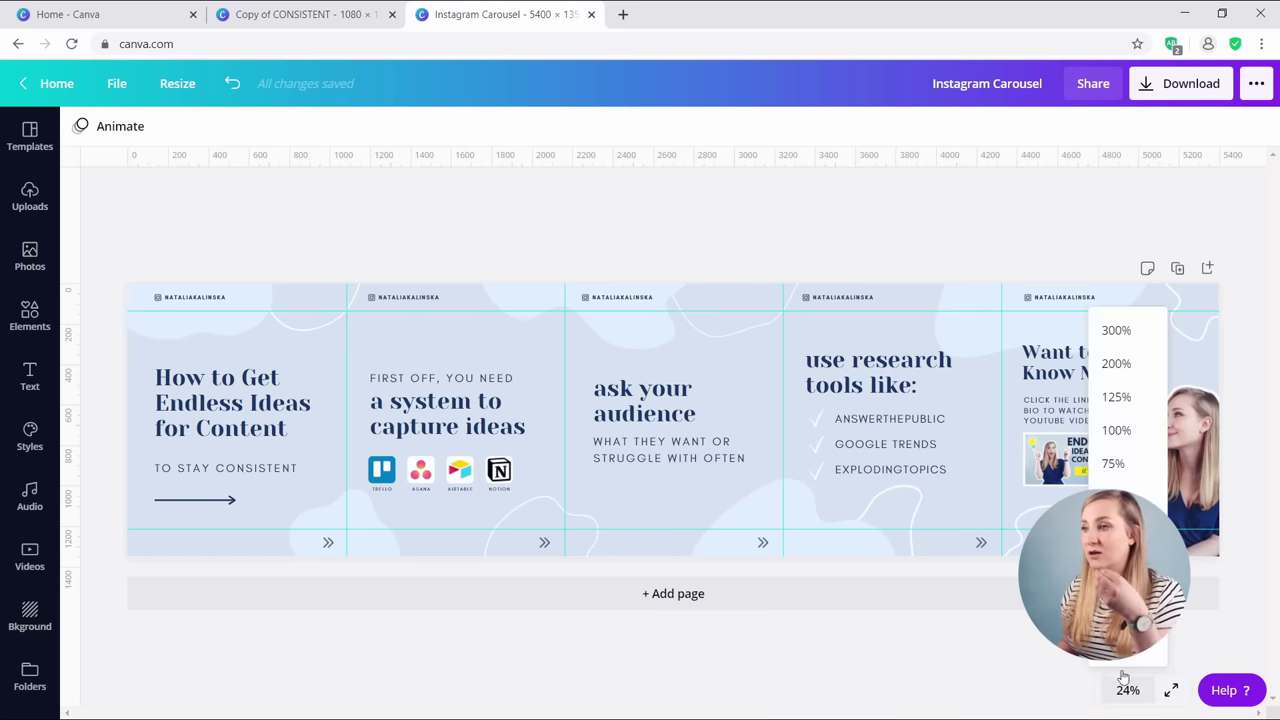
pyautogui.click(1133, 443)
pyautogui.click(1124, 690)
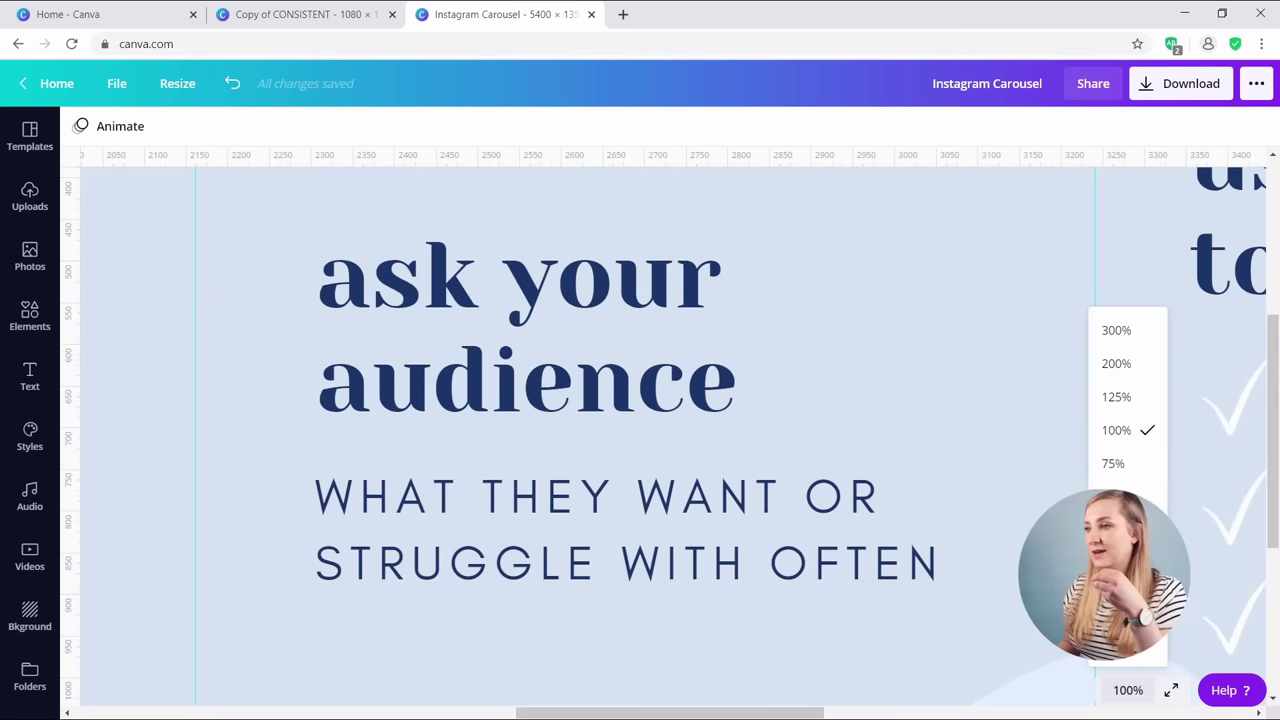
pyautogui.click(1133, 463)
pyautogui.hscroll(10, 877, 663)
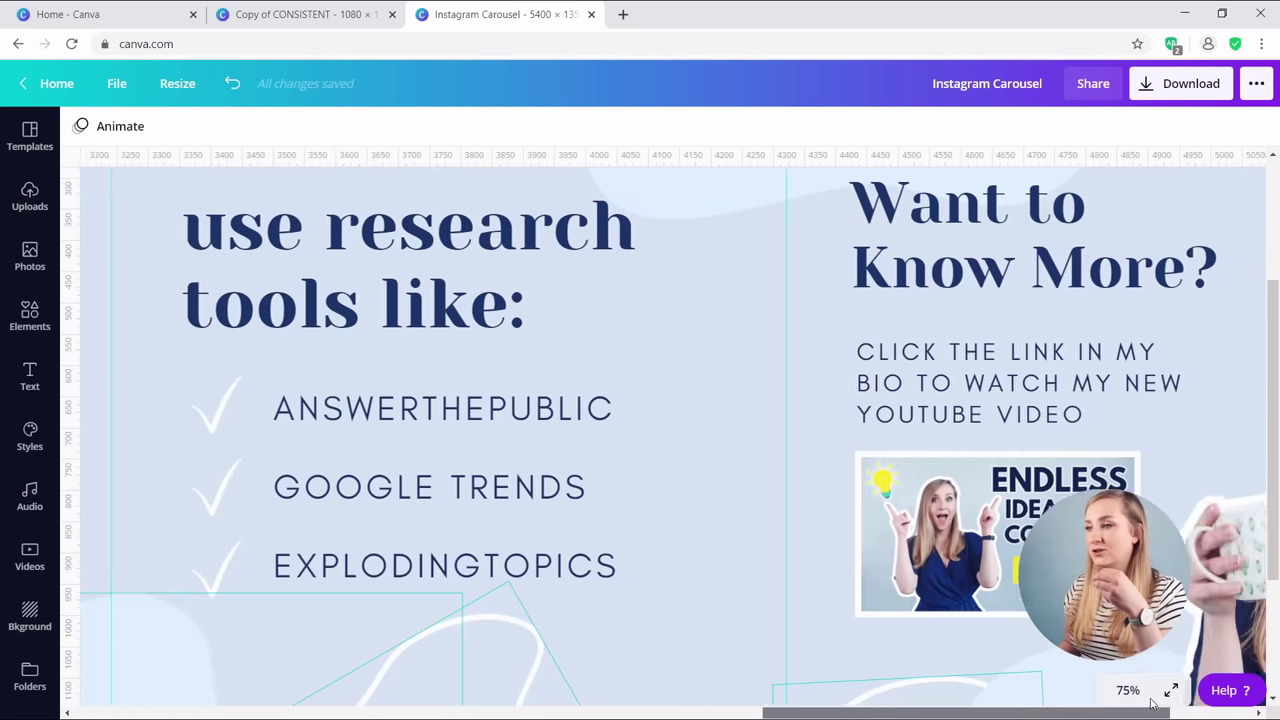
pyautogui.scroll(5, 1246, 450)
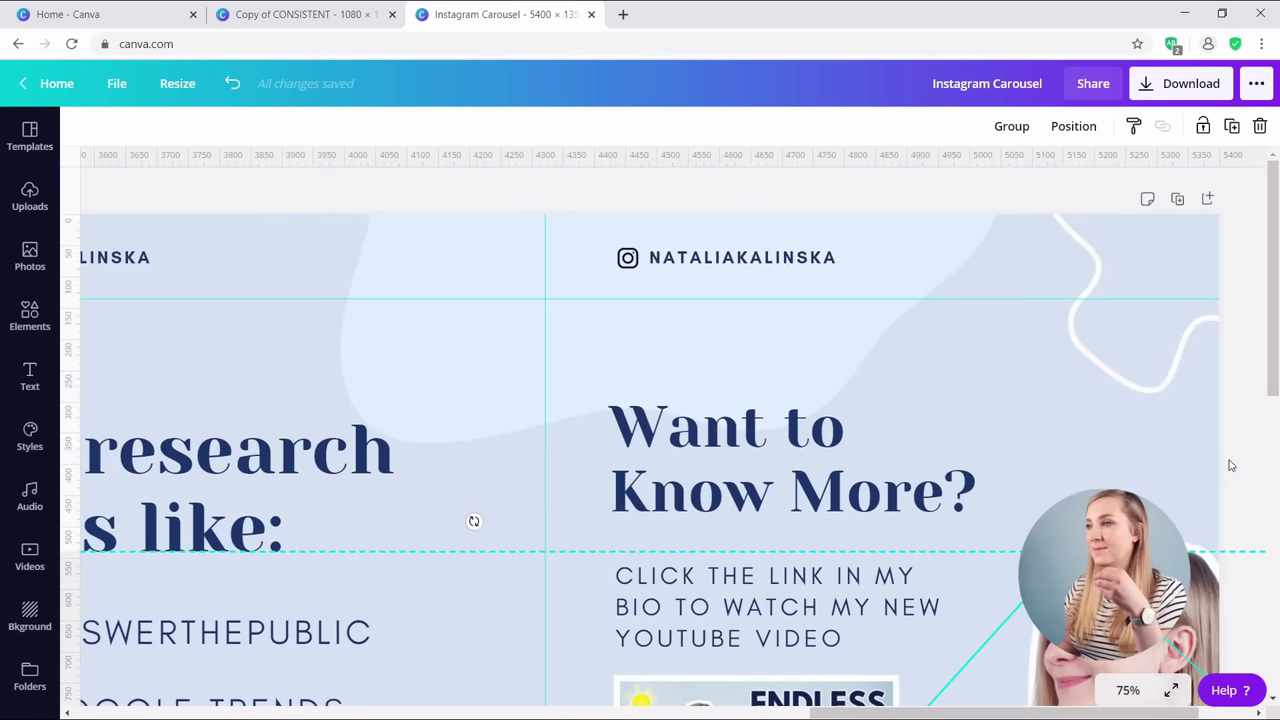
pyautogui.click(1248, 184)
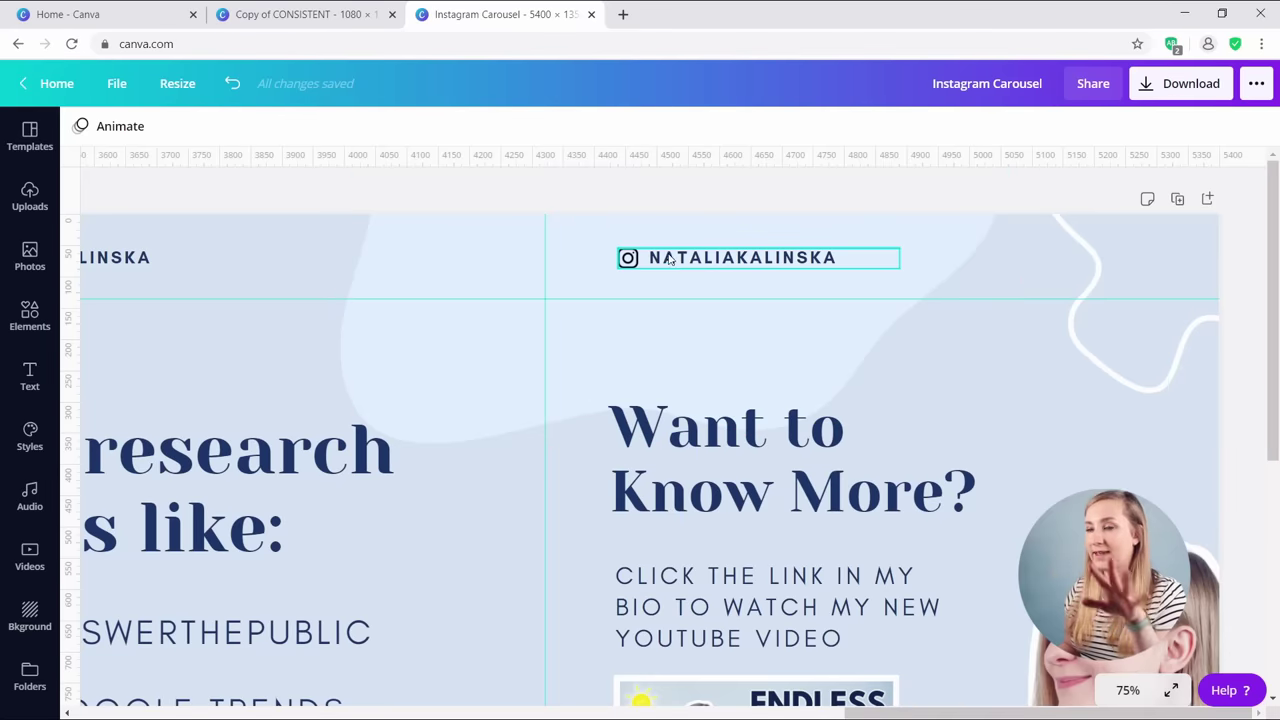
pyautogui.scroll(-1, 673, 267)
pyautogui.scroll(-3, 673, 267)
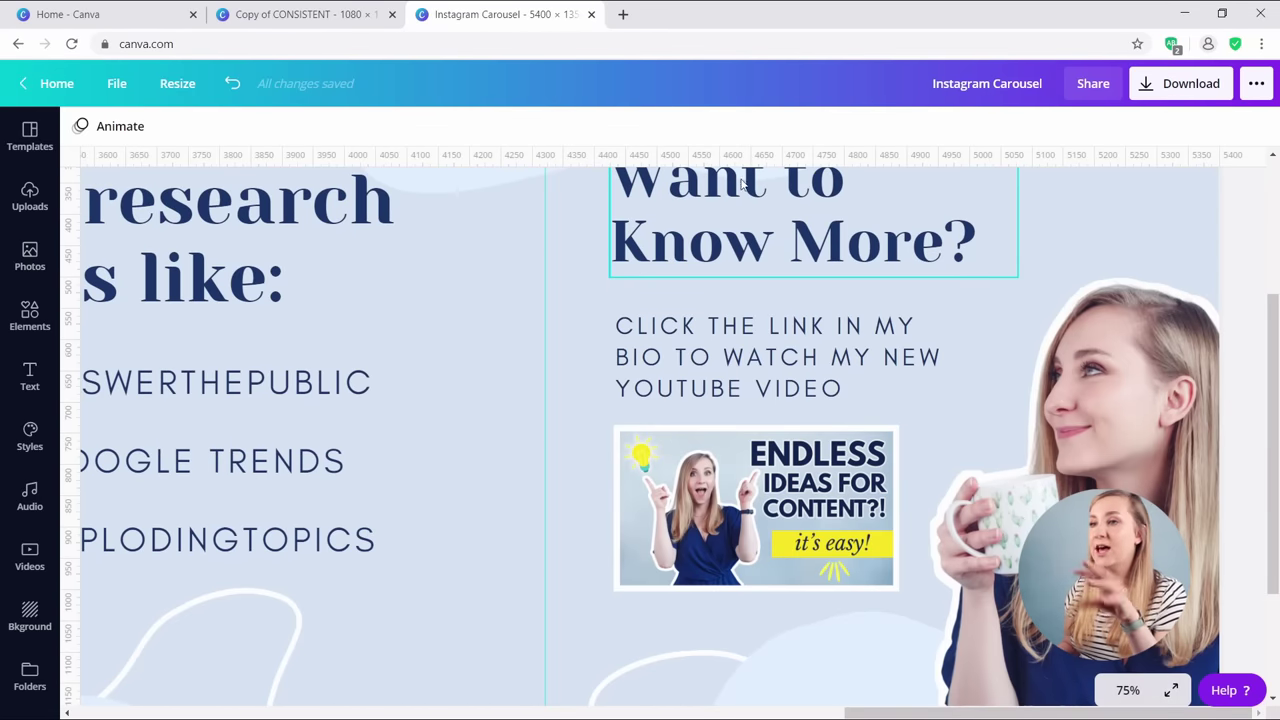
pyautogui.scroll(-1, 673, 220)
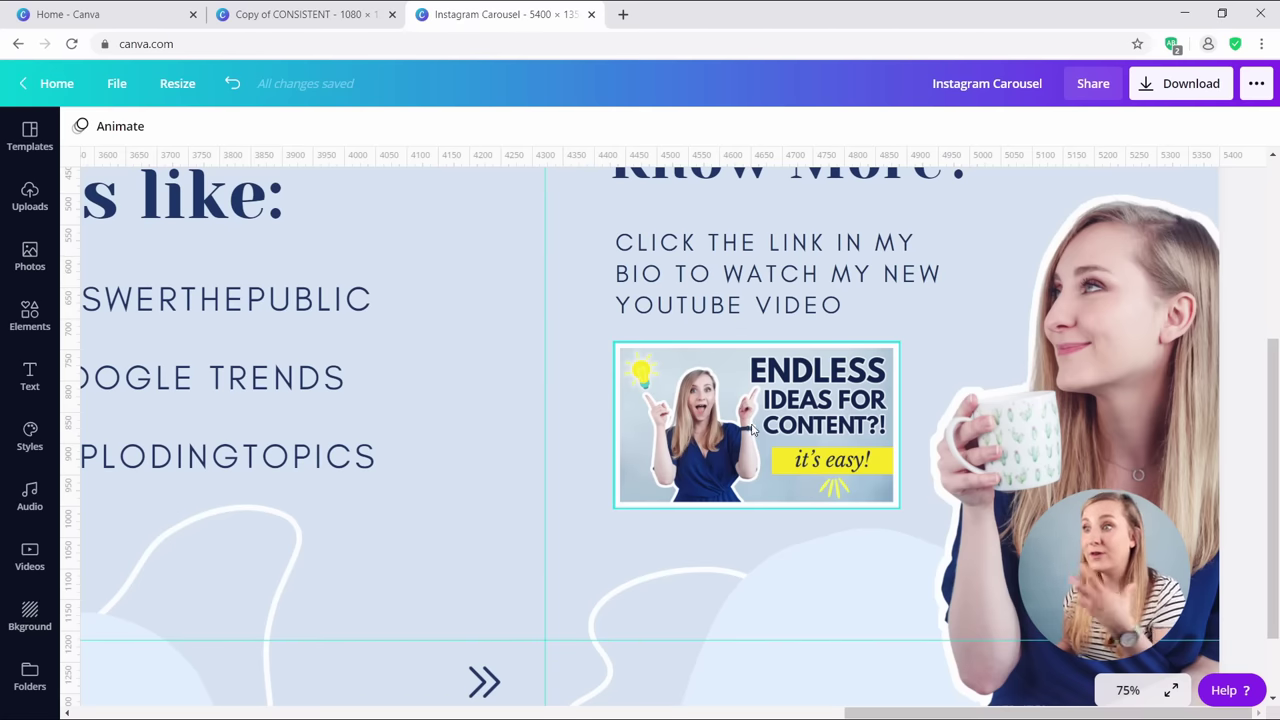
pyautogui.scroll(-1, 767, 414)
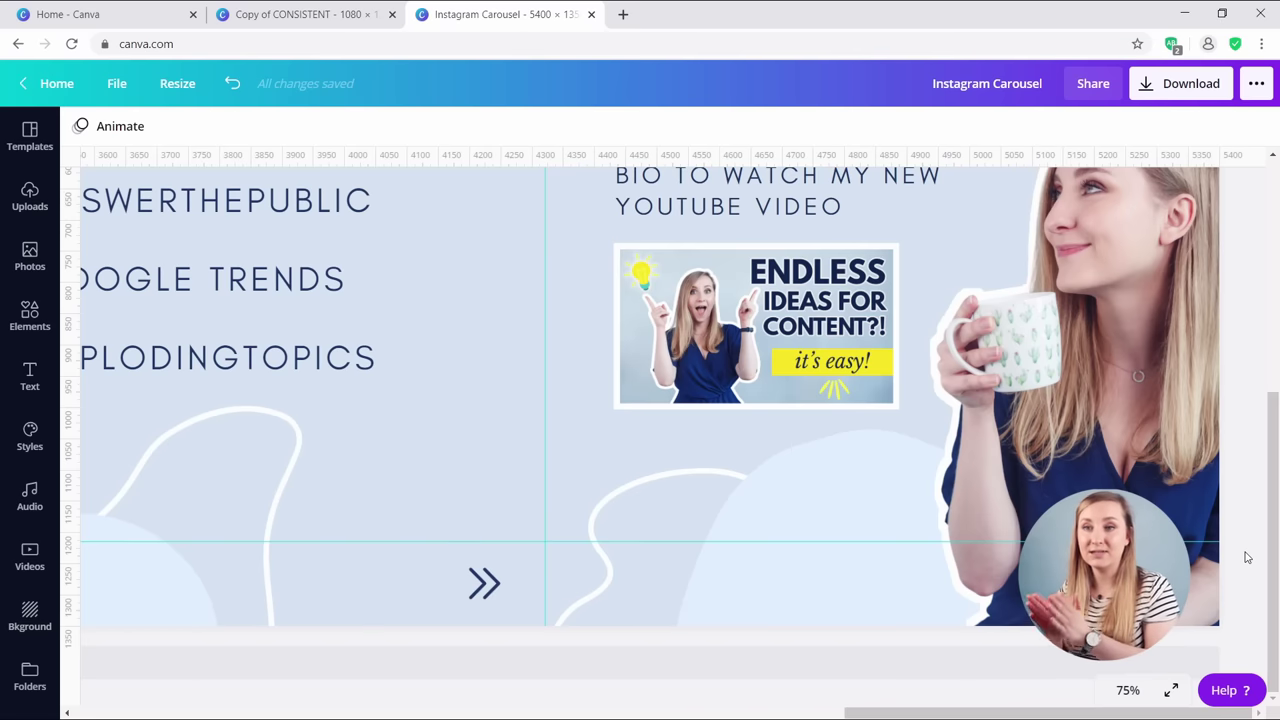
# Insert the uploaded Instagram post screenshot of the white shirt outfit and bring it to the front.
pyautogui.click(22, 205)
pyautogui.scroll(-3, 315, 412)
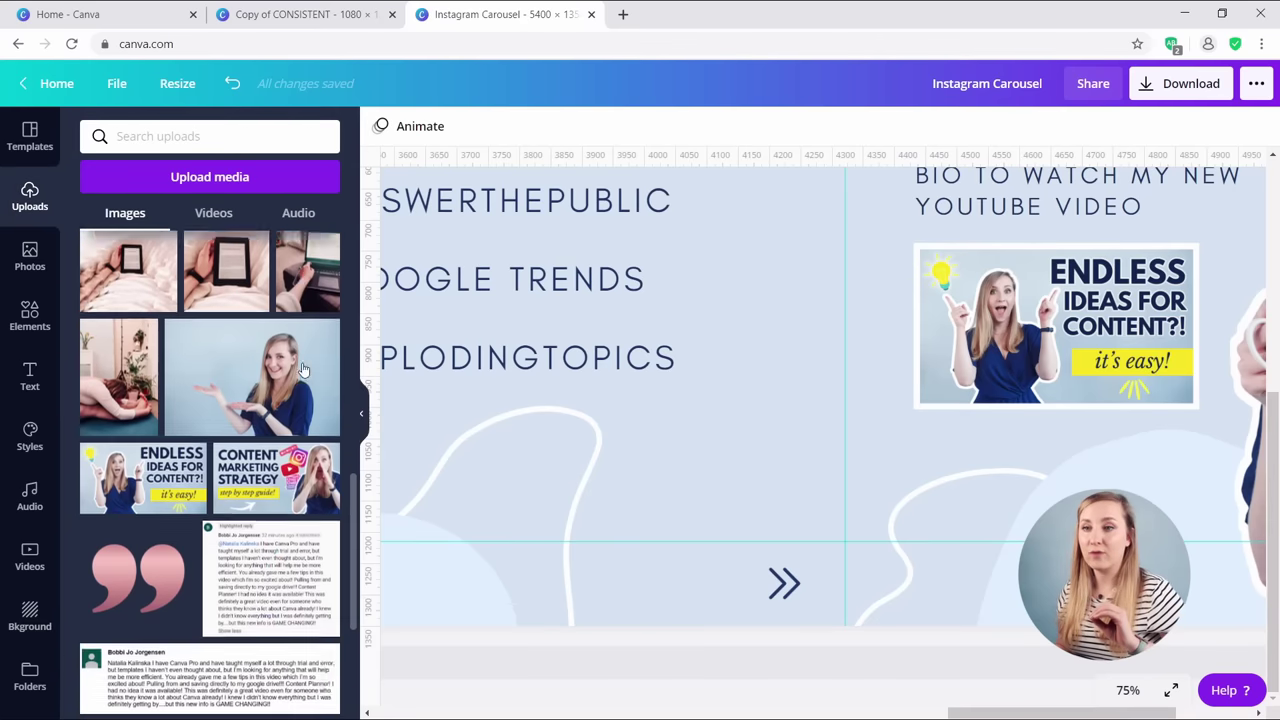
pyautogui.scroll(-4, 315, 412)
pyautogui.scroll(8, 293, 386)
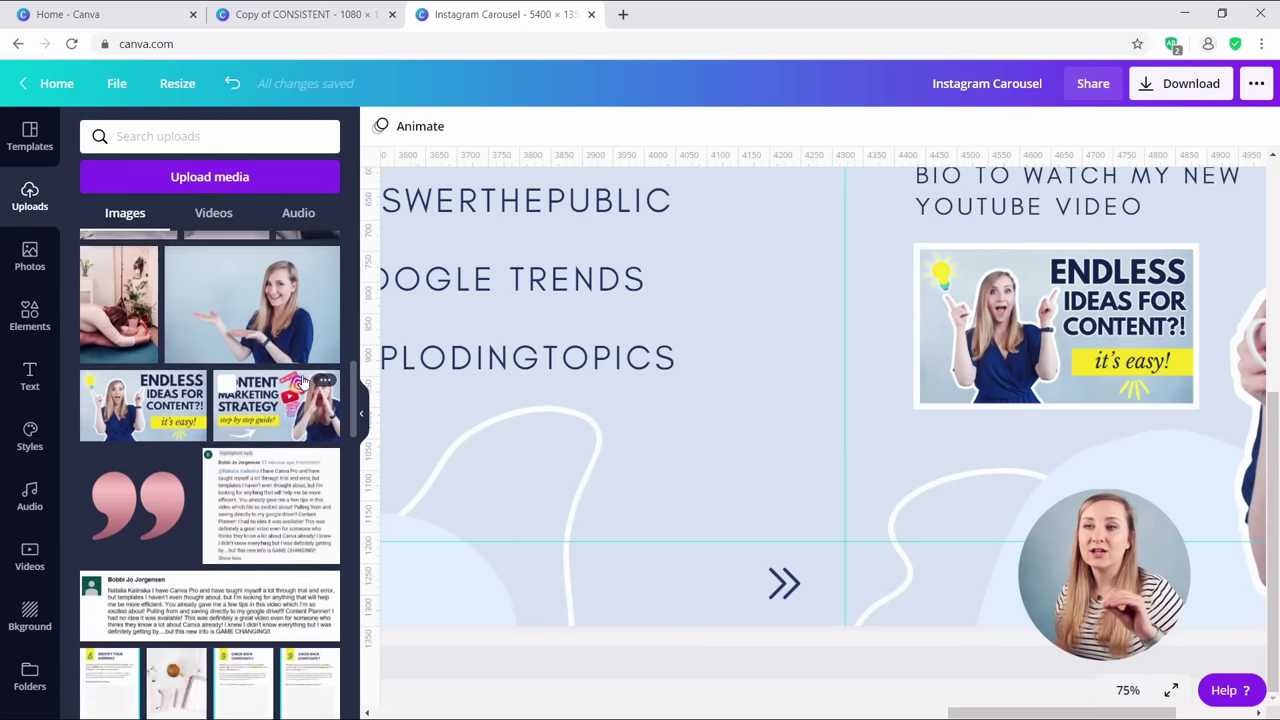
pyautogui.scroll(5, 293, 386)
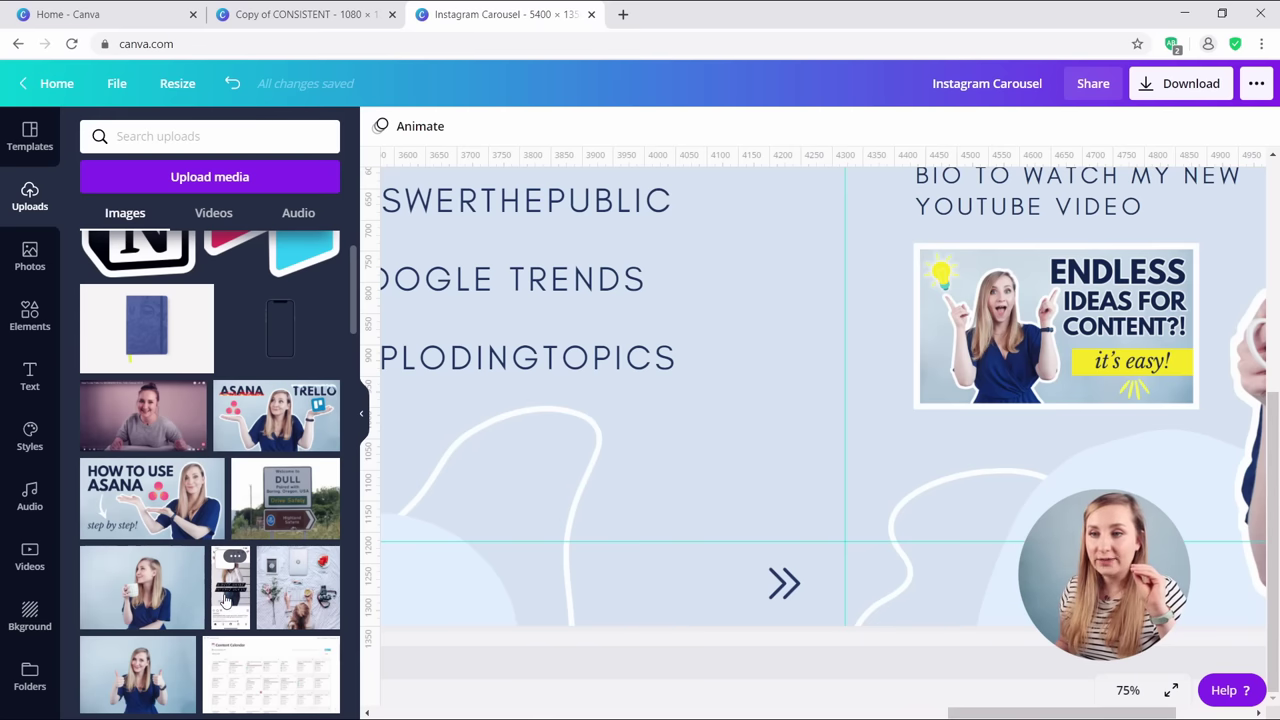
pyautogui.click(225, 598)
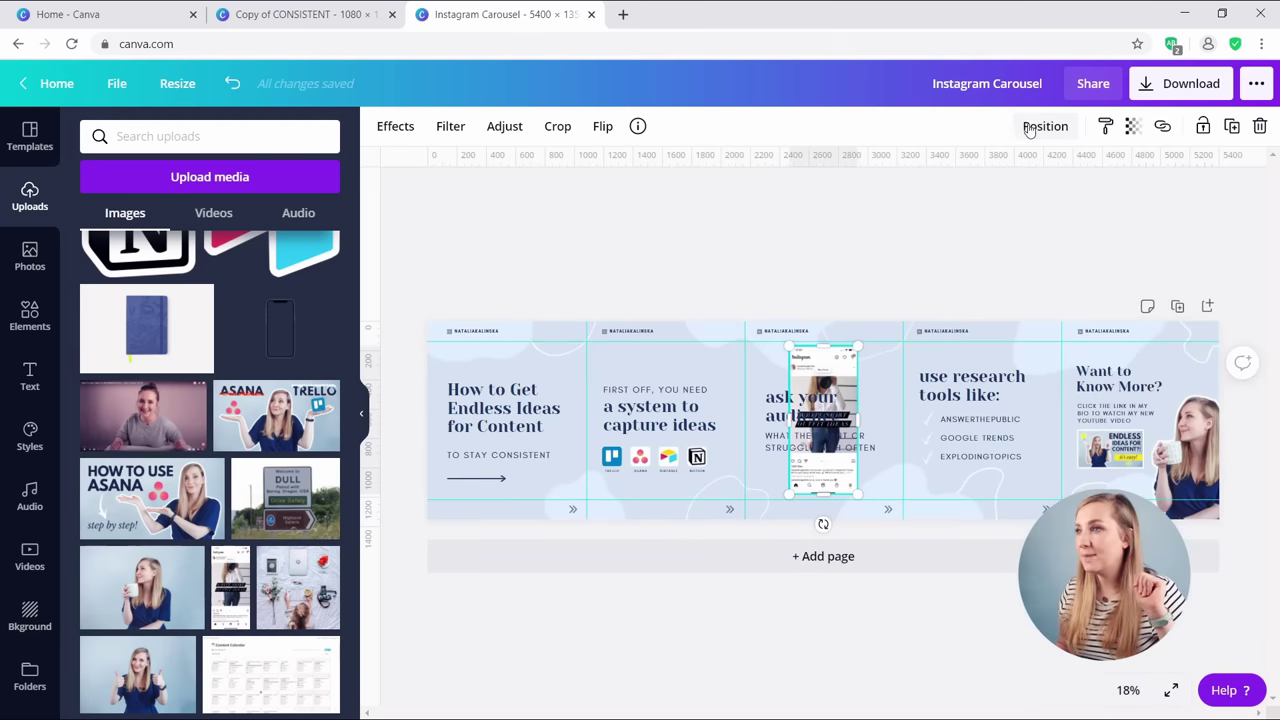
pyautogui.click(1045, 126)
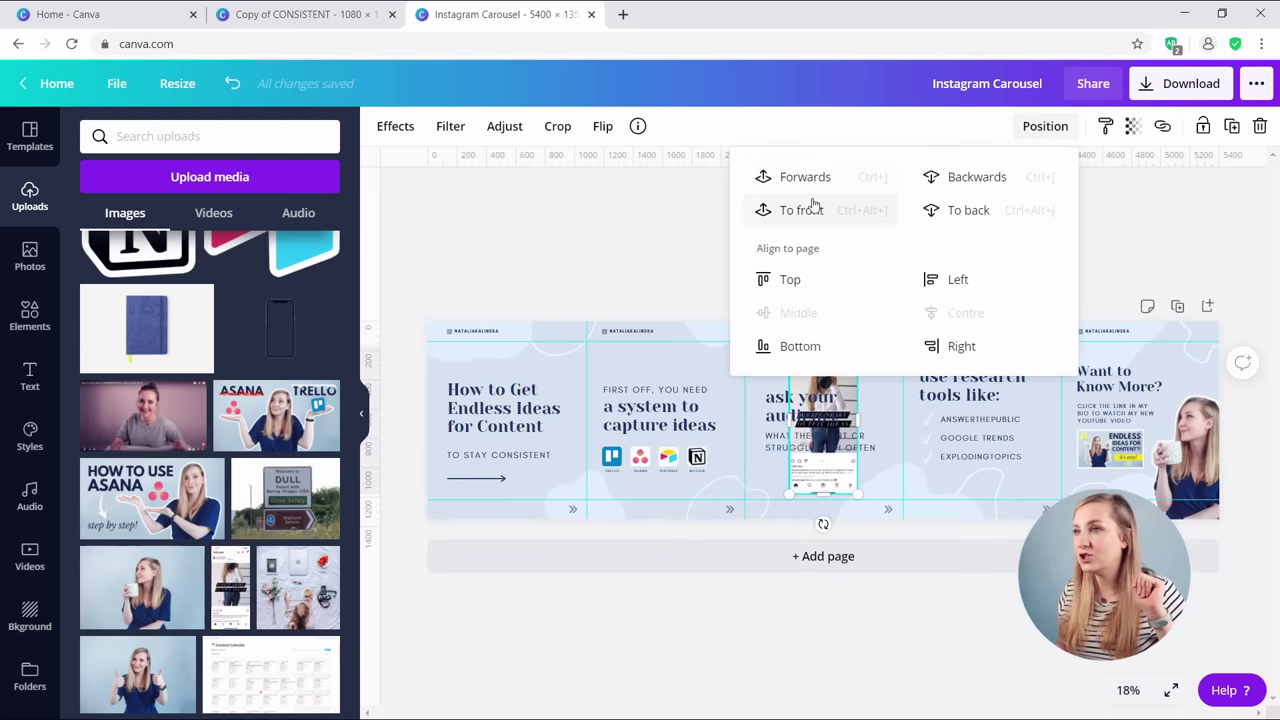
pyautogui.click(814, 209)
# Move the post screenshot onto the fifth slide, enlarge it to the slide's full width and shift it upwards from 4320 px across.
pyautogui.moveTo(820, 450); pyautogui.dragTo(1093, 486)
pyautogui.moveTo(1134, 408); pyautogui.dragTo(1225, 214)
pyautogui.moveTo(1175, 322); pyautogui.dragTo(1177, 400)
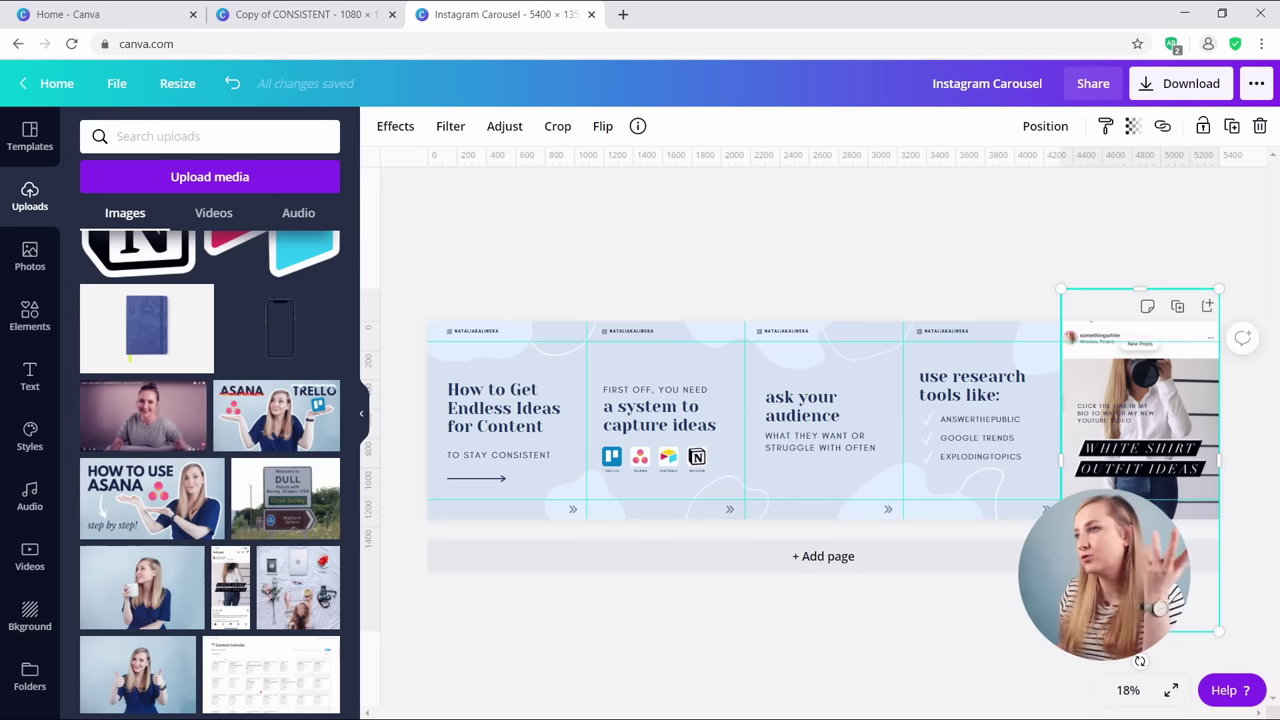
pyautogui.moveTo(1140, 420); pyautogui.dragTo(1140, 361)
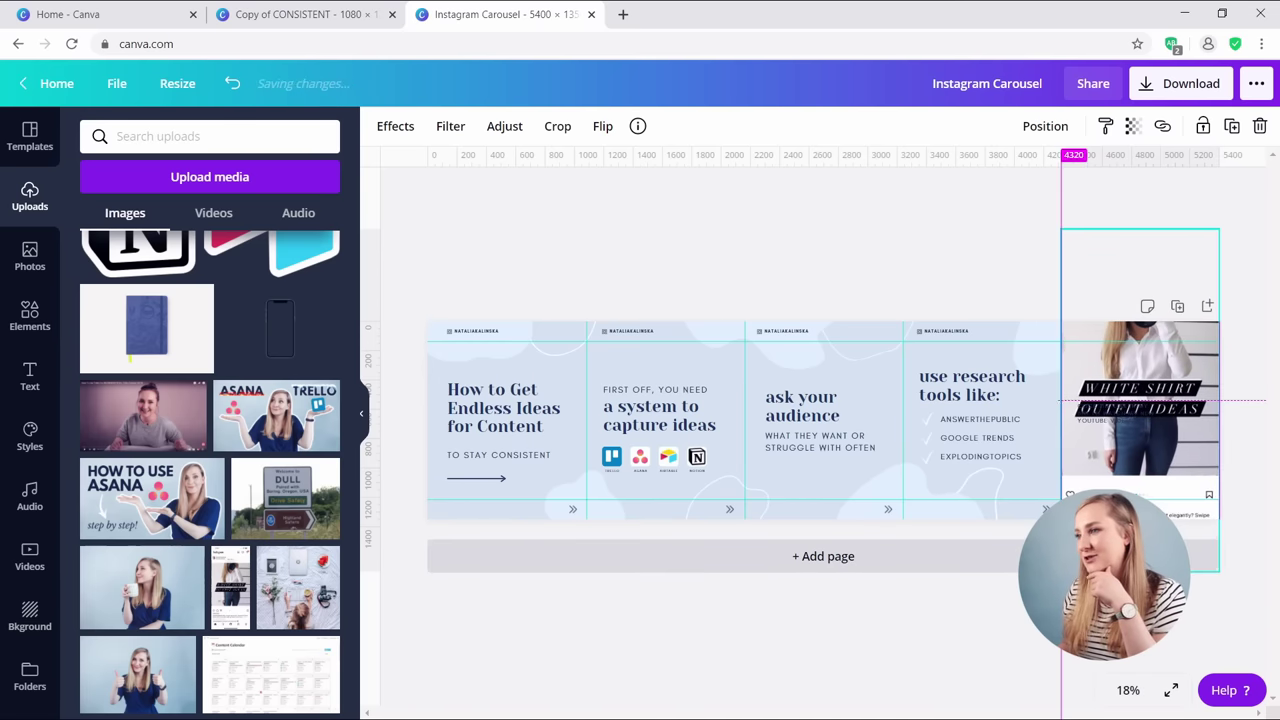
pyautogui.click(1128, 691)
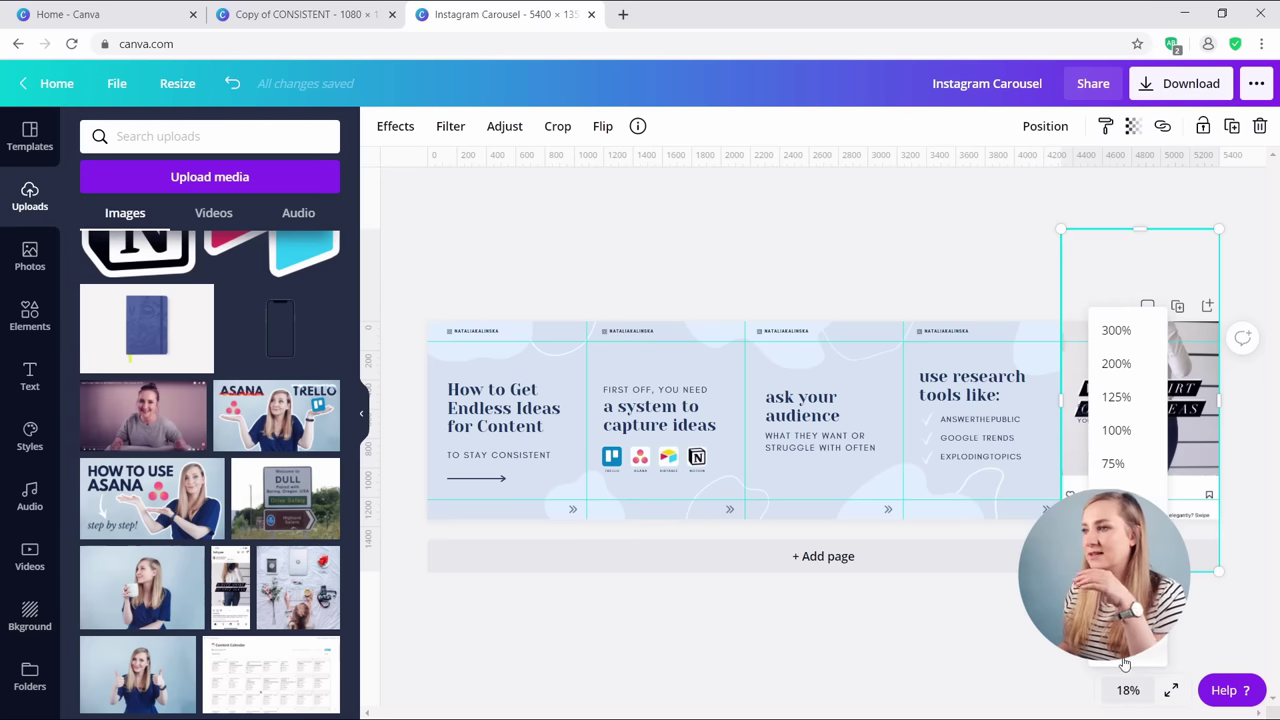
pyautogui.click(1259, 461)
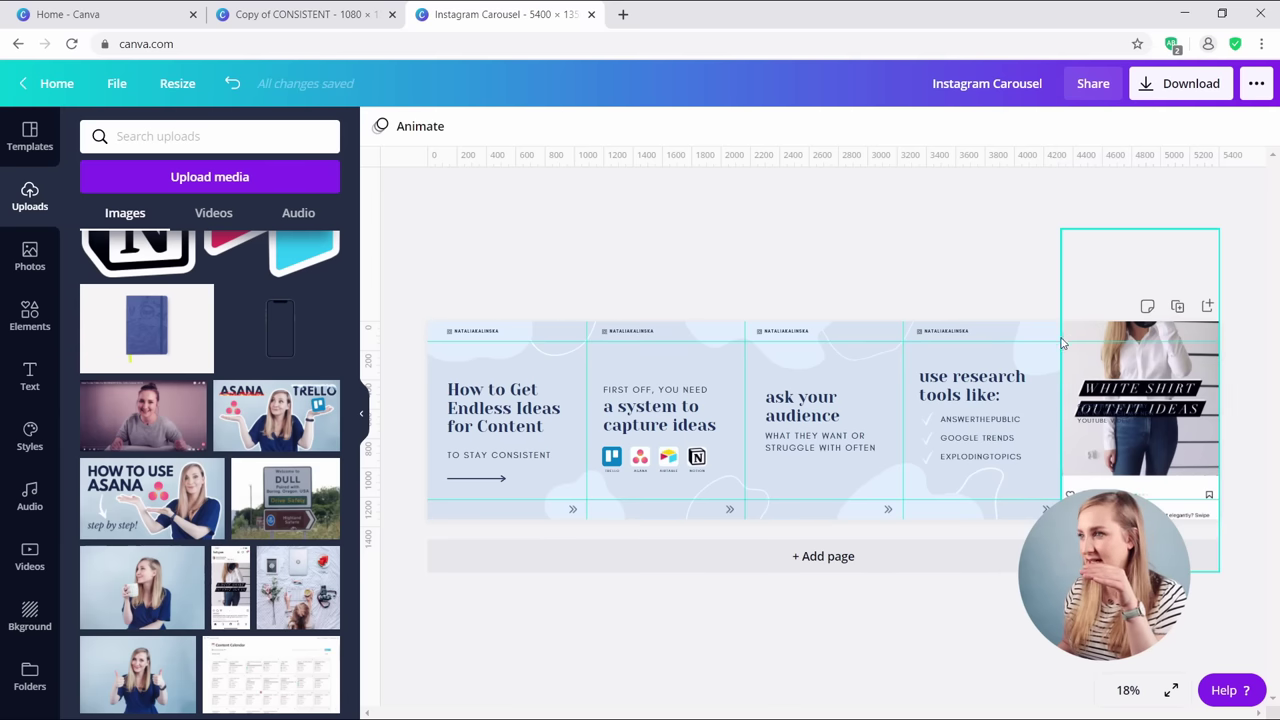
# Search the elements for "heart" to match the like icon in the post screenshot on the fifth slide.
pyautogui.click(1128, 691)
pyautogui.click(1114, 463)
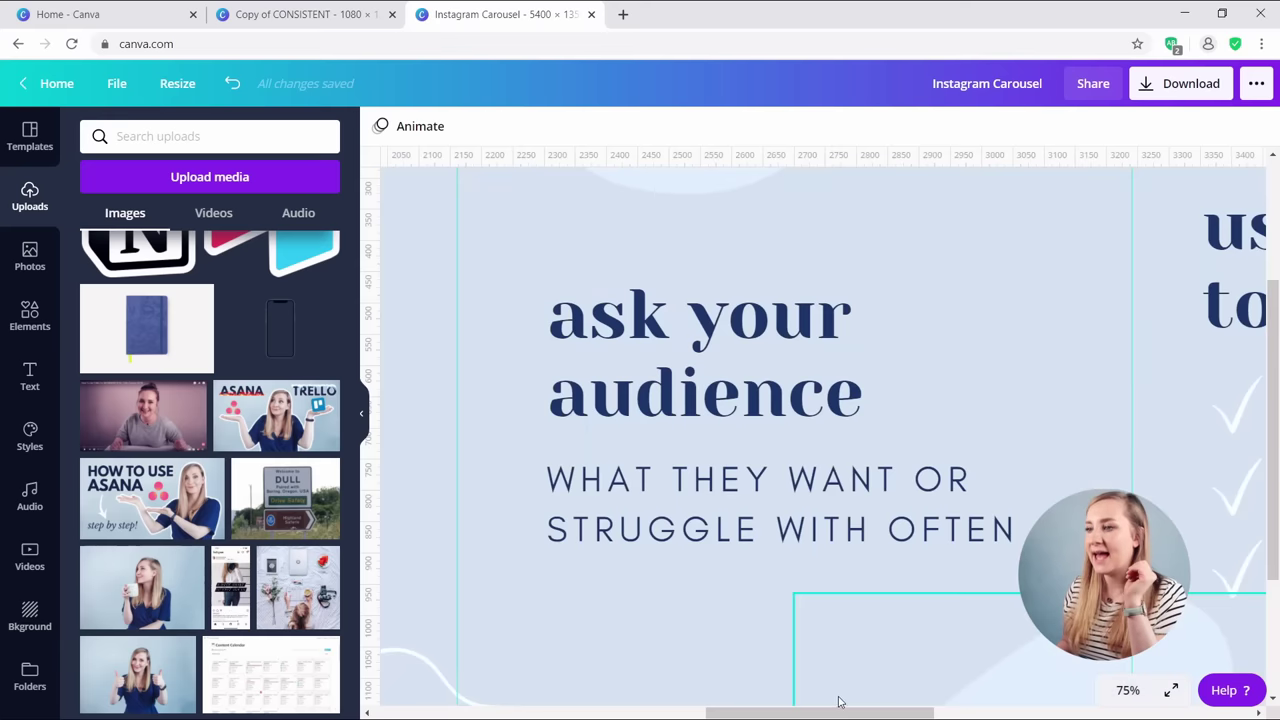
pyautogui.moveTo(876, 711); pyautogui.dragTo(1156, 711)
pyautogui.scroll(-5, 938, 551)
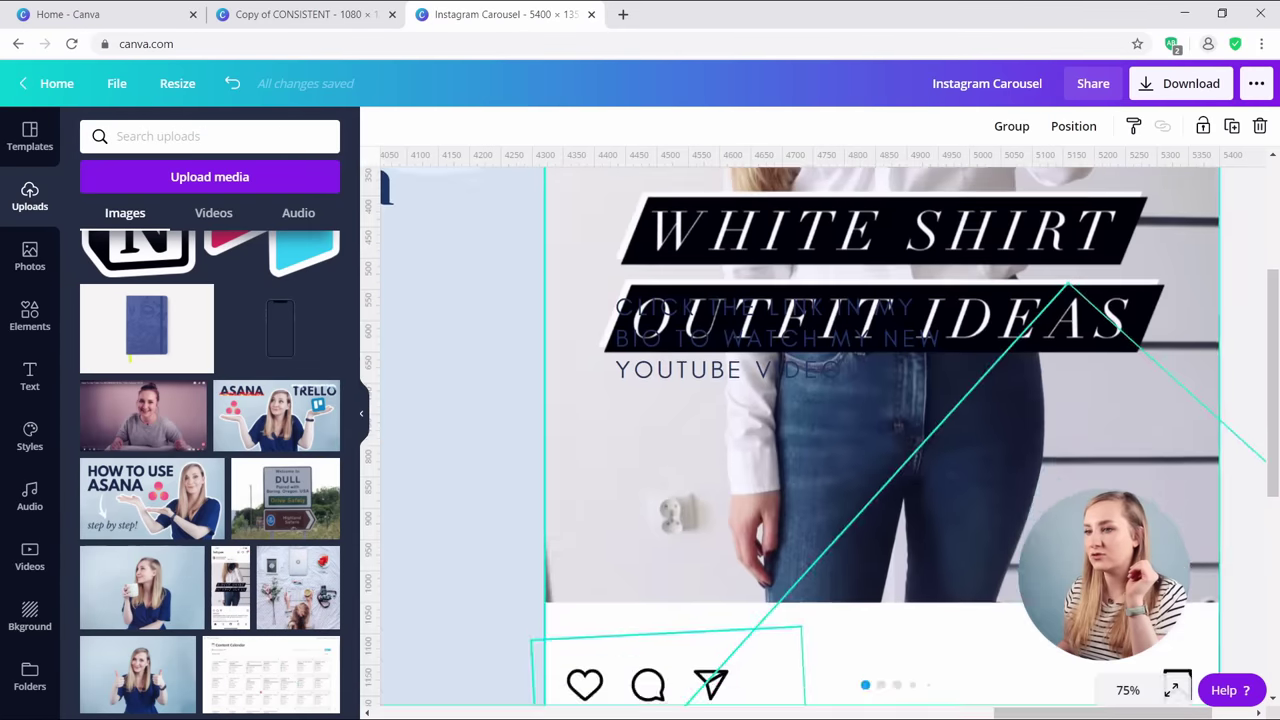
pyautogui.scroll(4, 910, 606)
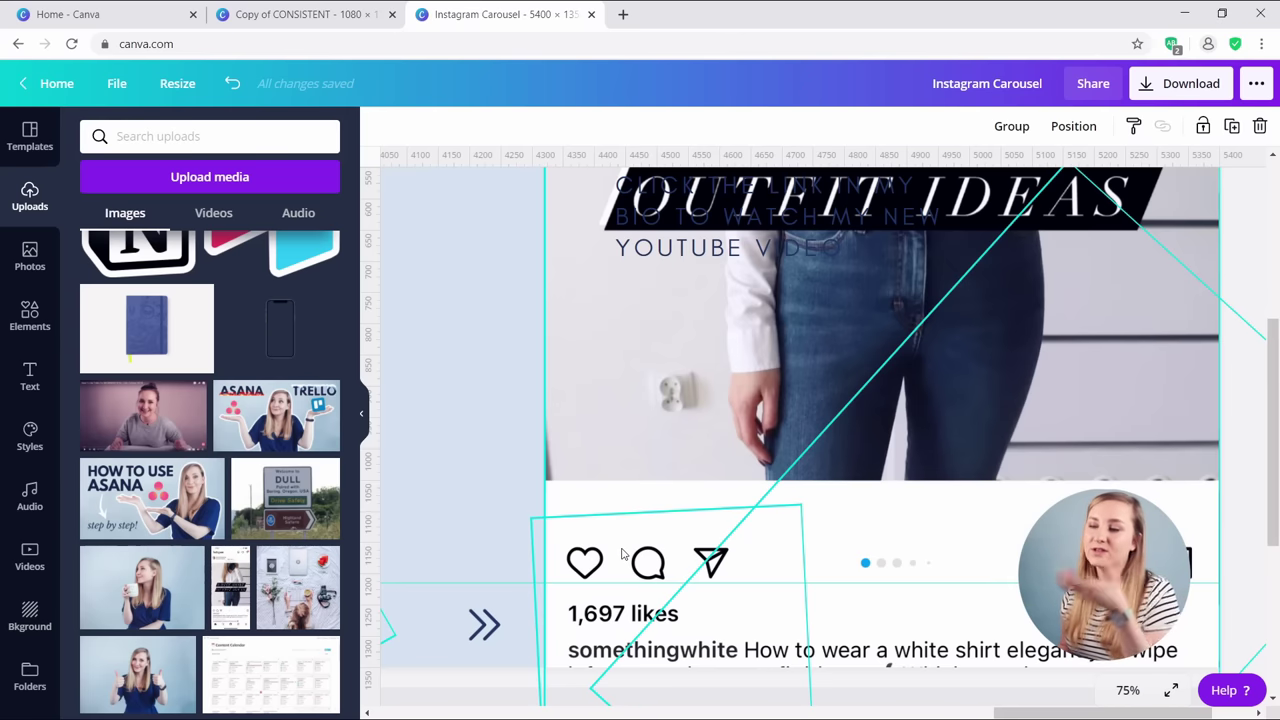
pyautogui.click(22, 335)
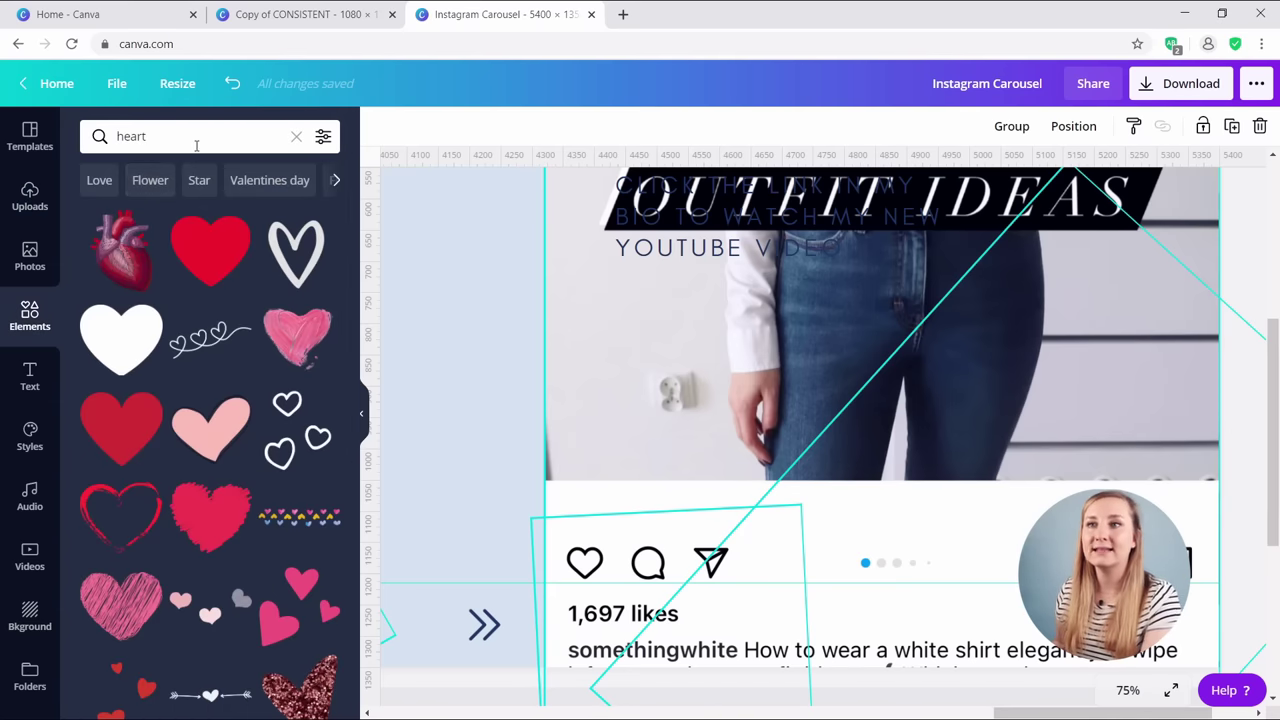
pyautogui.click(191, 143)
pyautogui.write('heart')
pyautogui.press('Return')
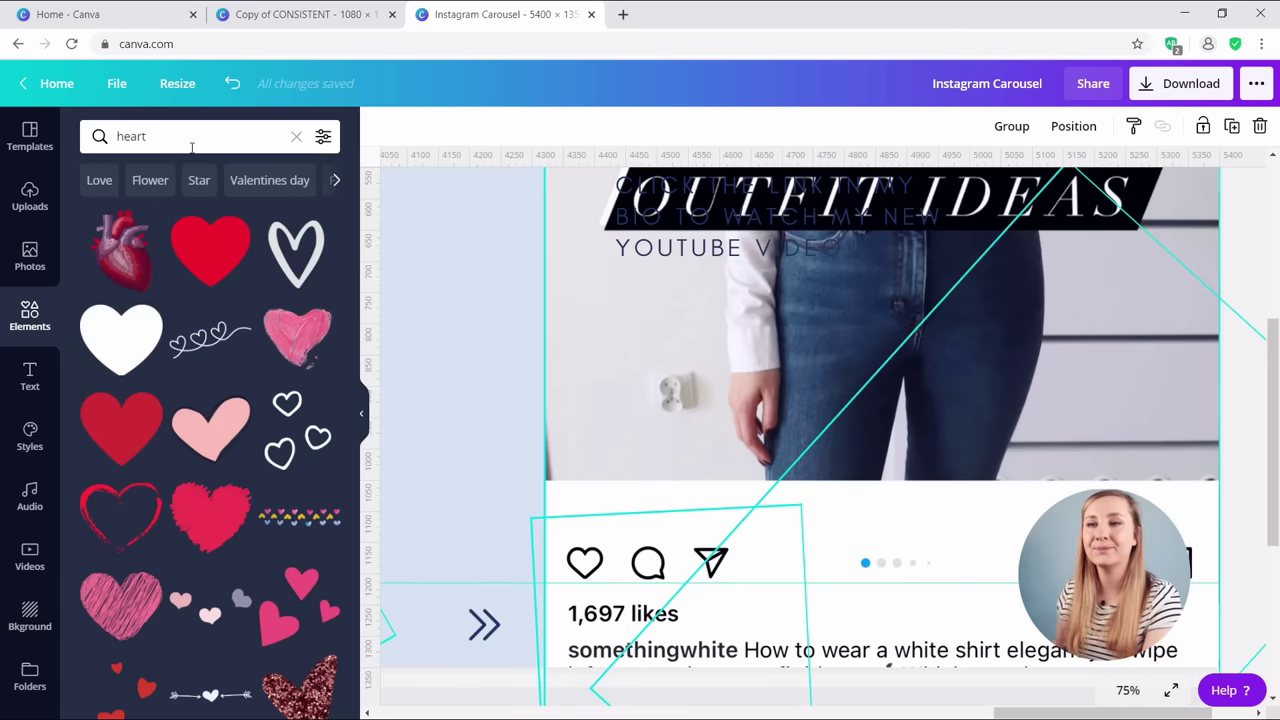
# Insert the white outlined heart, bring it to the front and place it, reduced in size, over the screenshot's like icon.
pyautogui.scroll(-3, 287, 342)
pyautogui.scroll(-2, 287, 342)
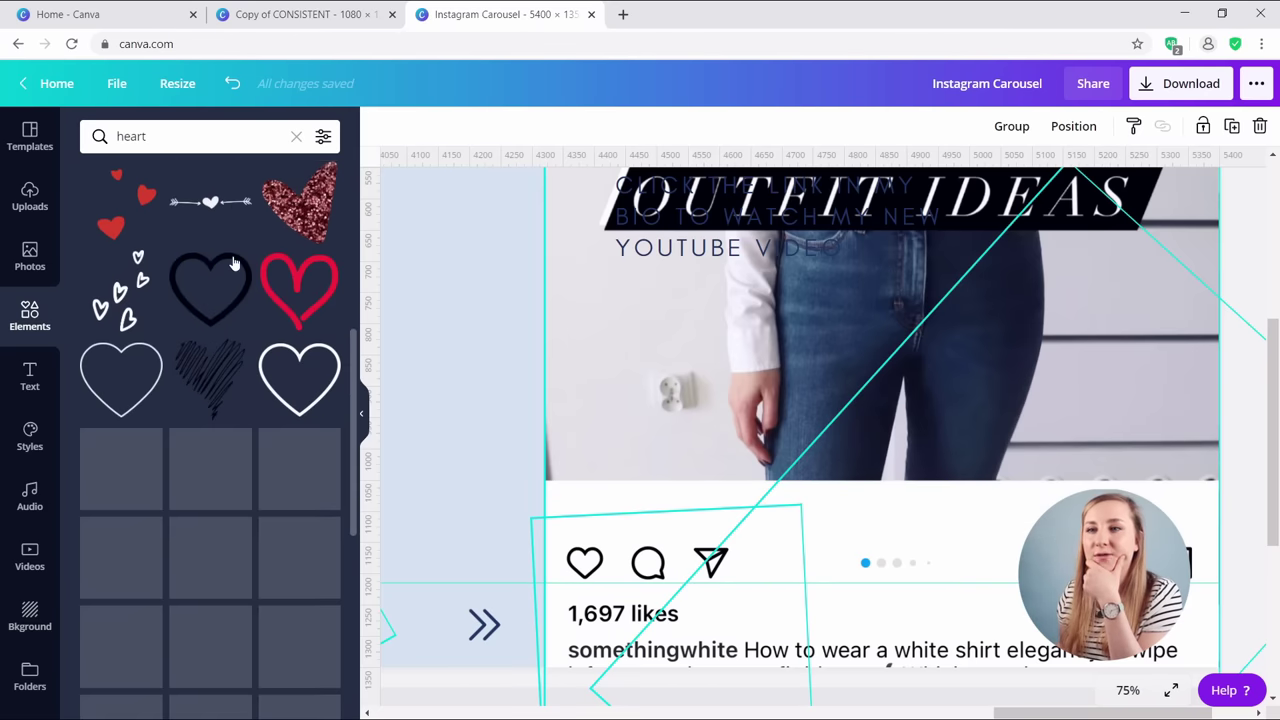
pyautogui.click(297, 376)
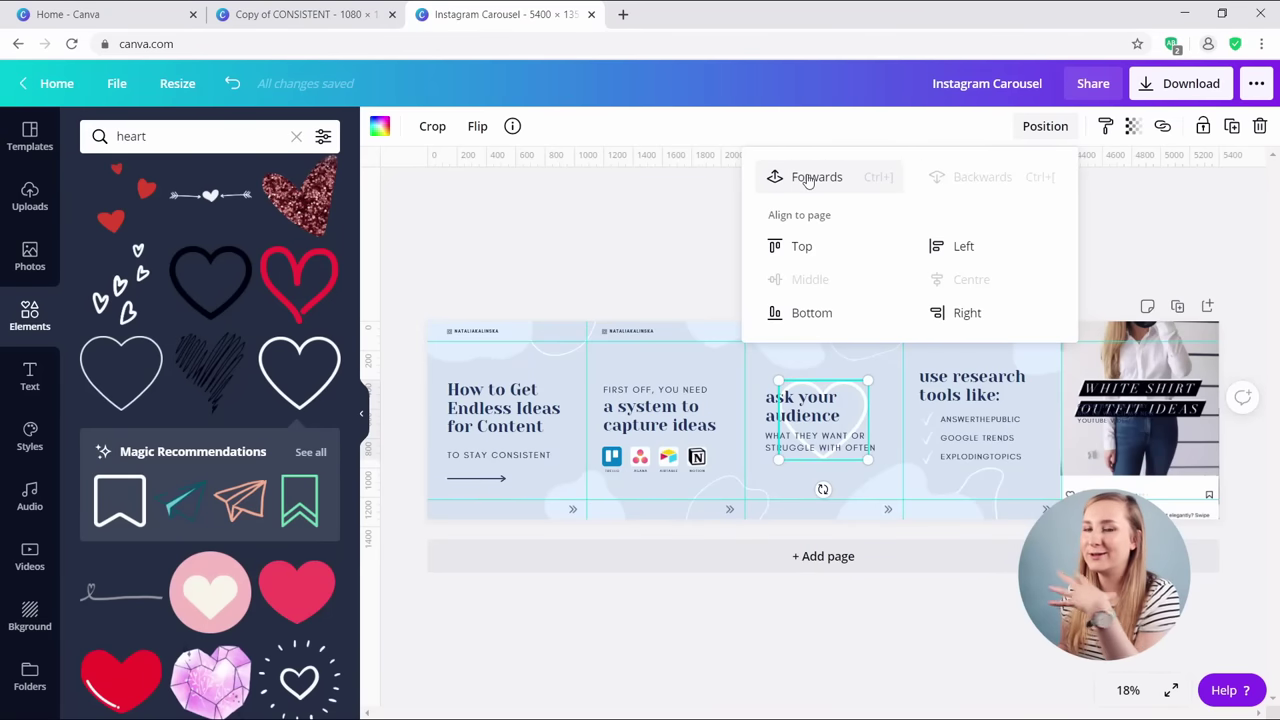
pyautogui.click(808, 178)
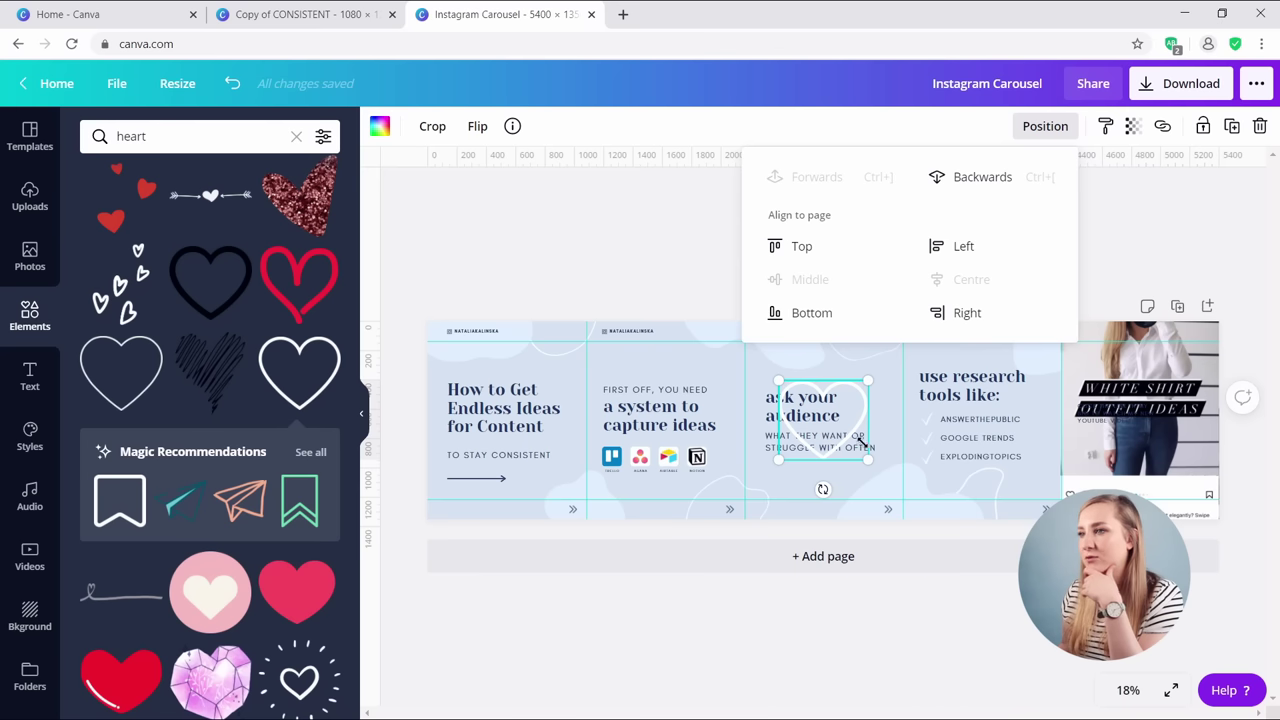
pyautogui.moveTo(848, 402); pyautogui.dragTo(1074, 470)
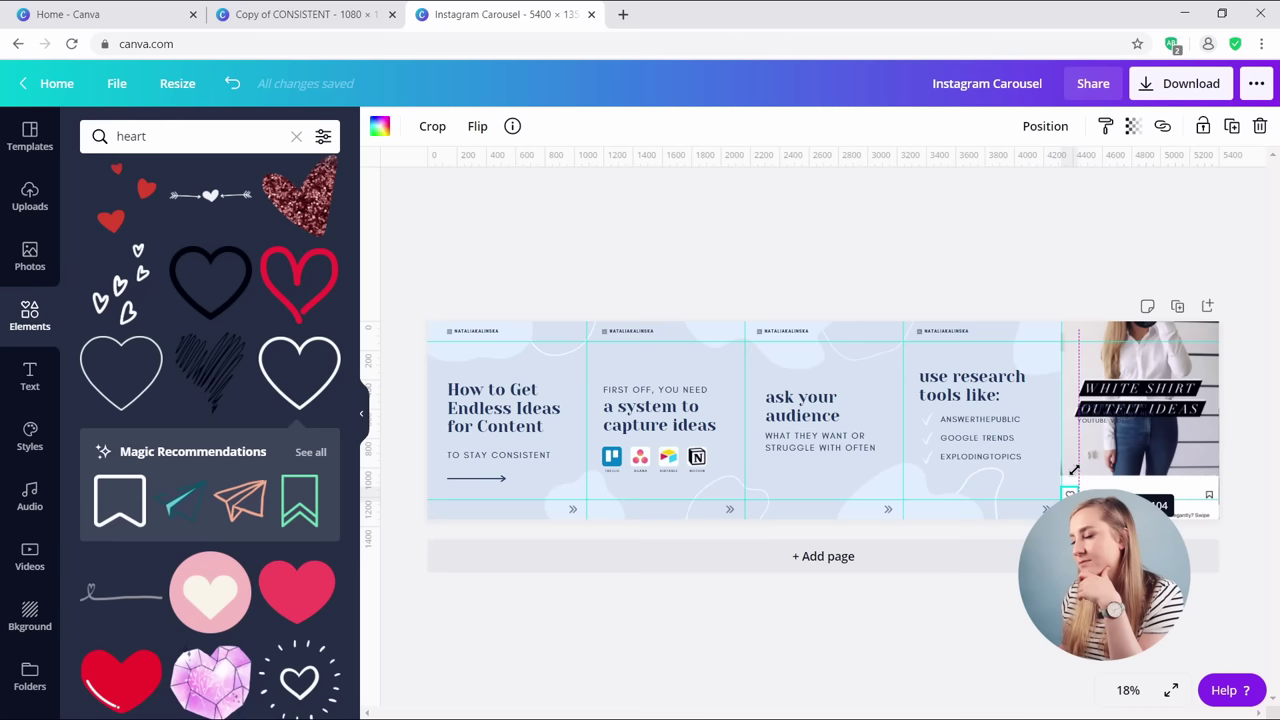
# Recolour the heart outline to the document's dark blue.
pyautogui.click(379, 126)
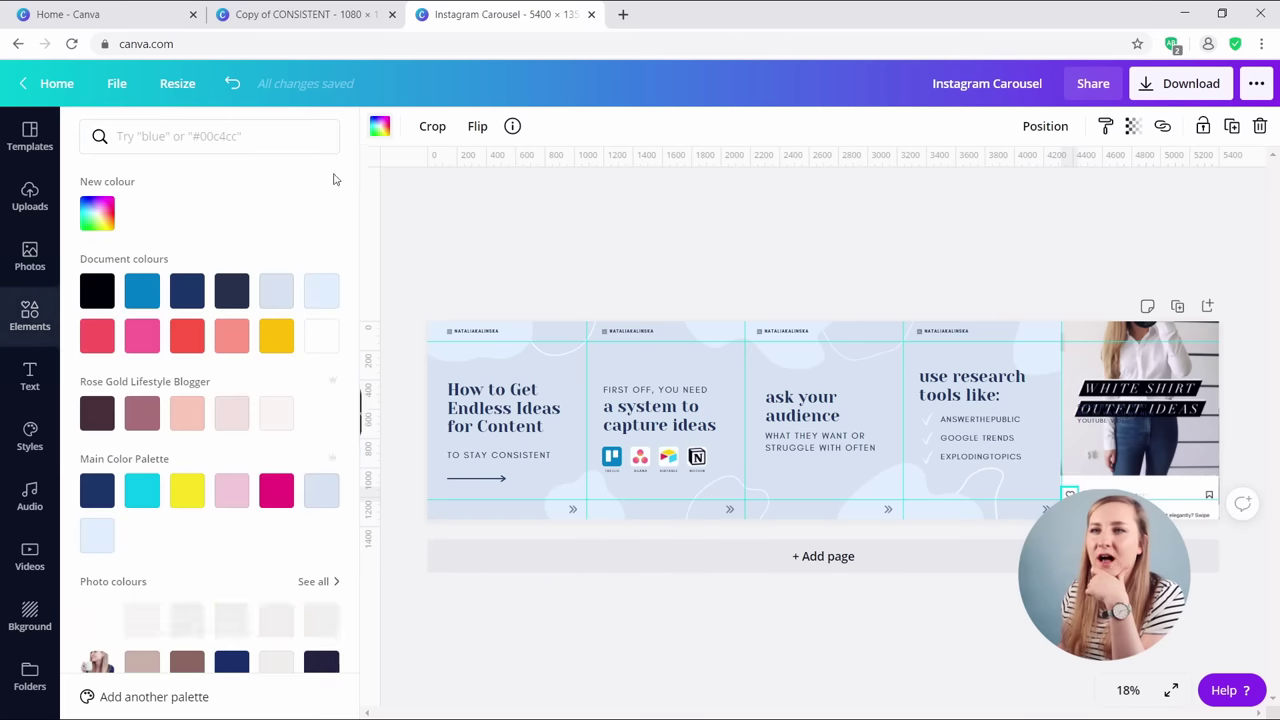
pyautogui.click(192, 291)
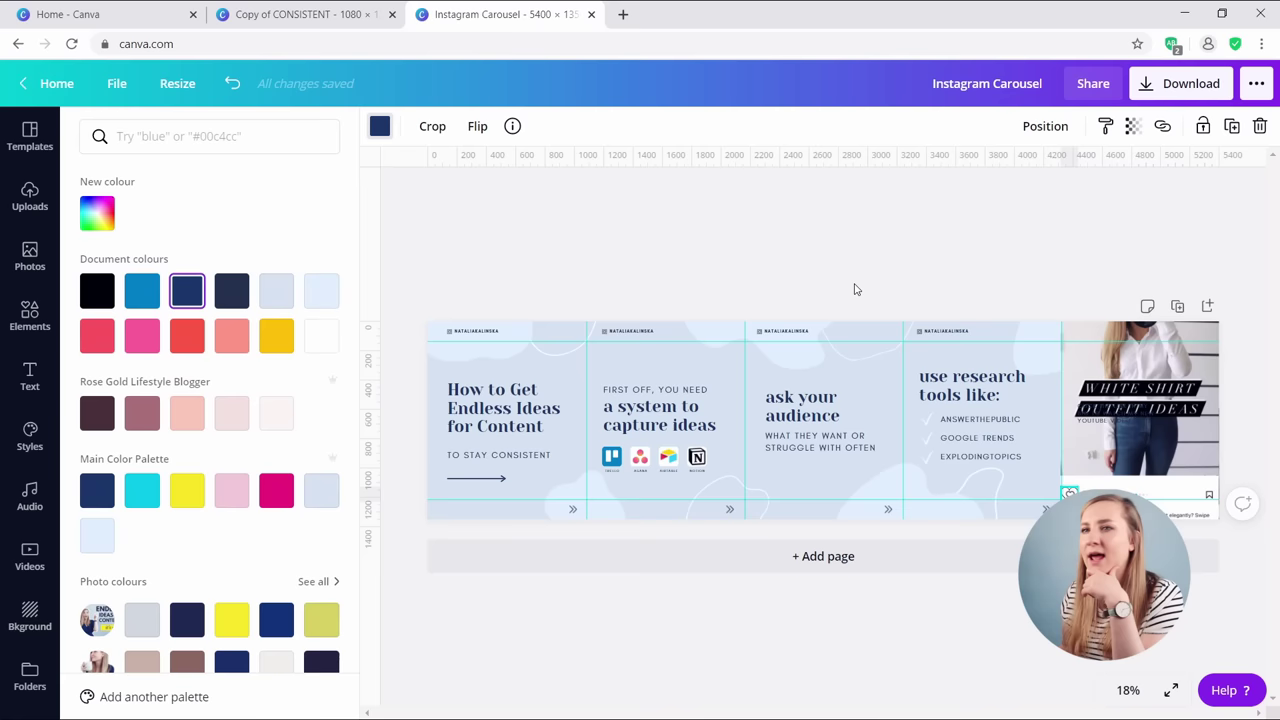
pyautogui.click(785, 268)
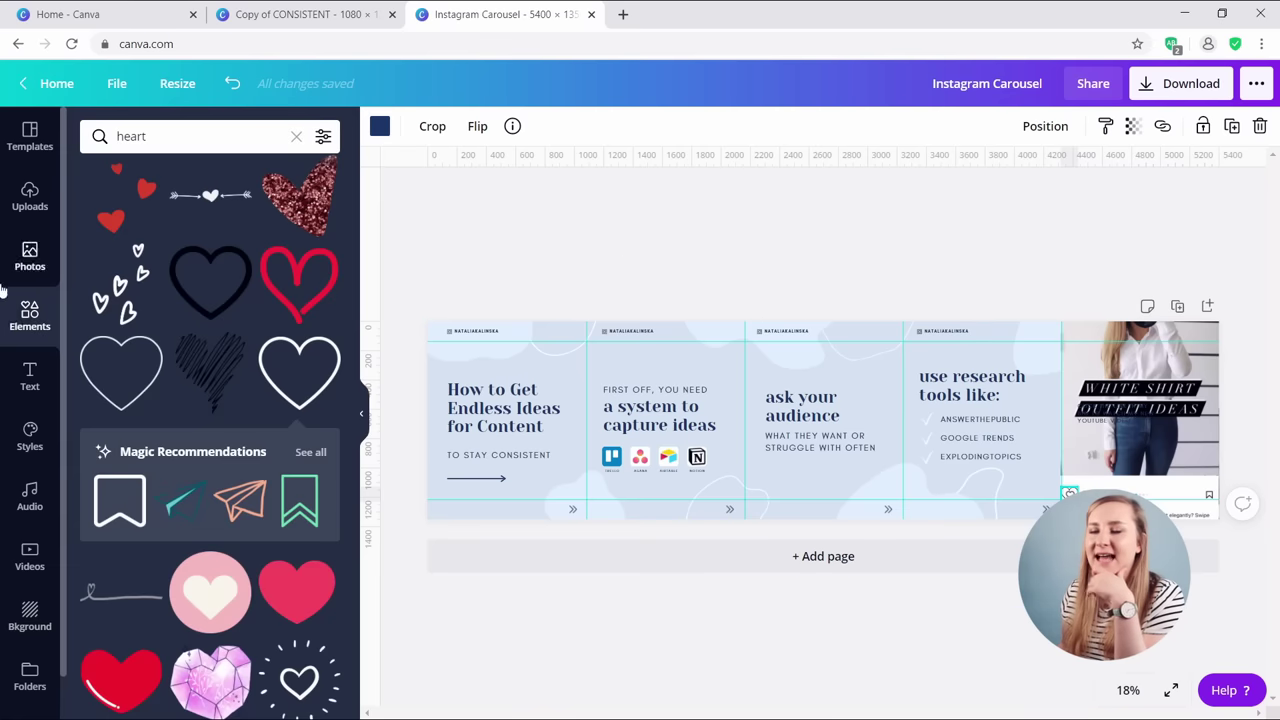
# Insert the recommended bookmark outline, recolour it to dark blue #1f375c and move it onto the fifth slide.
pyautogui.click(120, 500)
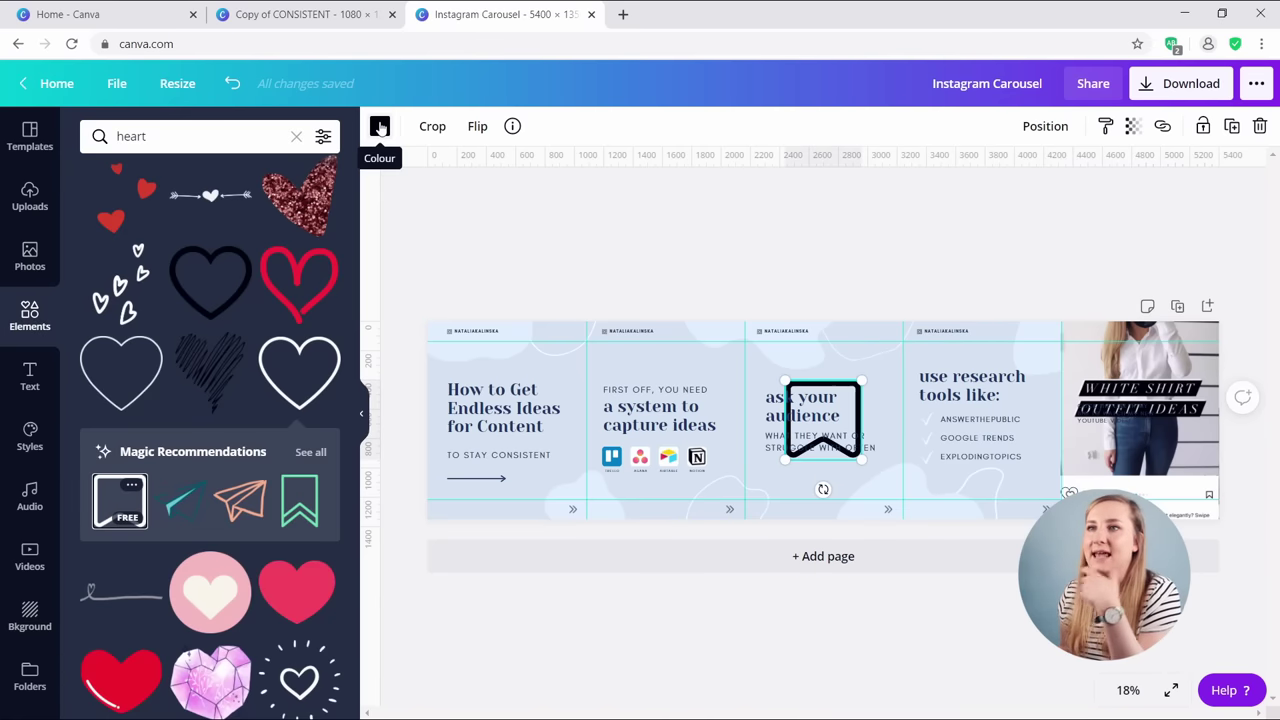
pyautogui.click(380, 127)
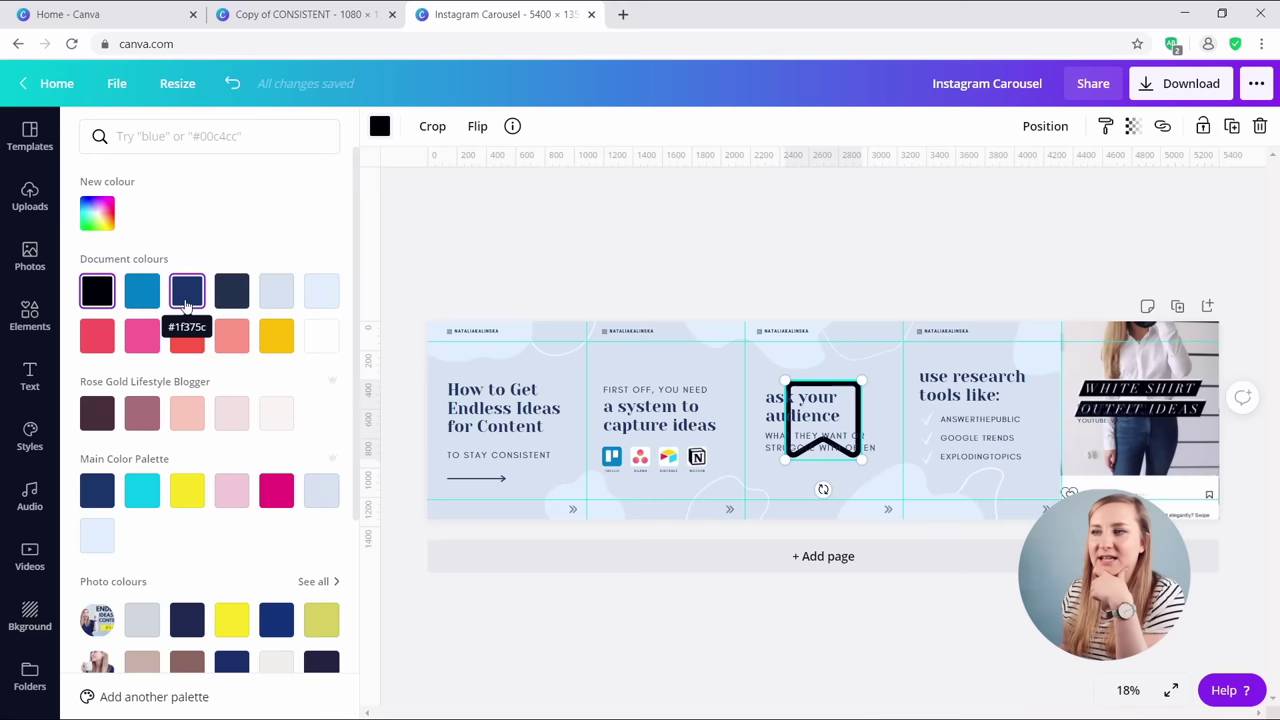
pyautogui.click(186, 302)
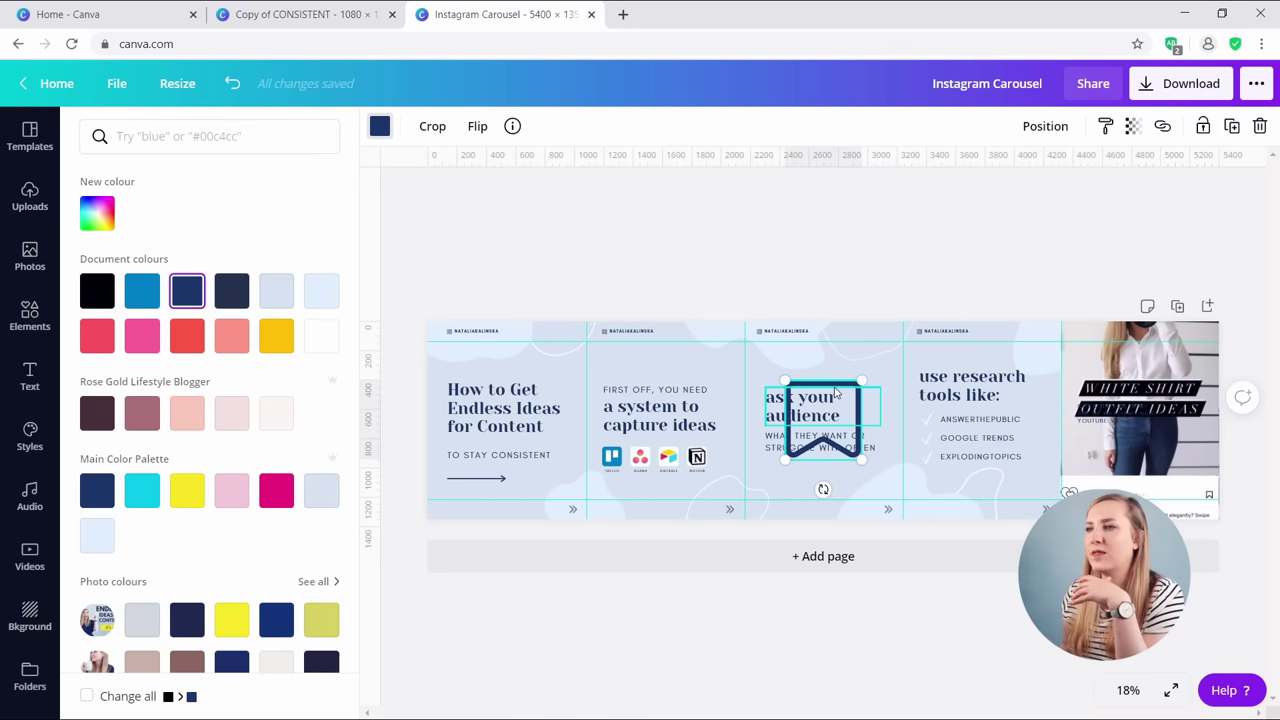
pyautogui.moveTo(837, 392); pyautogui.dragTo(1183, 428)
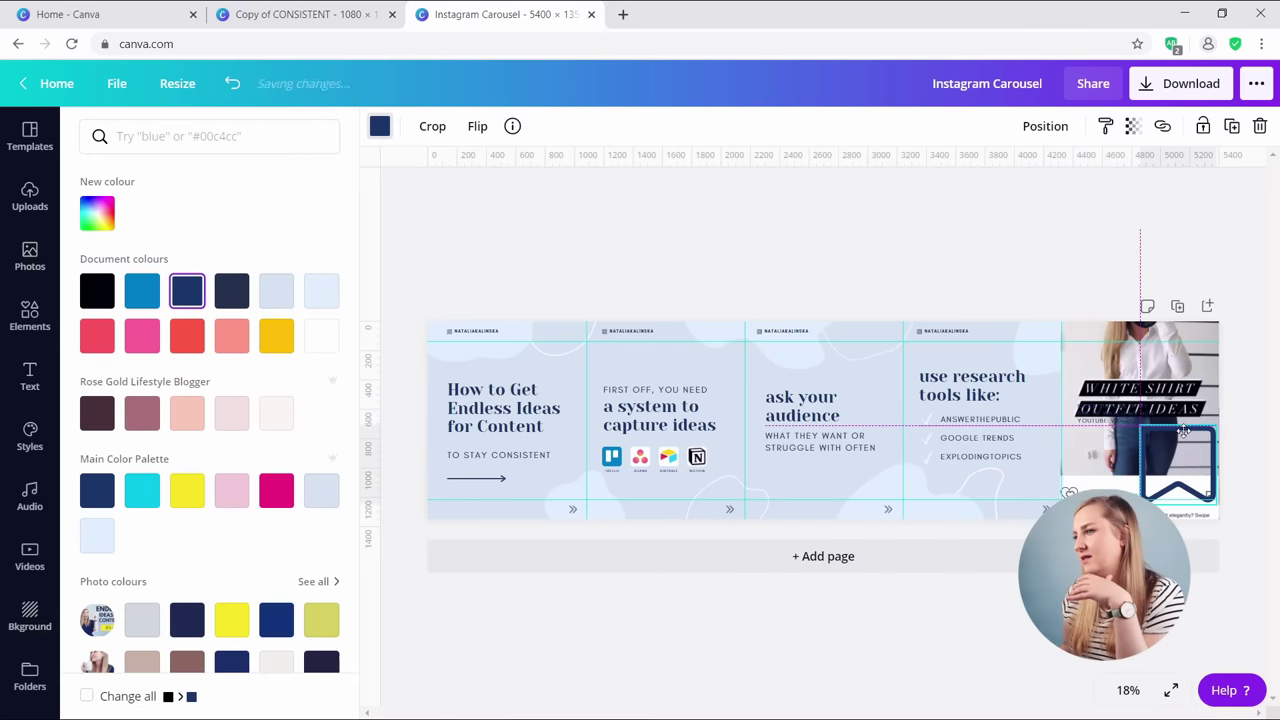
# Shrink the bookmark outline and align it with the save icon in the post screenshot.
pyautogui.click(1128, 690)
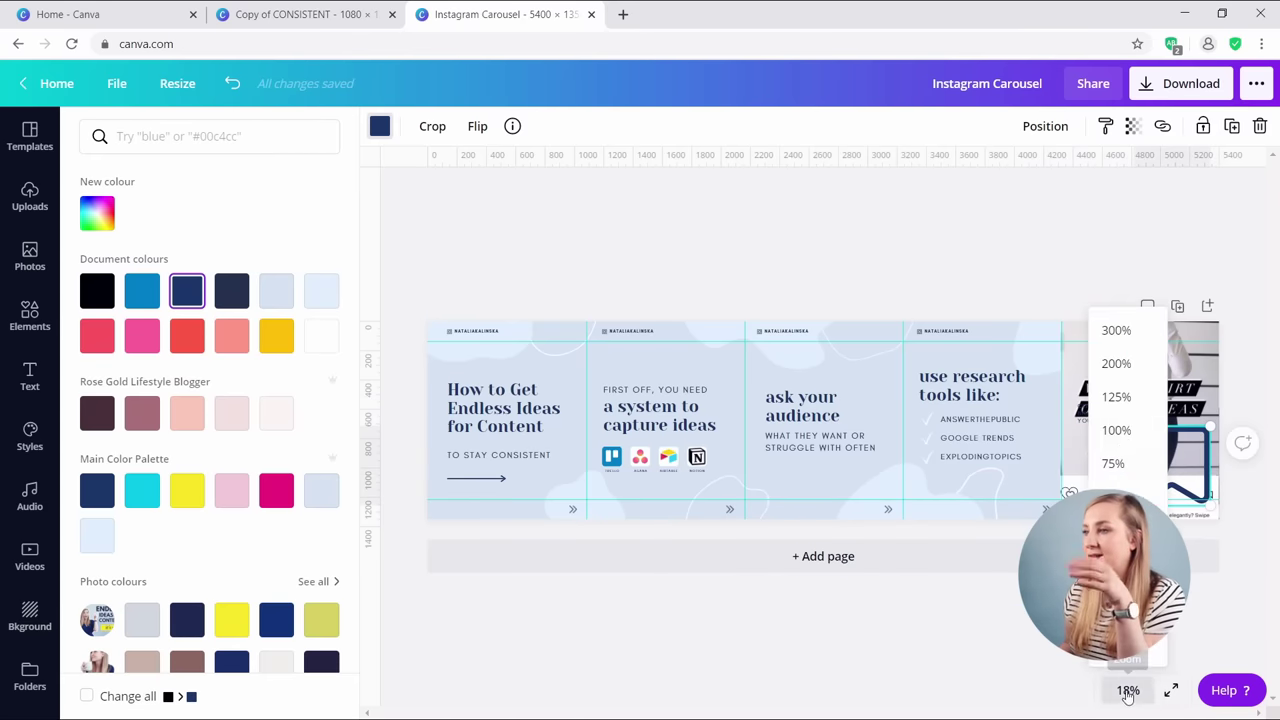
pyautogui.click(1115, 497)
pyautogui.moveTo(889, 712); pyautogui.dragTo(1154, 712)
pyautogui.click(1016, 425)
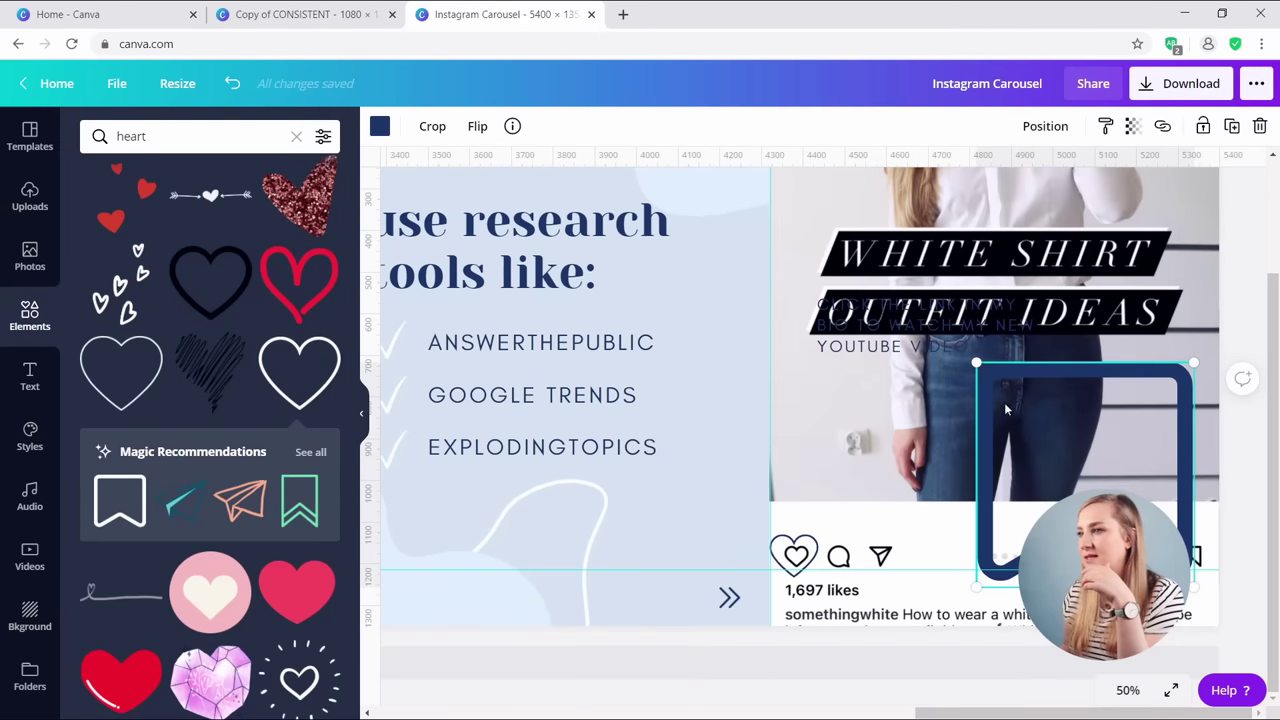
pyautogui.moveTo(976, 362); pyautogui.dragTo(1200, 570)
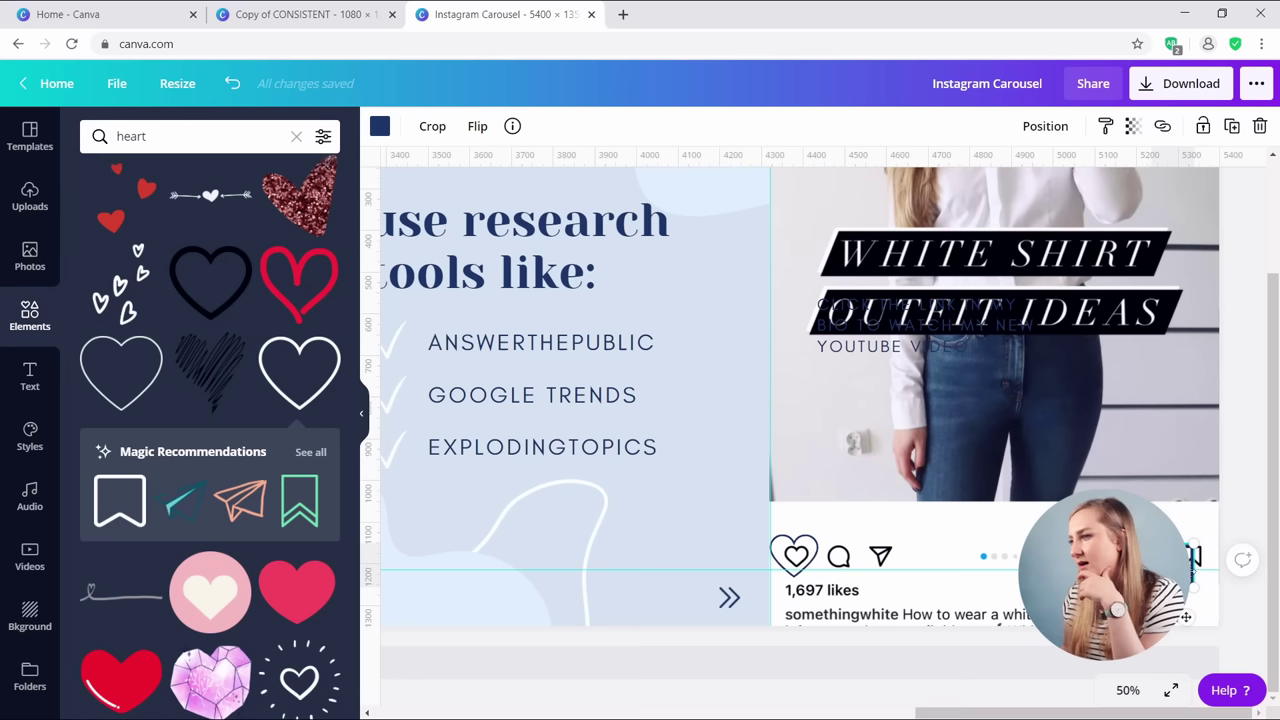
pyautogui.moveTo(1185, 617); pyautogui.dragTo(1208, 595)
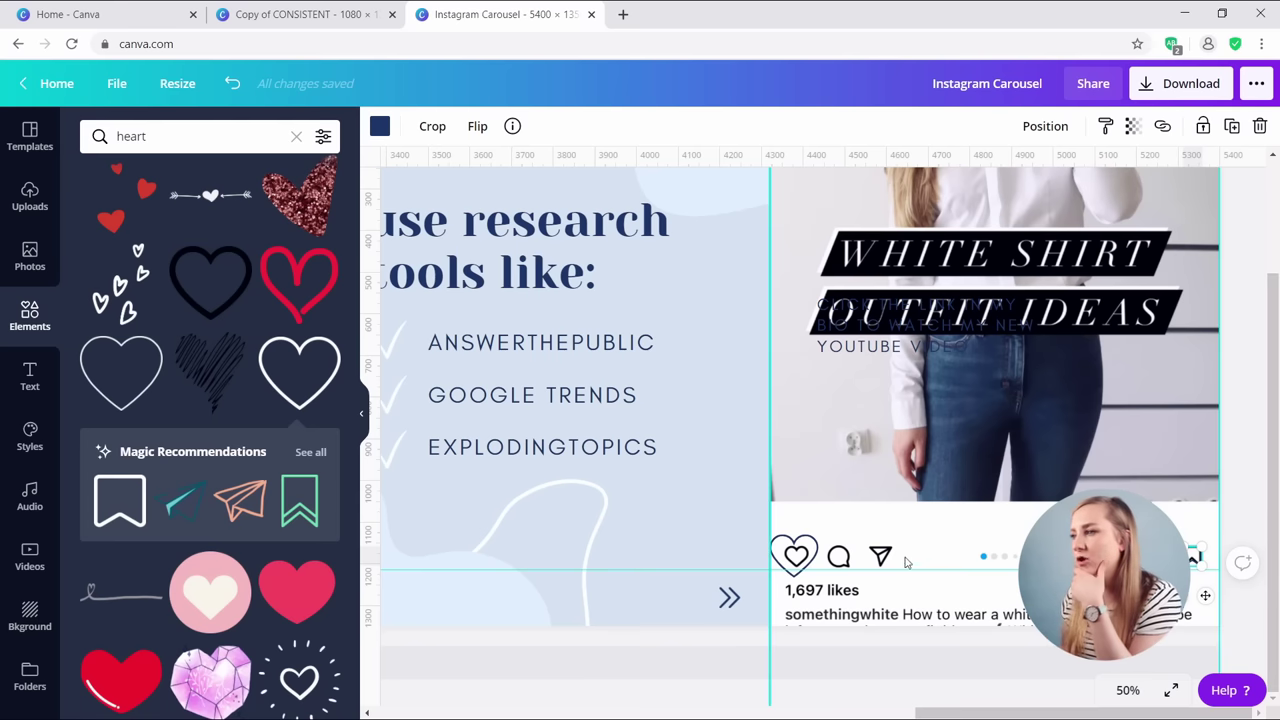
# Resize the heart to about 53 x 47 px over the like icon and delete the post screenshot.
pyautogui.click(795, 555)
pyautogui.moveTo(818, 577)
pyautogui.mouseDown()
pyautogui.moveTo(795, 552)
pyautogui.moveTo(793, 578)
pyautogui.mouseUp()
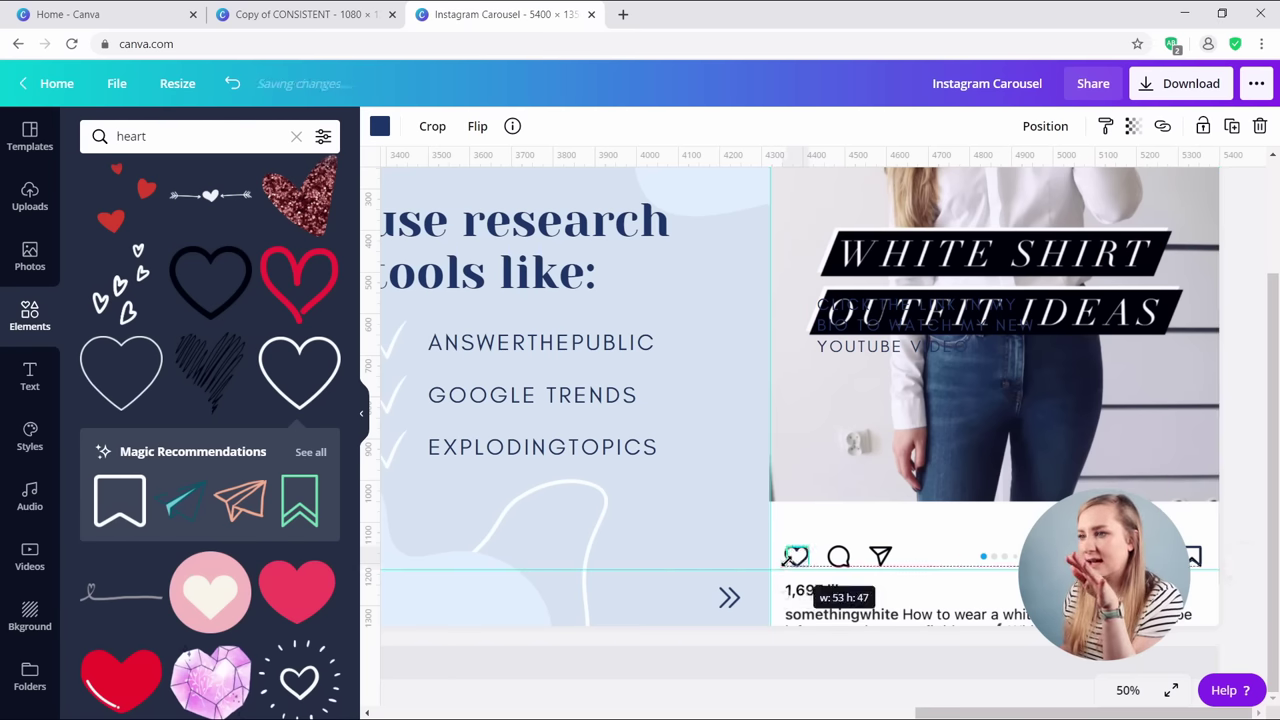
pyautogui.click(889, 521)
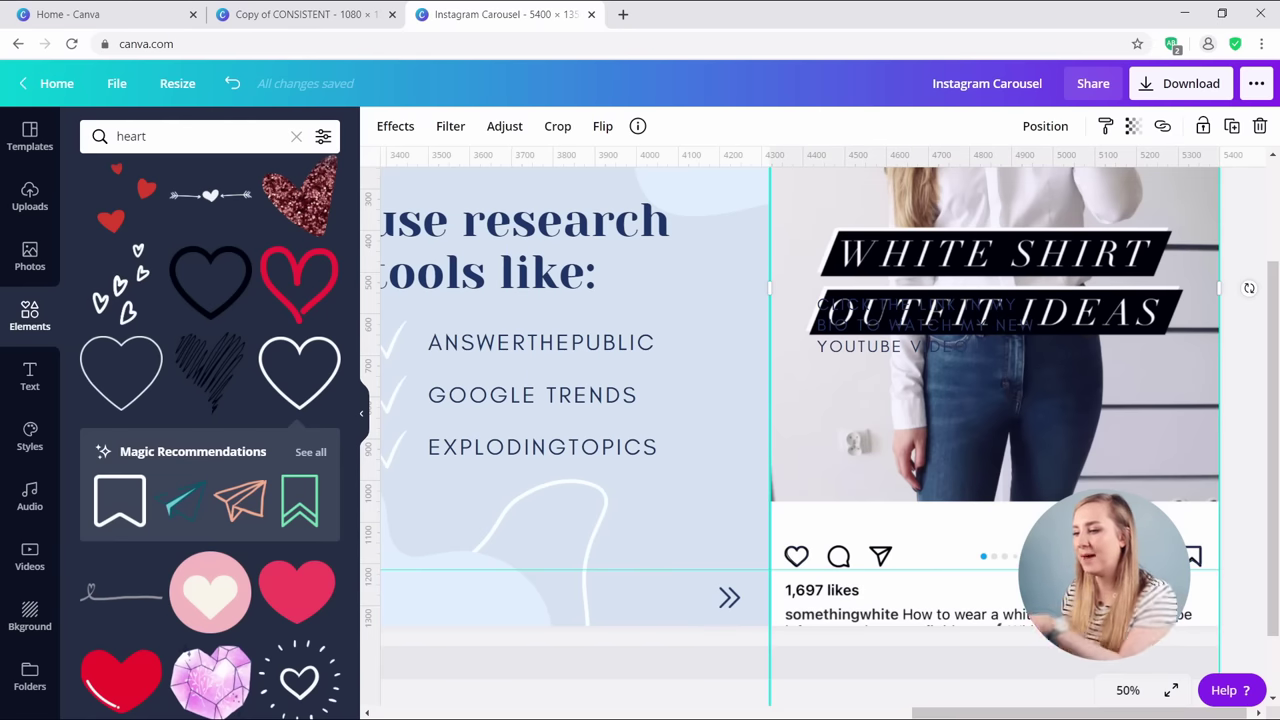
pyautogui.press('Delete')
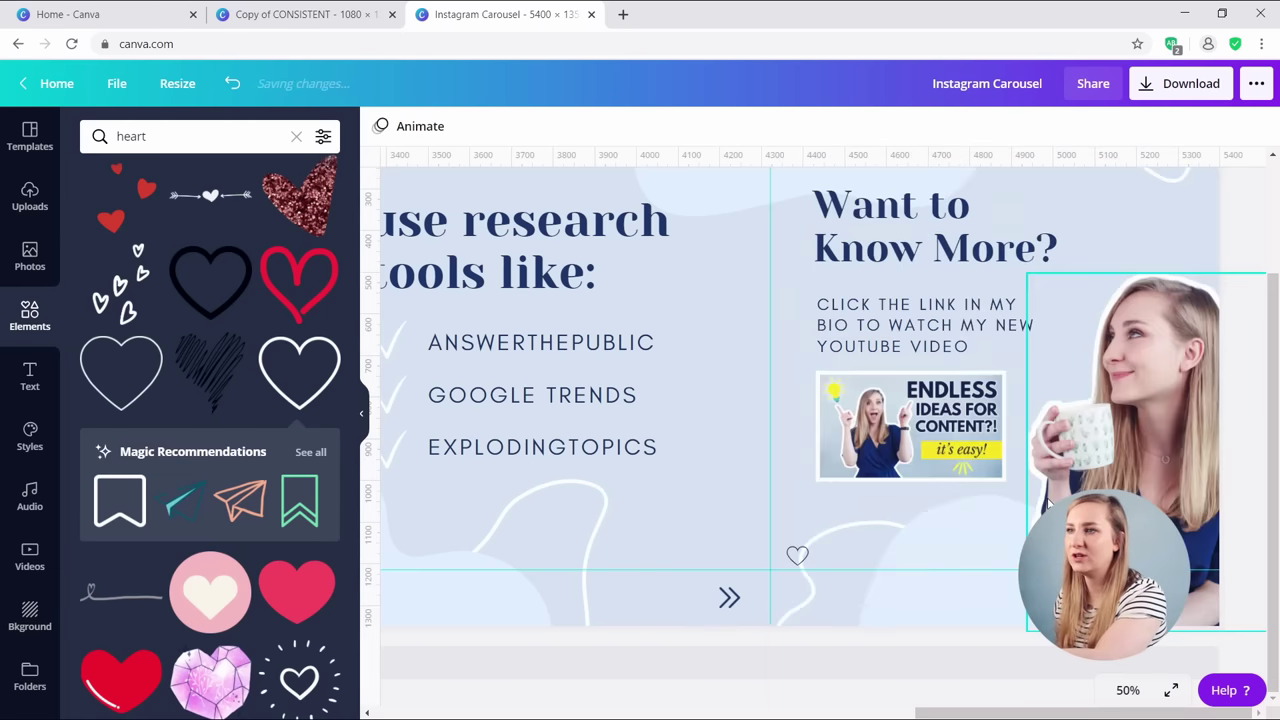
# Move the bookmark and heart below the fifth slide's lower margin guide and recolour the bookmark white.
pyautogui.click(917, 551)
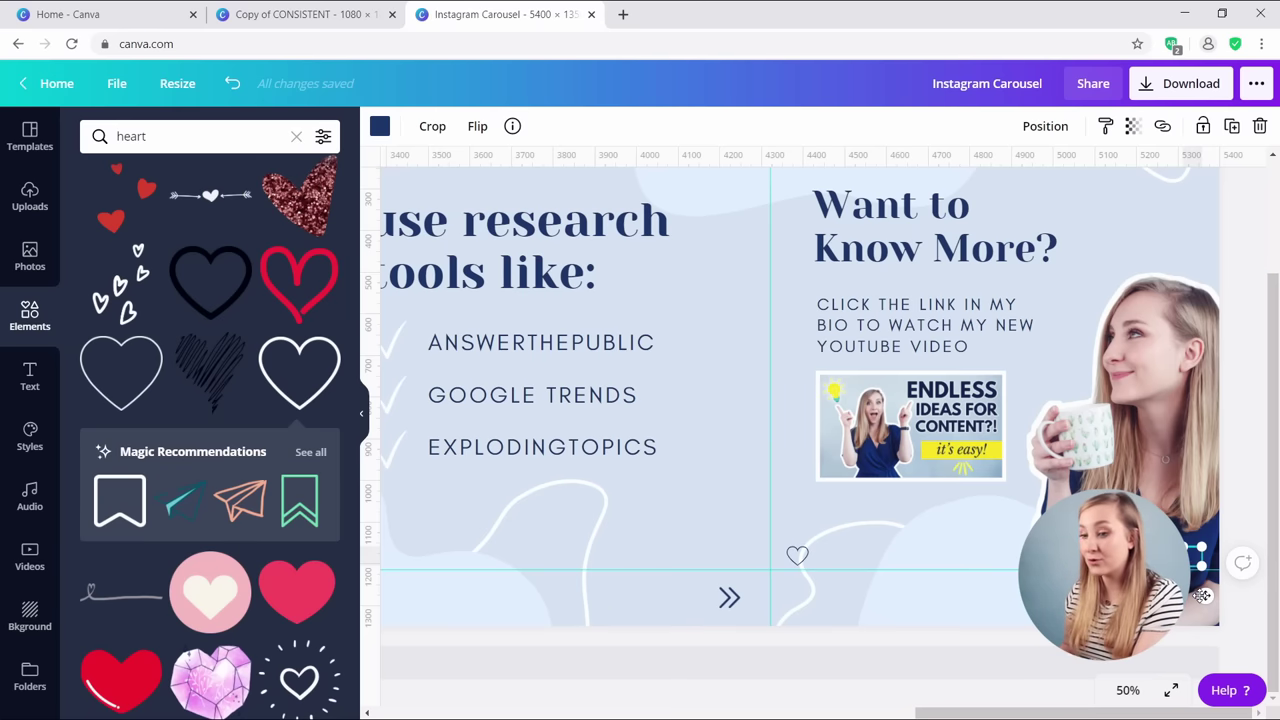
pyautogui.hotkey('ctrl', 'z')
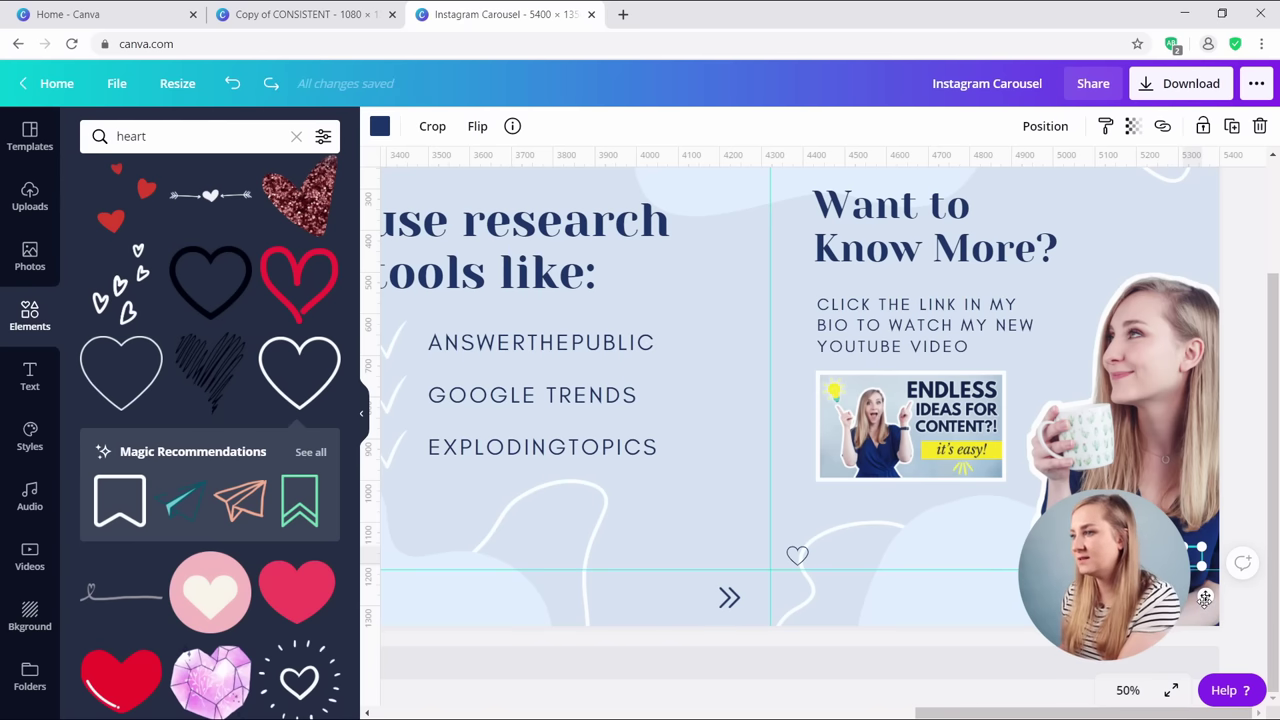
pyautogui.moveTo(1205, 620); pyautogui.dragTo(1206, 658)
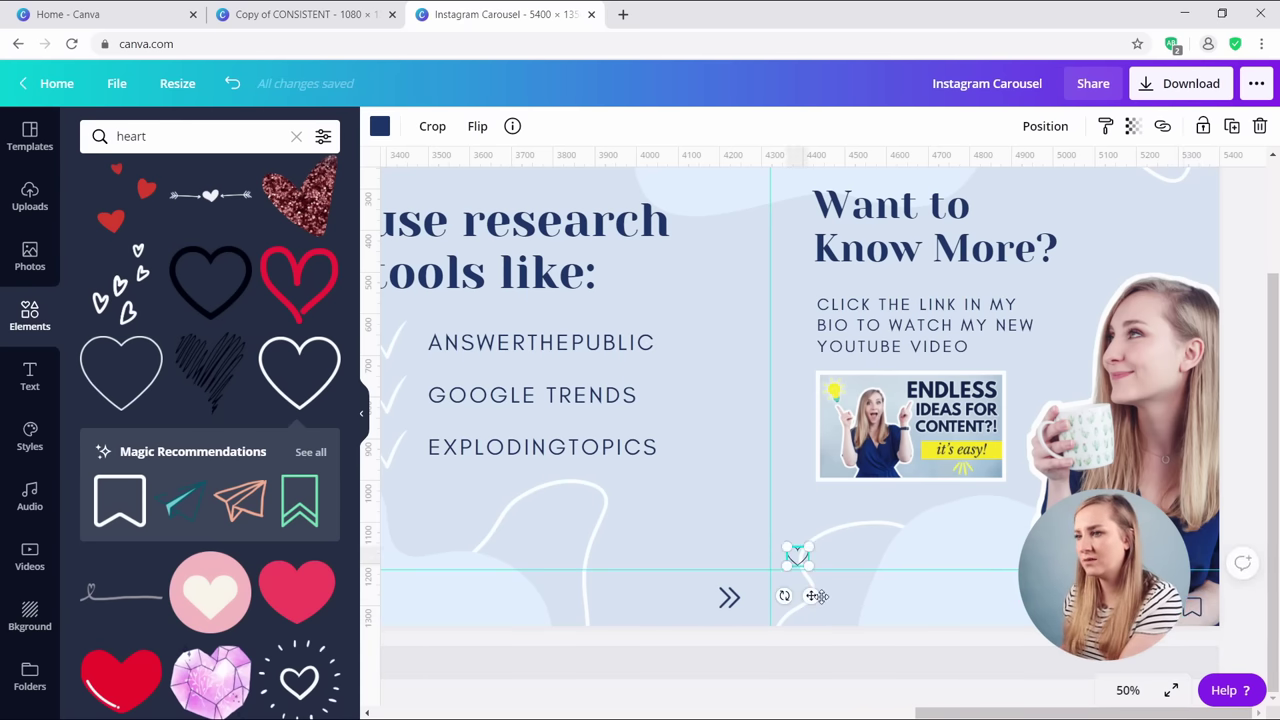
pyautogui.scroll(2, 1080, 703)
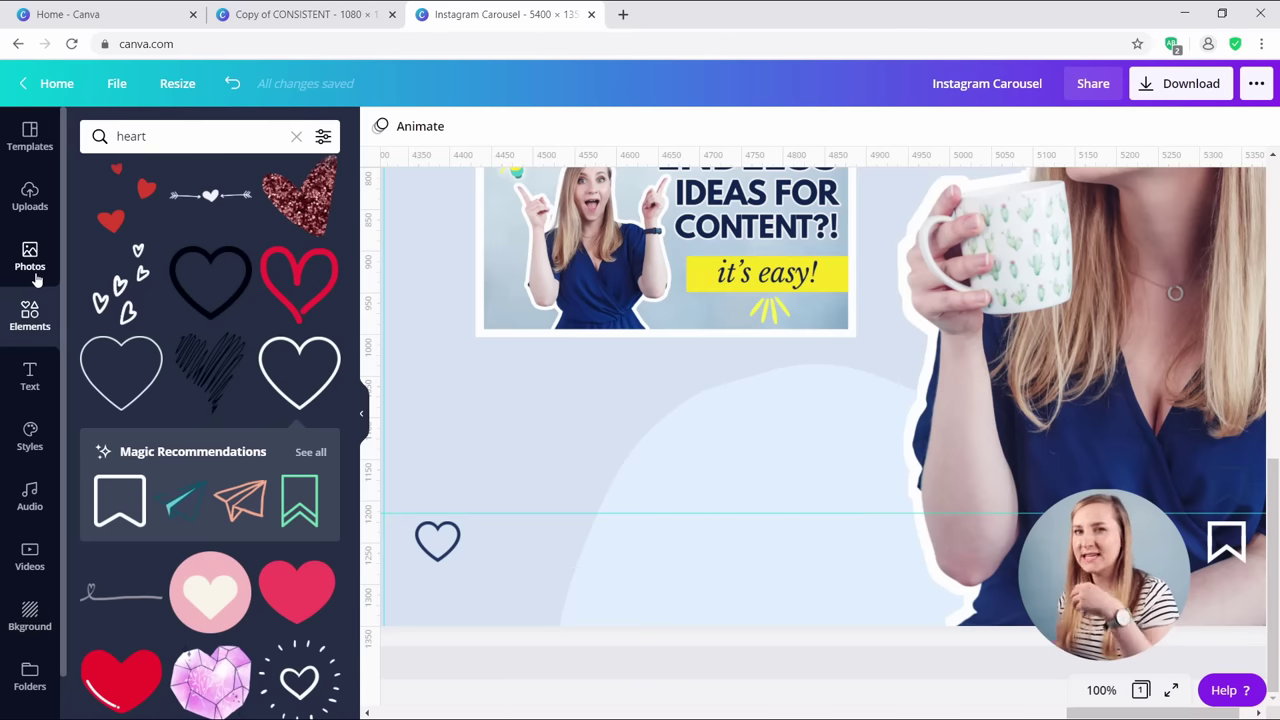
# Add "LIKE IT!" under the heart and "SAVE IT!" under the bookmark, each with a matching downward arrow.
pyautogui.click(30, 377)
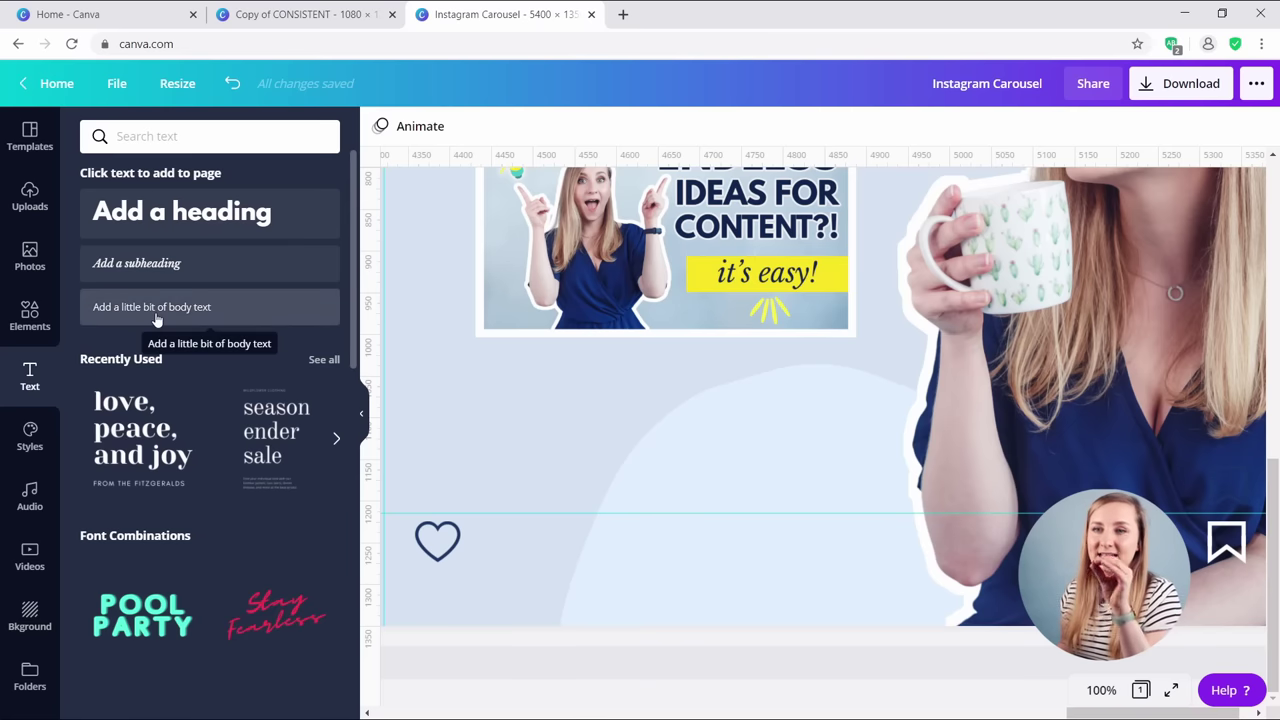
pyautogui.click(30, 316)
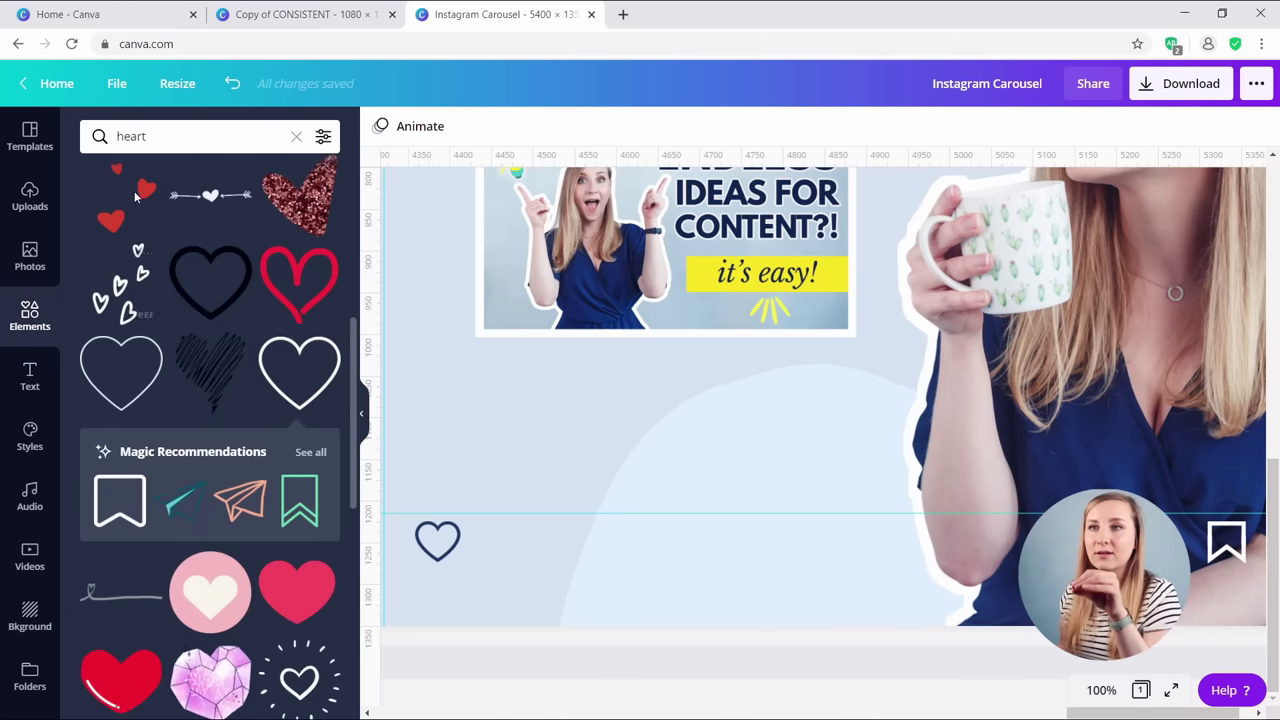
pyautogui.click(296, 136)
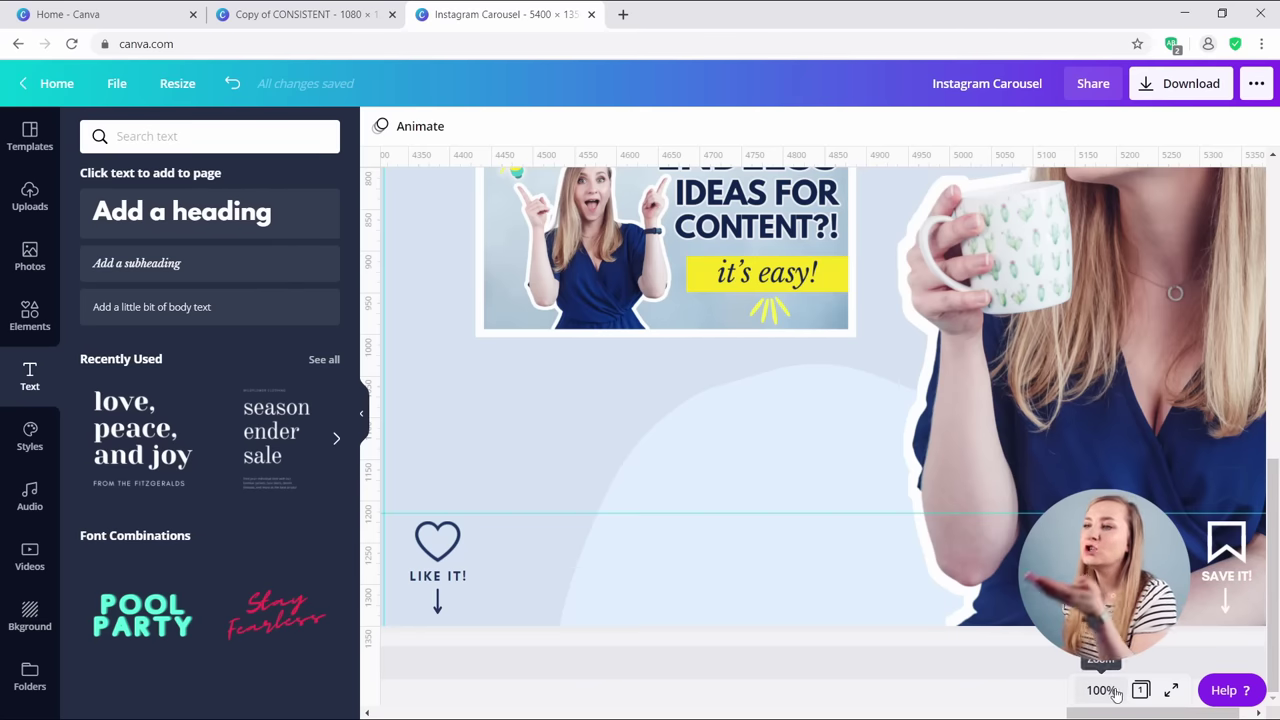
# Examine the fifth slide from heading to like and save icons, and view the whole carousel with the side panel collapsed.
pyautogui.scroll(5, 1043, 641)
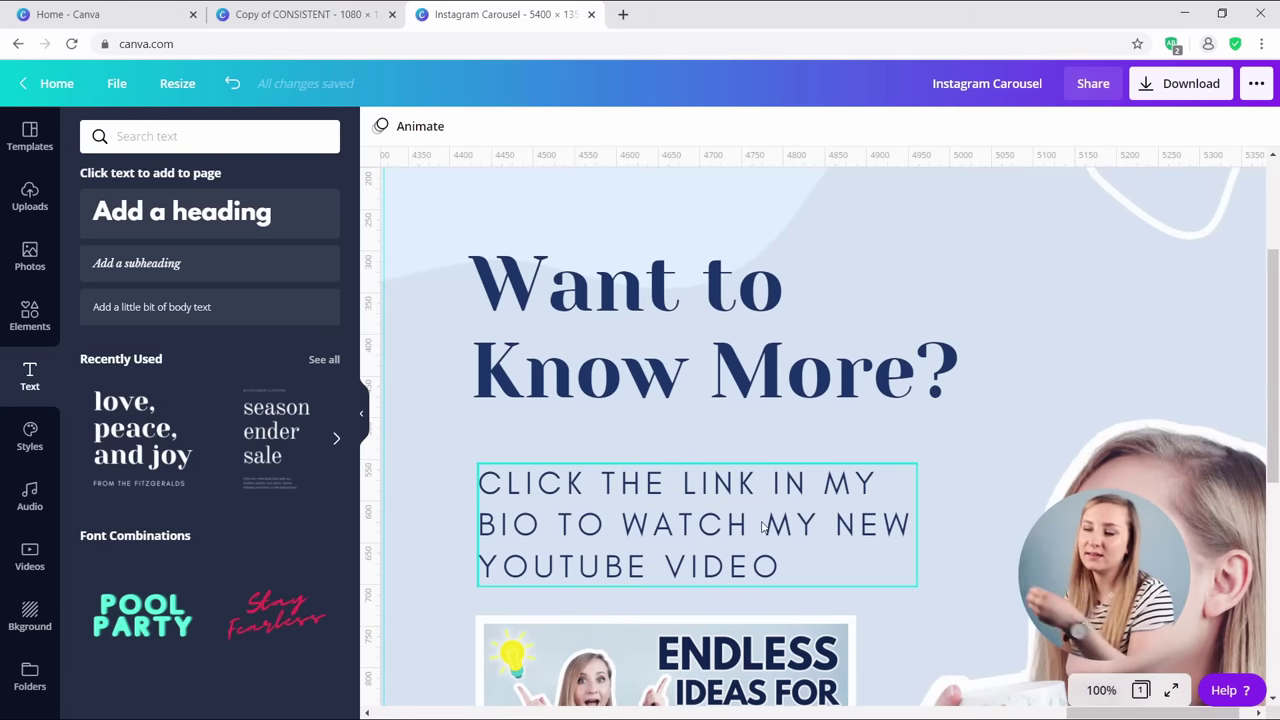
pyautogui.scroll(-4, 645, 487)
pyautogui.scroll(-1, 645, 487)
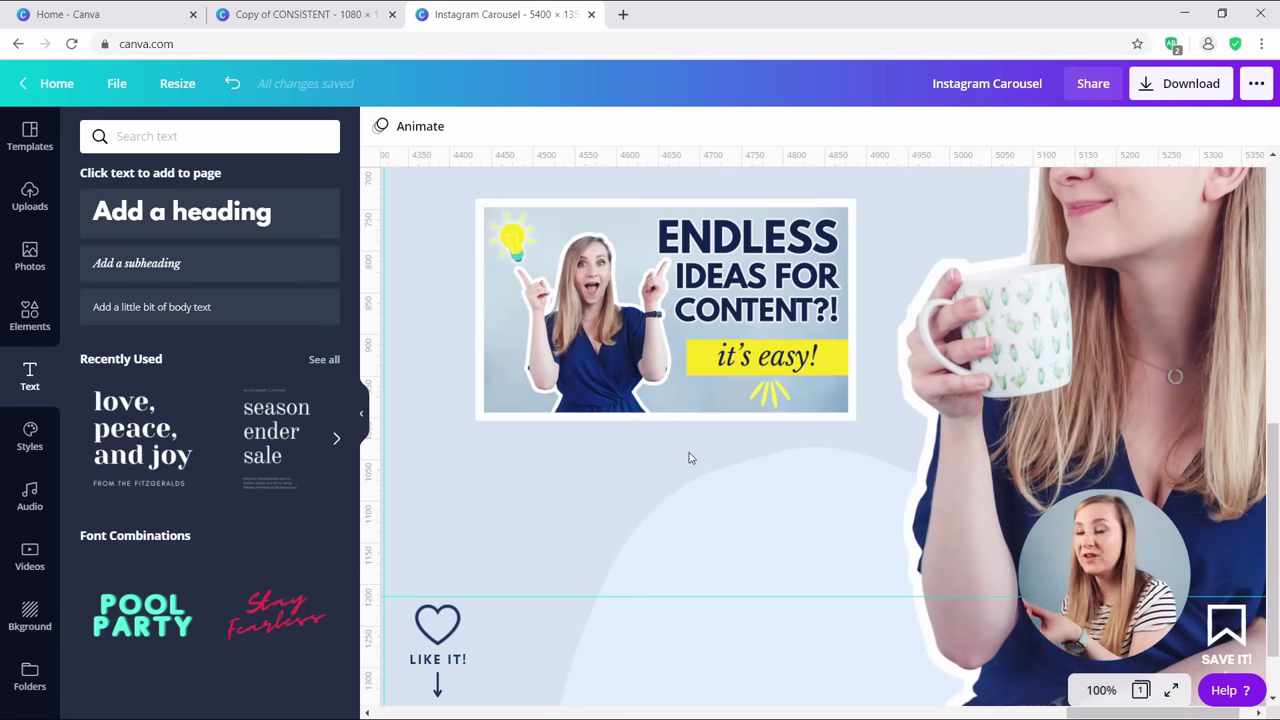
pyautogui.scroll(-1, 688, 457)
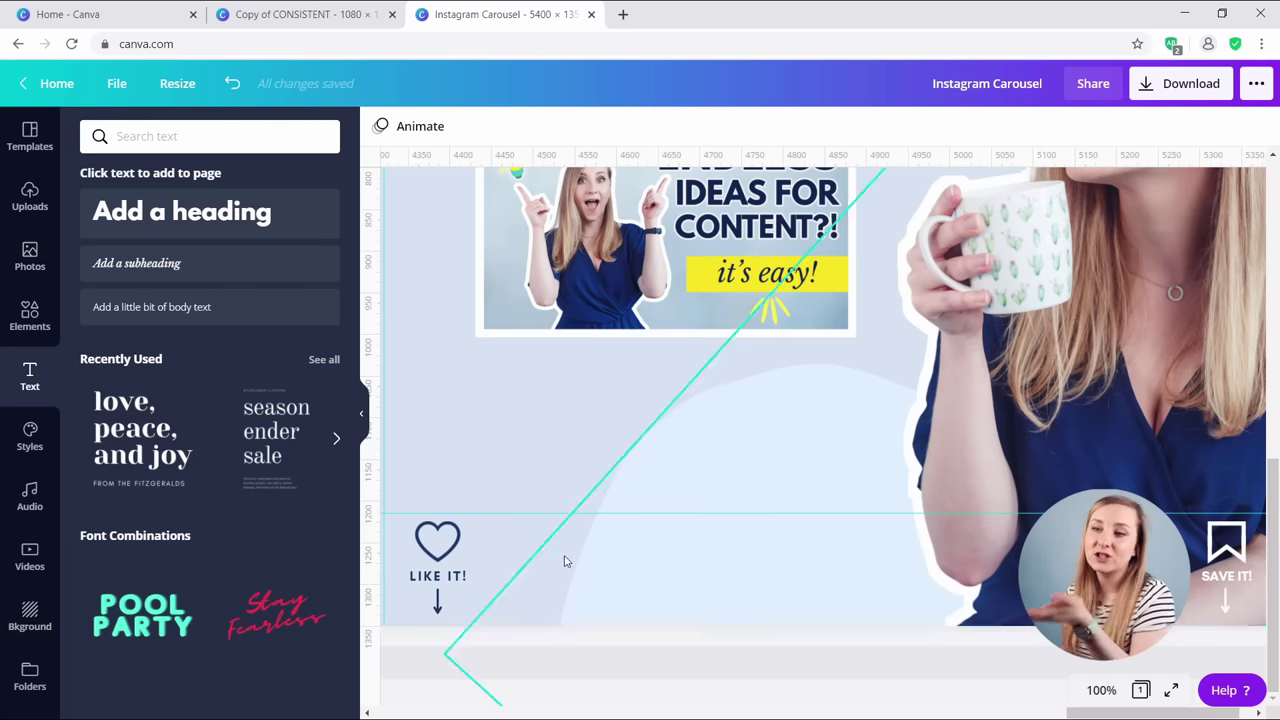
pyautogui.click(1101, 690)
pyautogui.click(1090, 596)
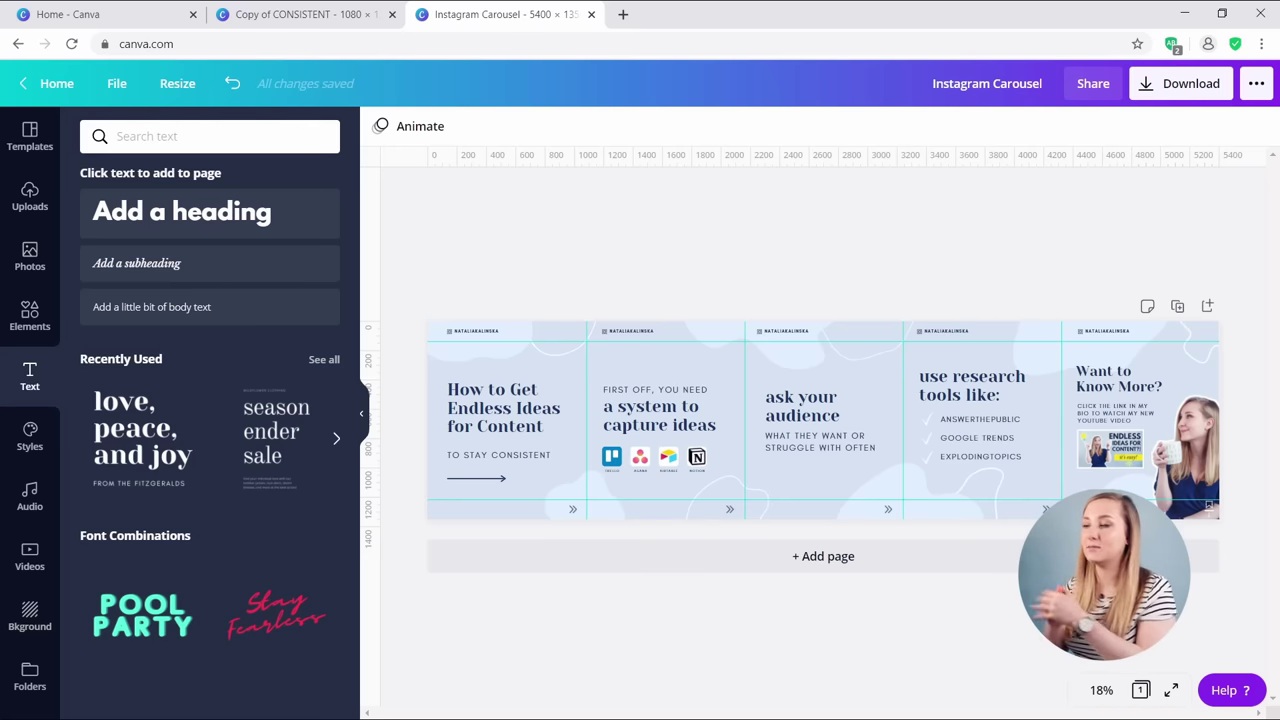
pyautogui.click(364, 413)
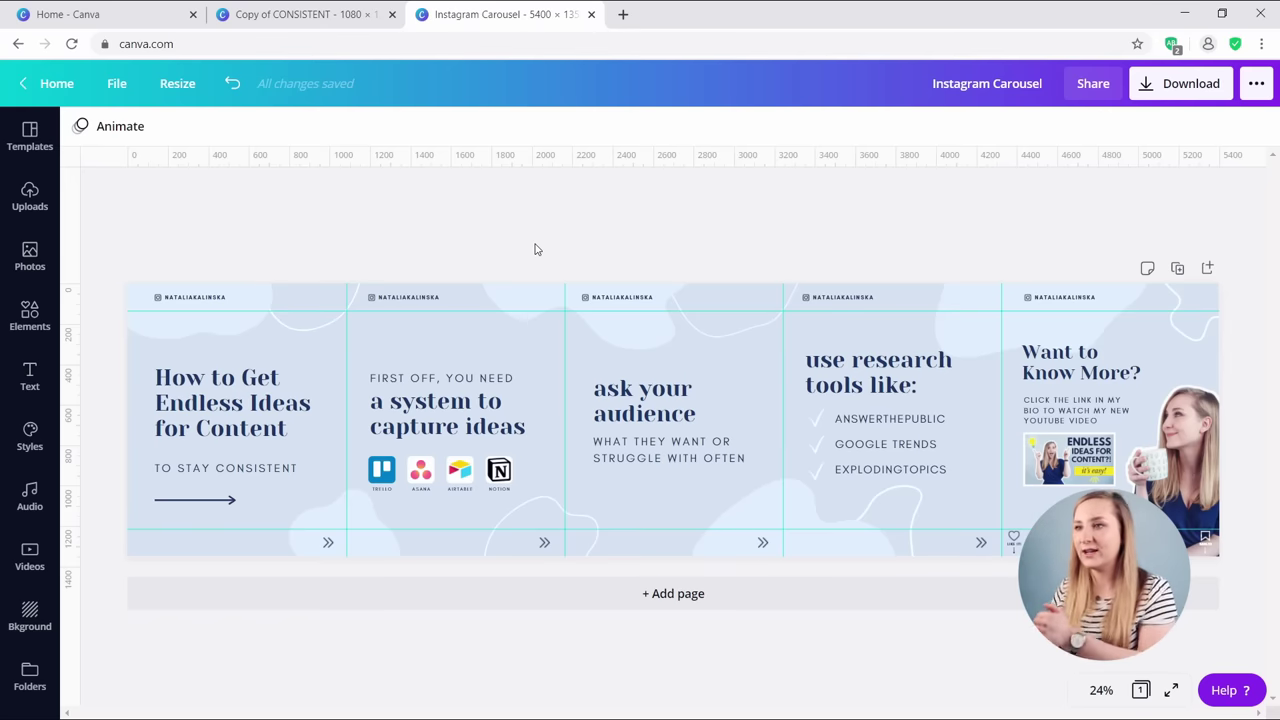
# Download the finished carousel as a PNG at 5400 x 1350 px.
pyautogui.click(1194, 83)
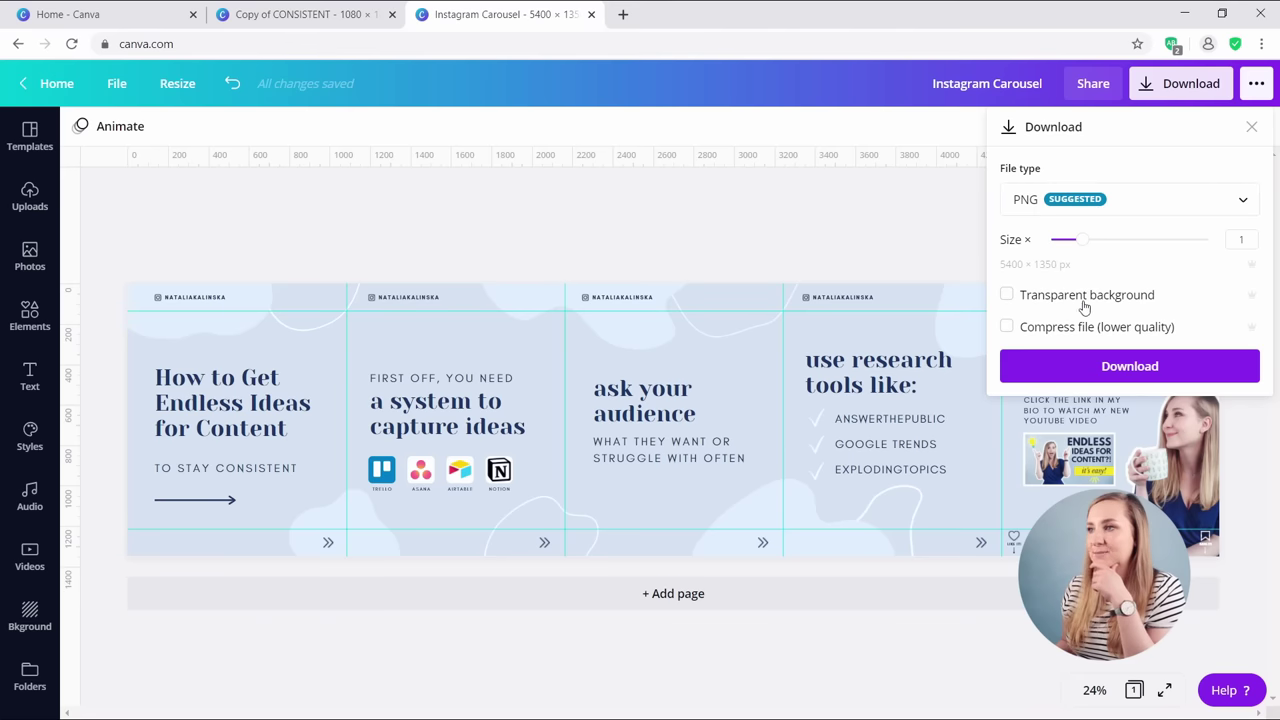
pyautogui.click(1129, 366)
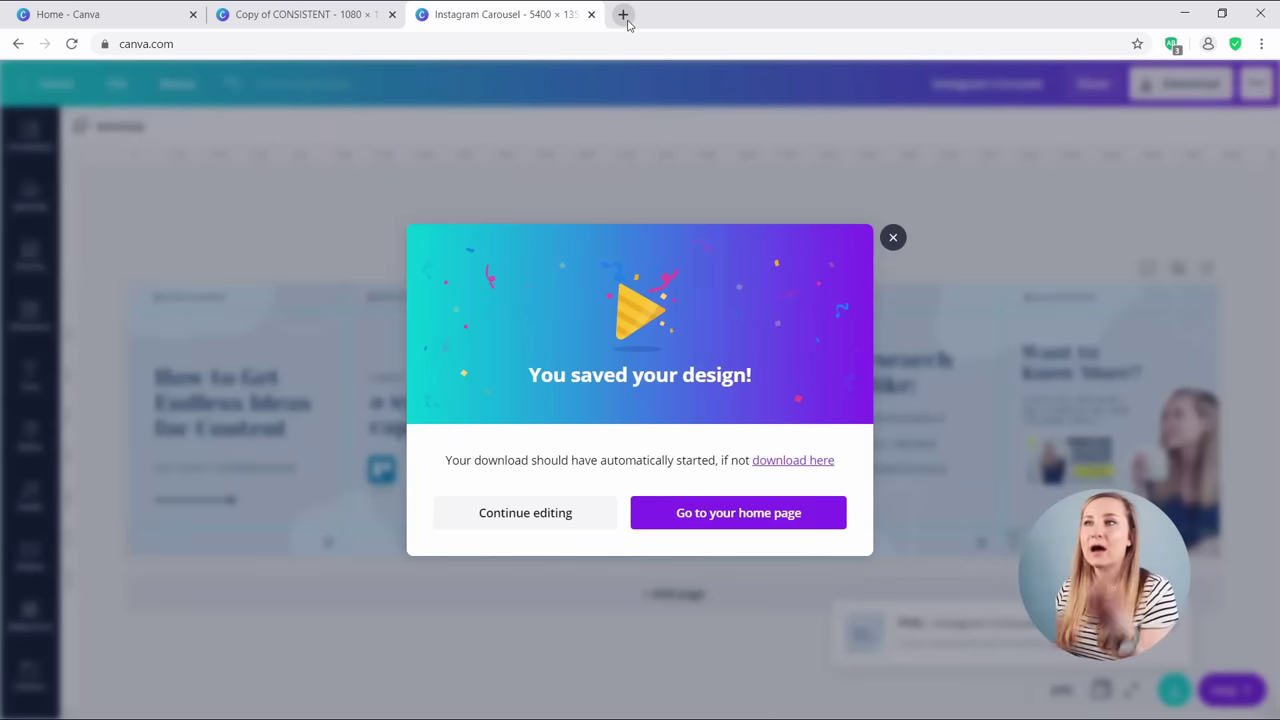
# Open the PineTools website (pinetools.com) in a new browser tab.
pyautogui.click(622, 14)
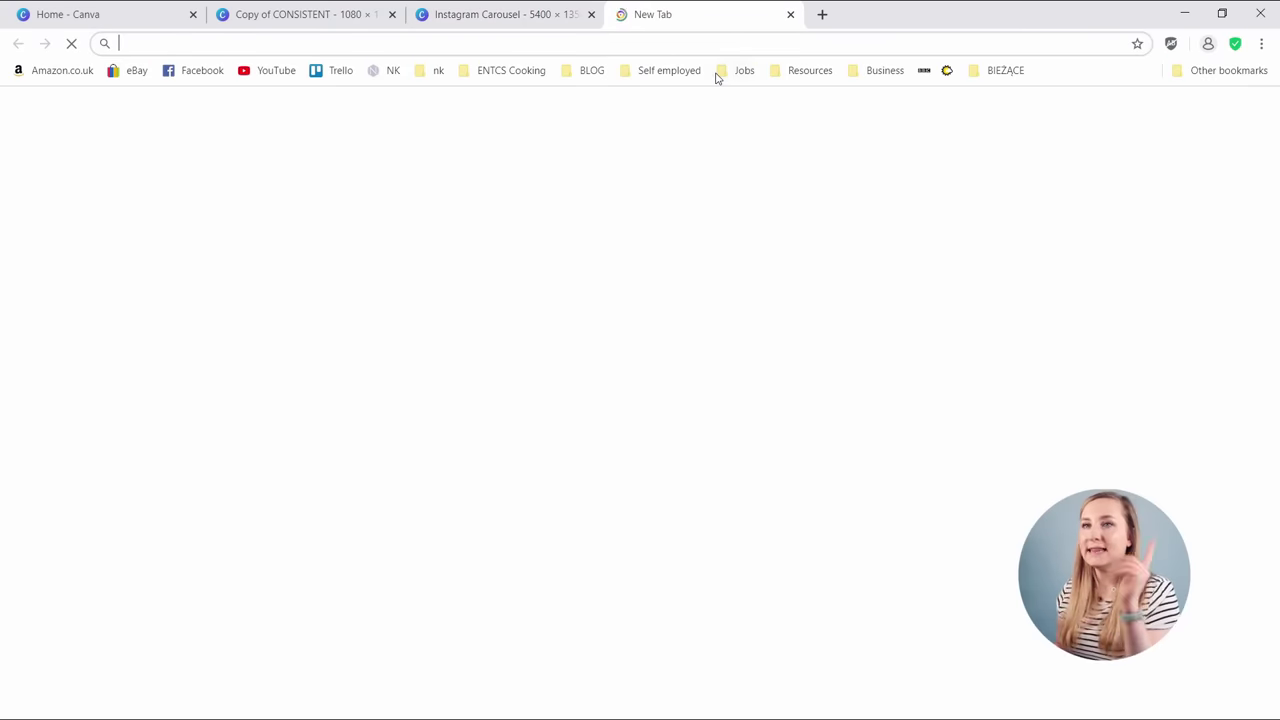
pyautogui.write('pinto')
pyautogui.press('BackSpace')
pyautogui.press('BackSpace')
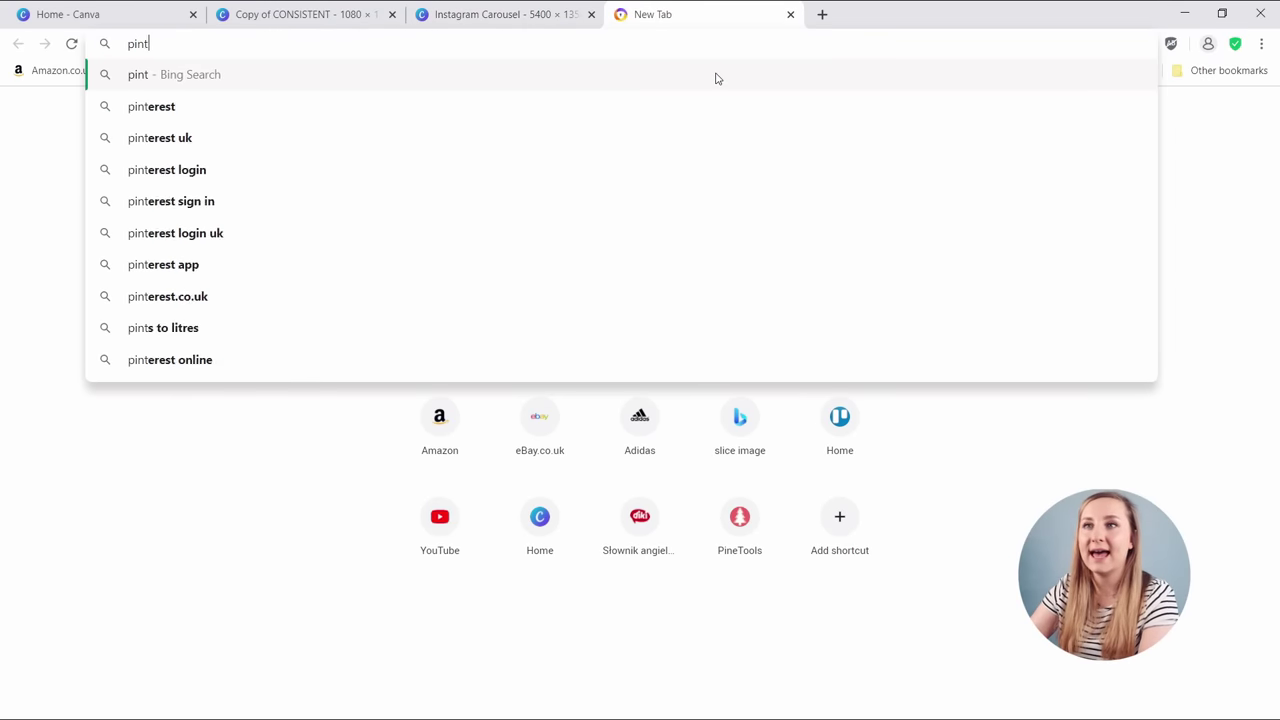
pyautogui.press('Down')
pyautogui.press('Down')
pyautogui.press('Down')
pyautogui.press('Down')
pyautogui.press('Down')
pyautogui.press('Down')
pyautogui.press('Down')
pyautogui.press('Down')
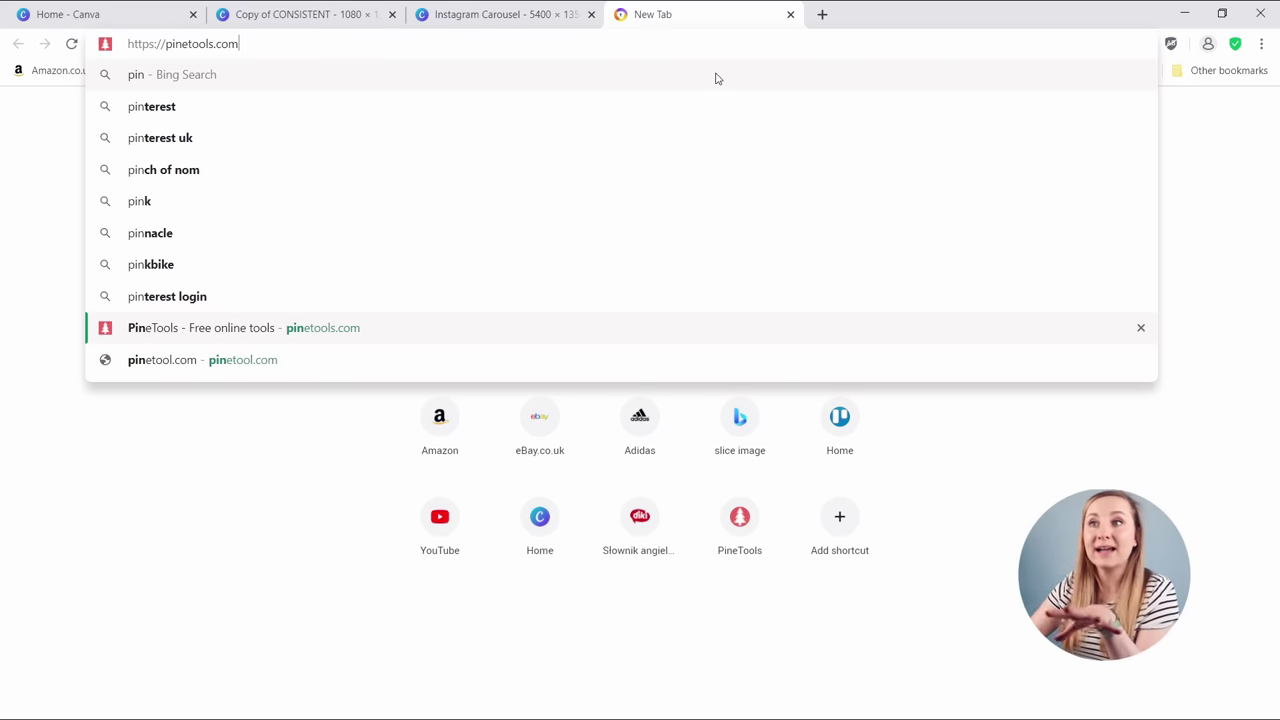
pyautogui.press('Return')
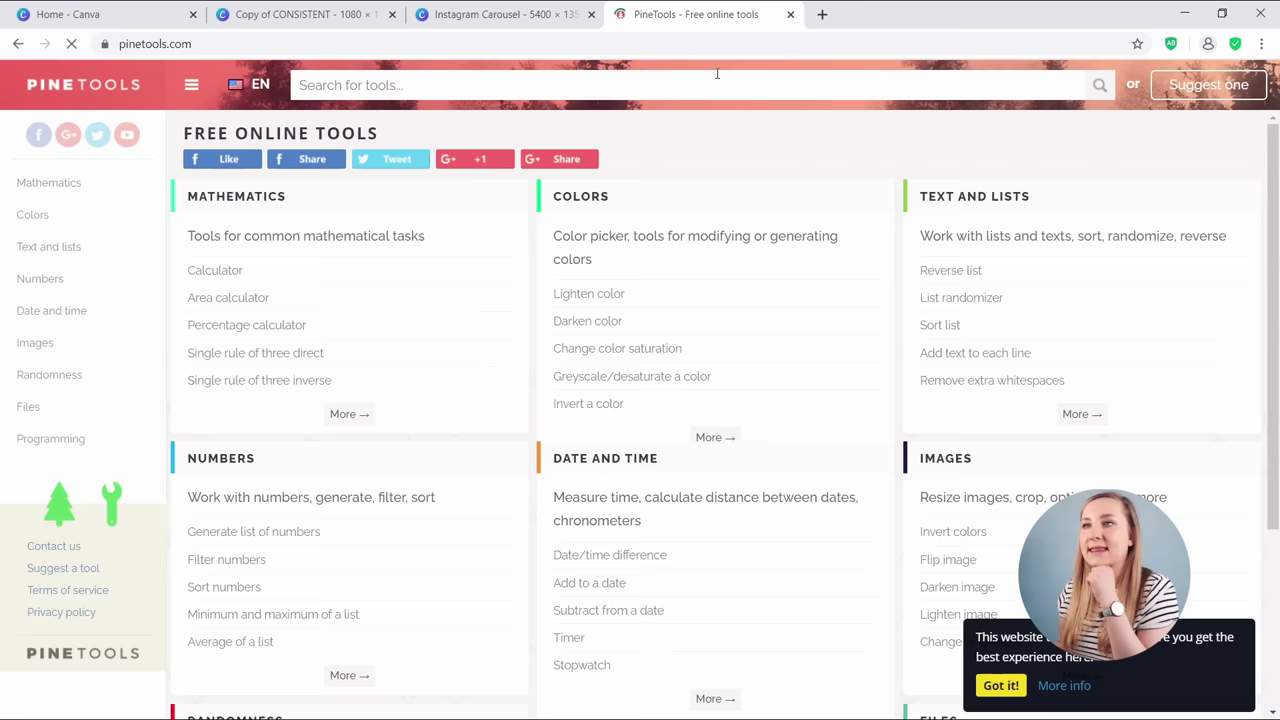
# Search the PineTools site for "split" and open the Split Image tool.
pyautogui.click(692, 87)
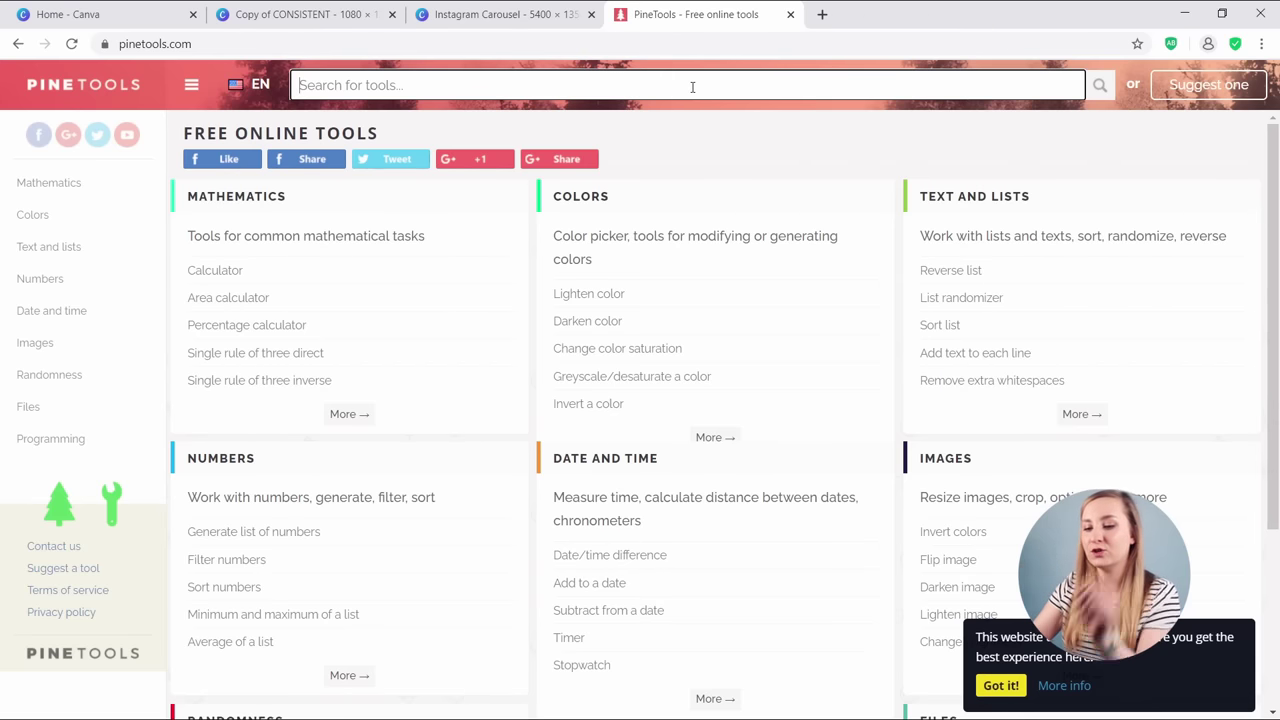
pyautogui.write('split')
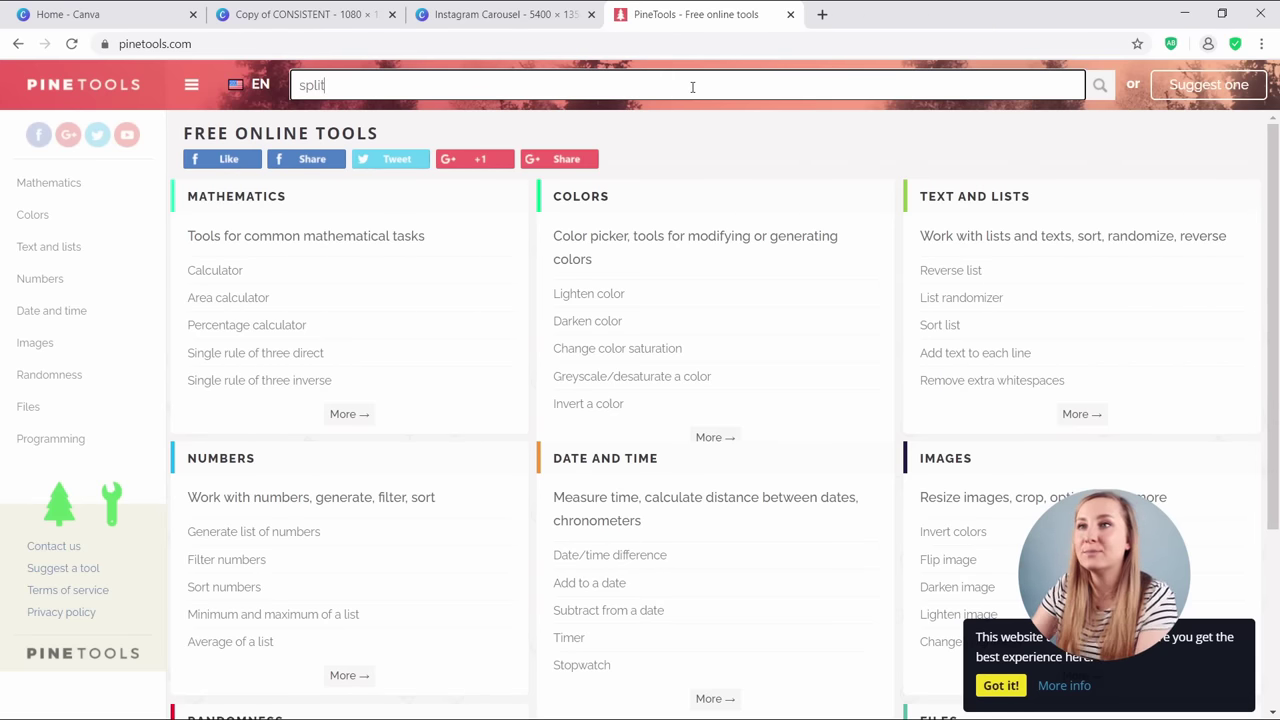
pyautogui.press('Return')
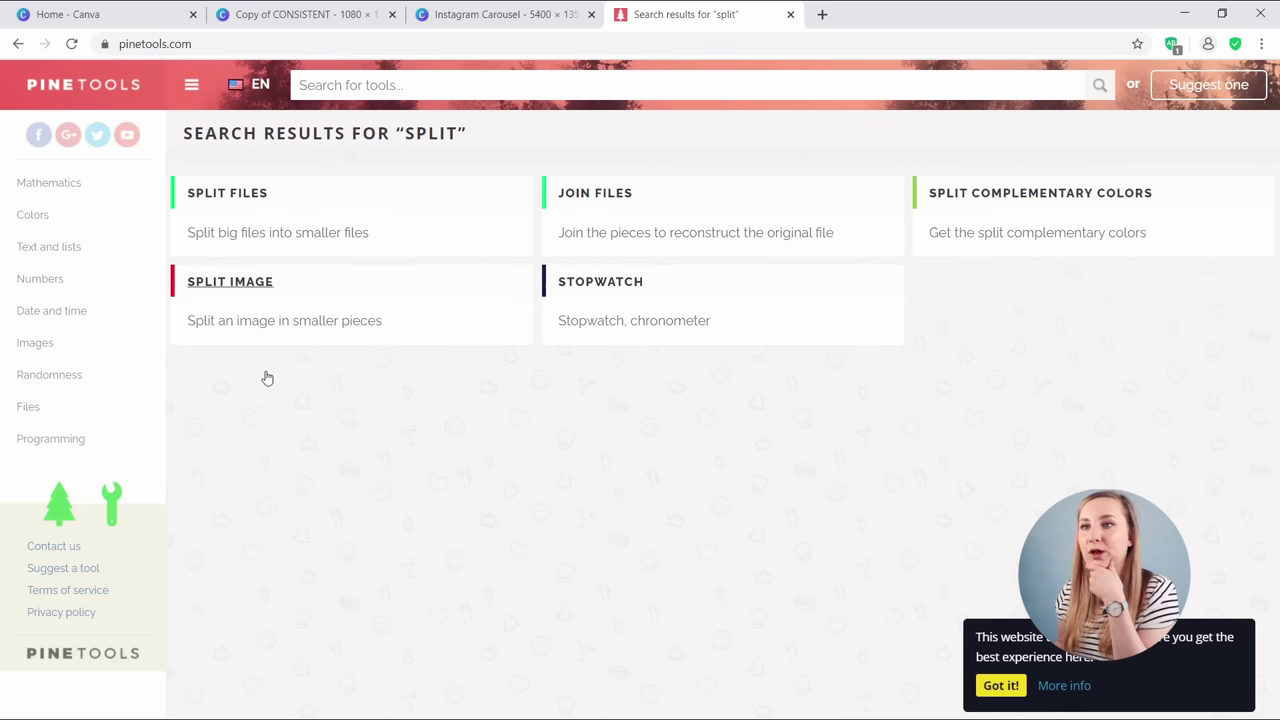
pyautogui.click(222, 331)
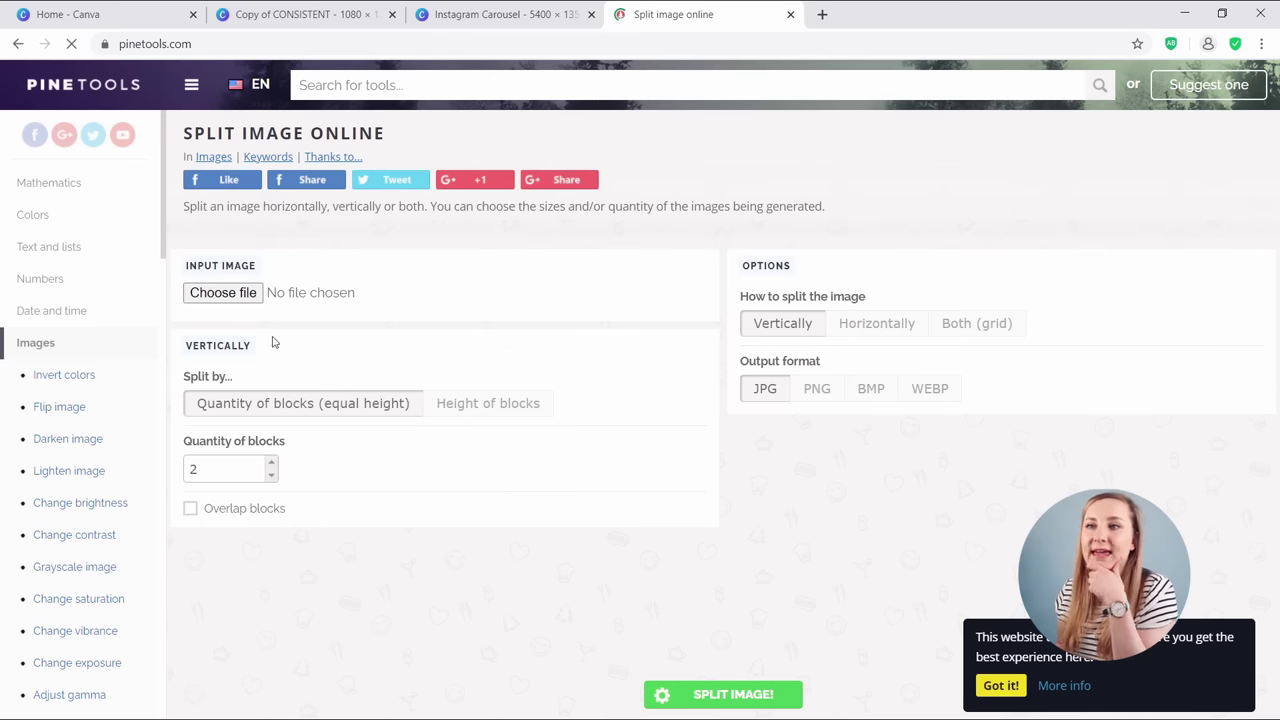
# Load Instagram Carousel.png and split it horizontally into 5 equal-width blocks in PNG format.
pyautogui.click(224, 292)
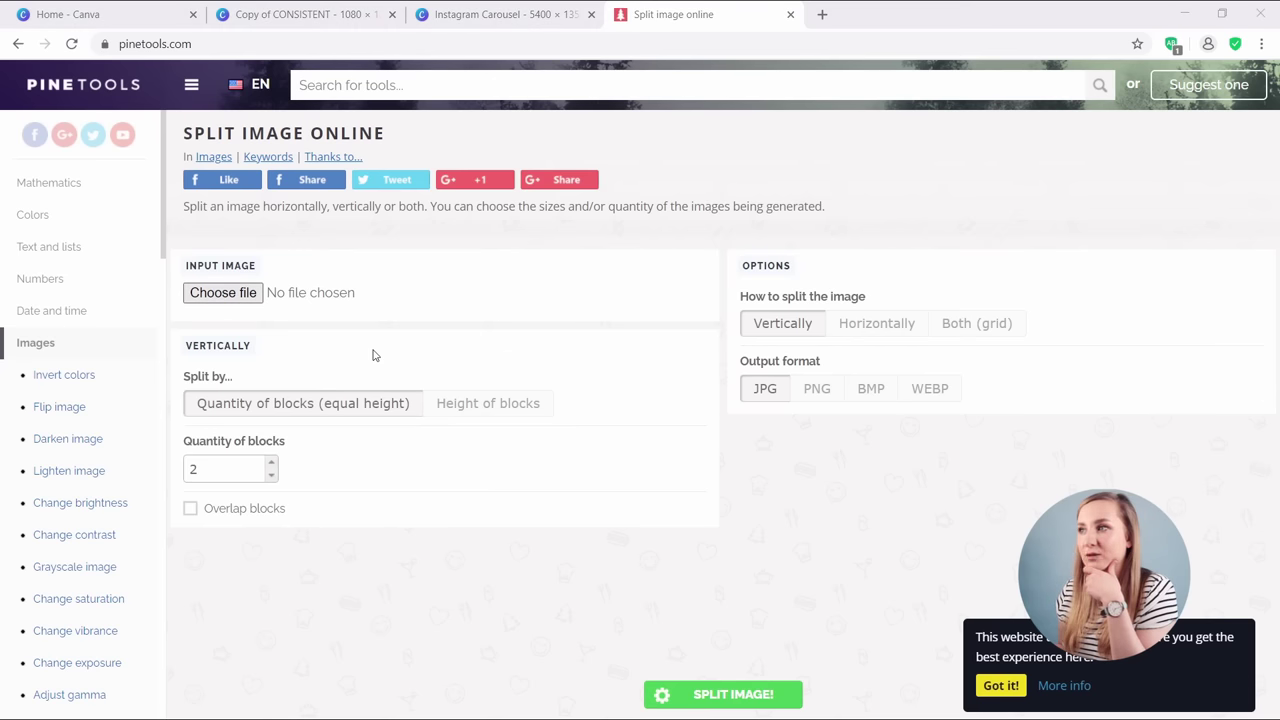
pyautogui.doubleClick(705, 399)
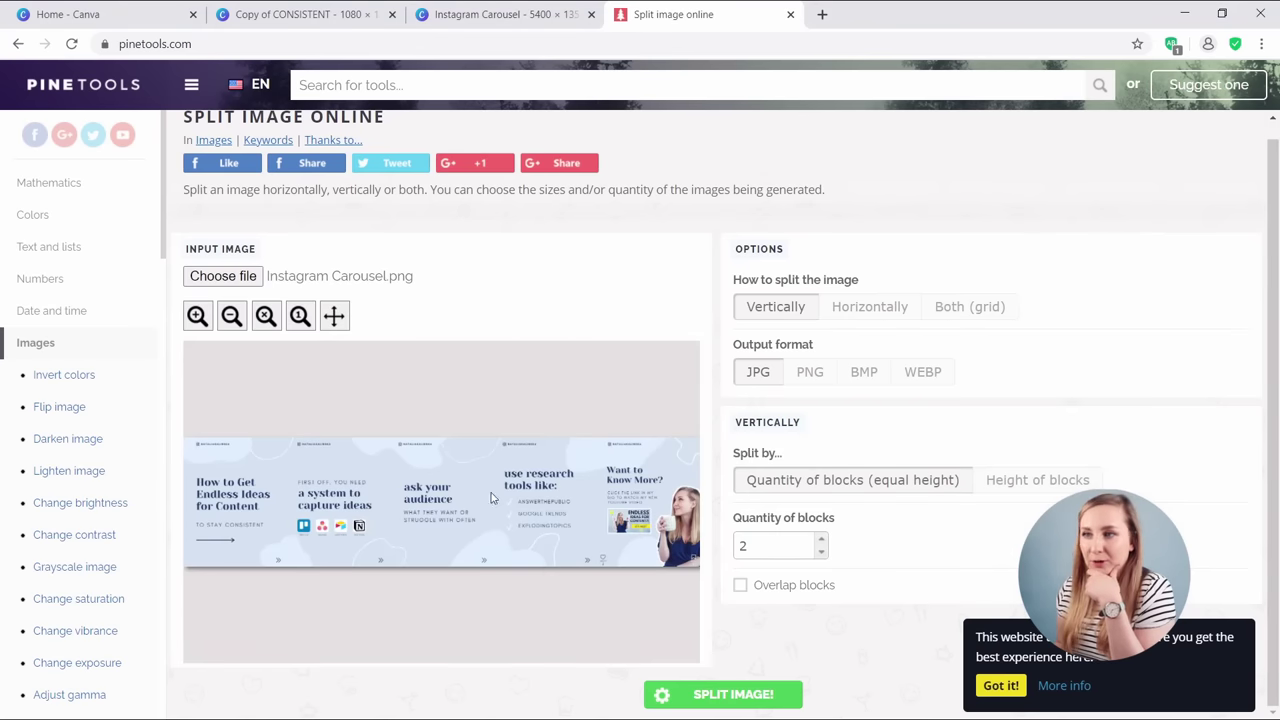
pyautogui.click(858, 312)
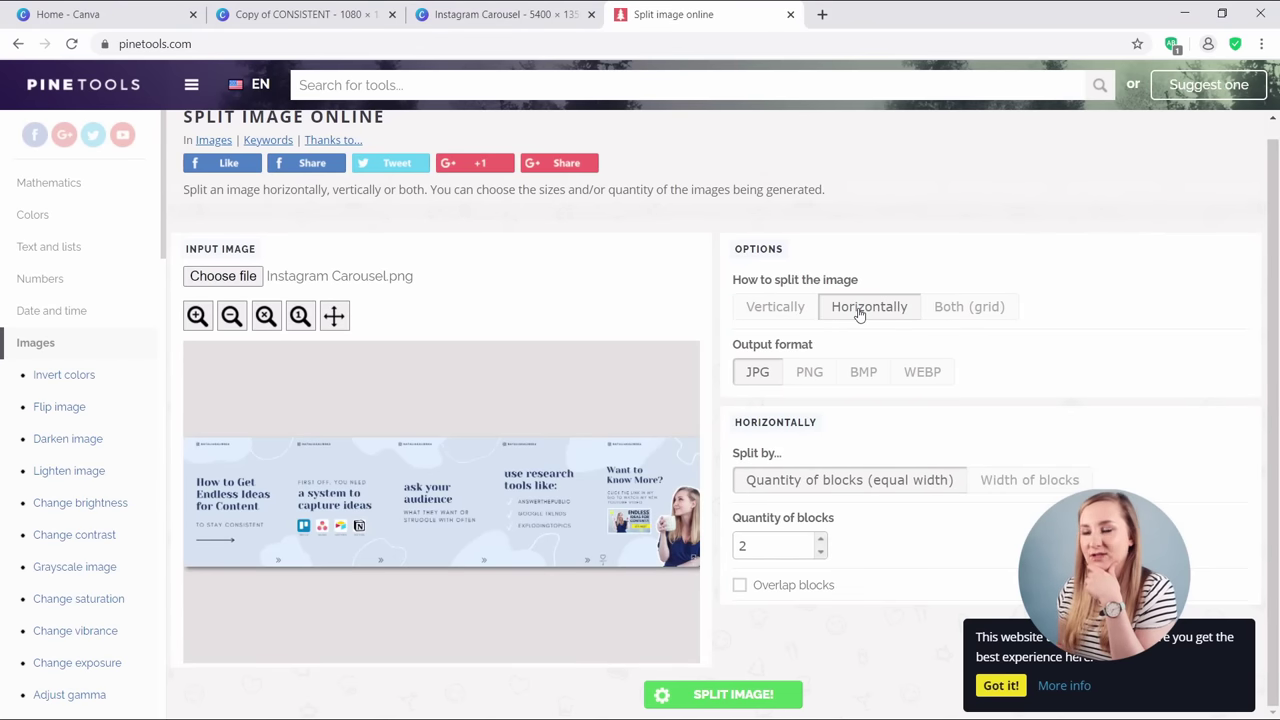
pyautogui.click(813, 376)
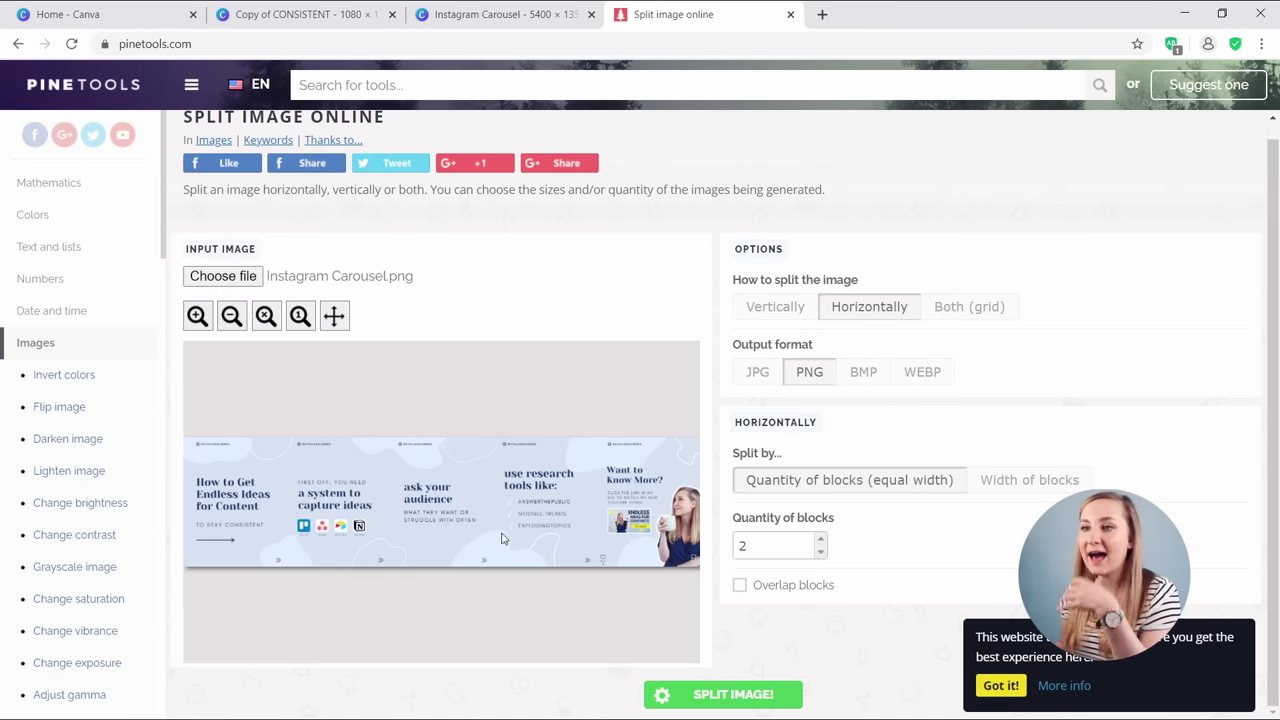
pyautogui.click(819, 540)
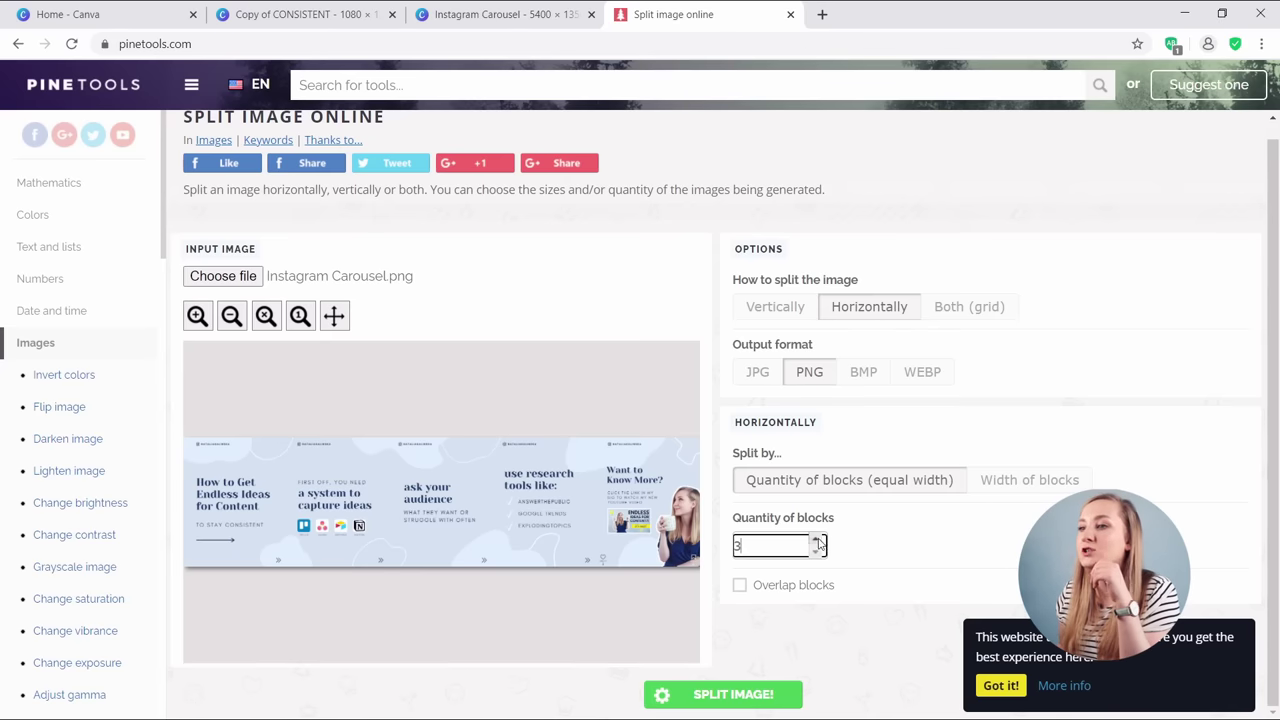
pyautogui.click(819, 540)
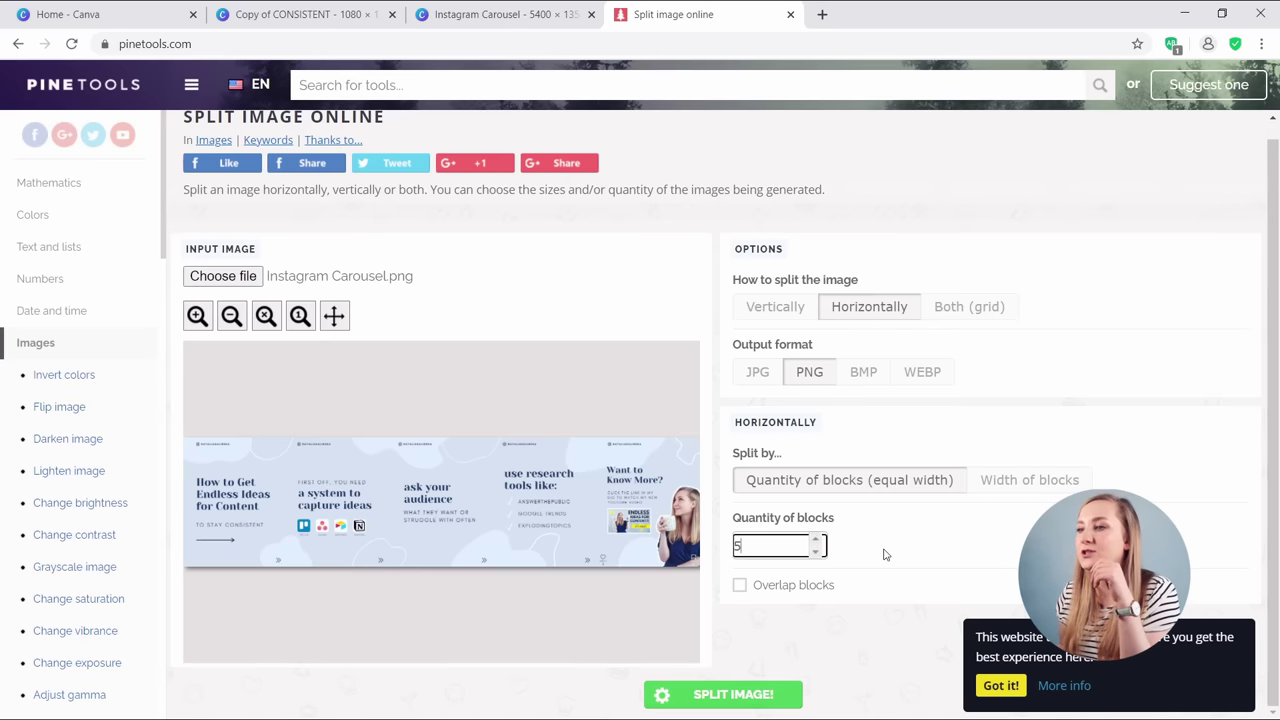
pyautogui.click(745, 697)
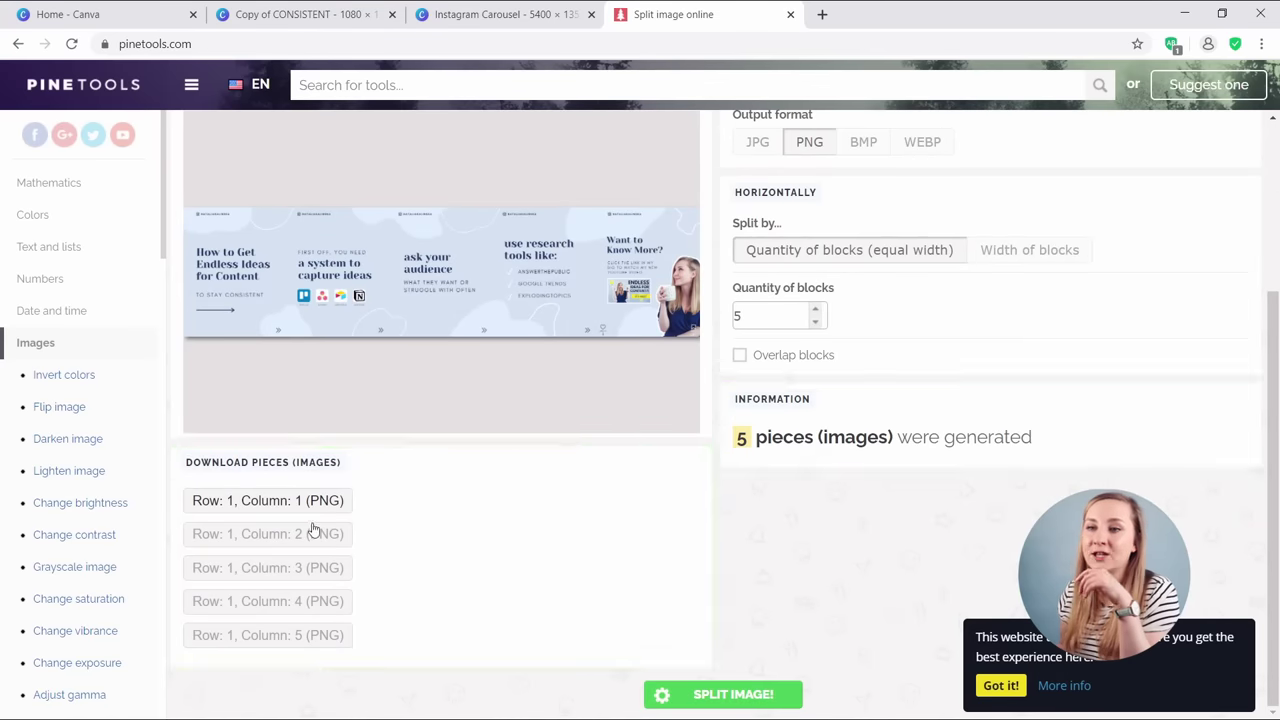
# Download the column 1 piece, open it for checking, and download the column 2 piece.
pyautogui.click(300, 508)
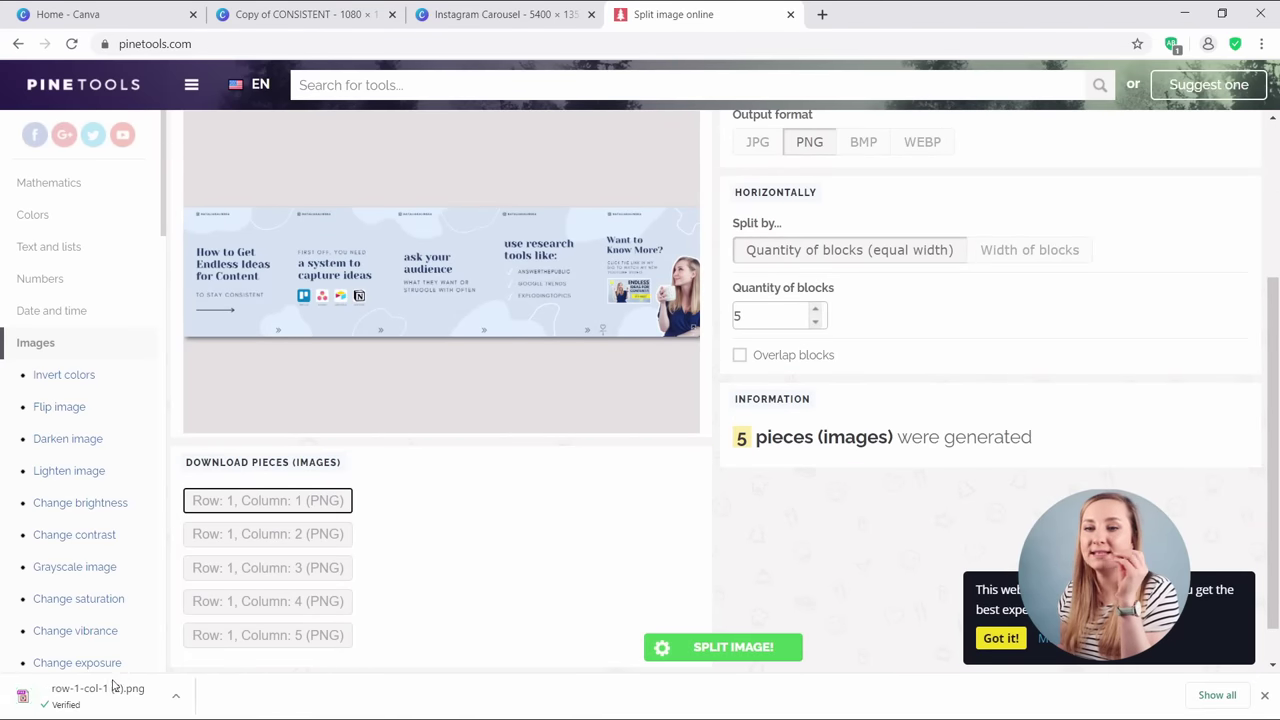
pyautogui.click(104, 702)
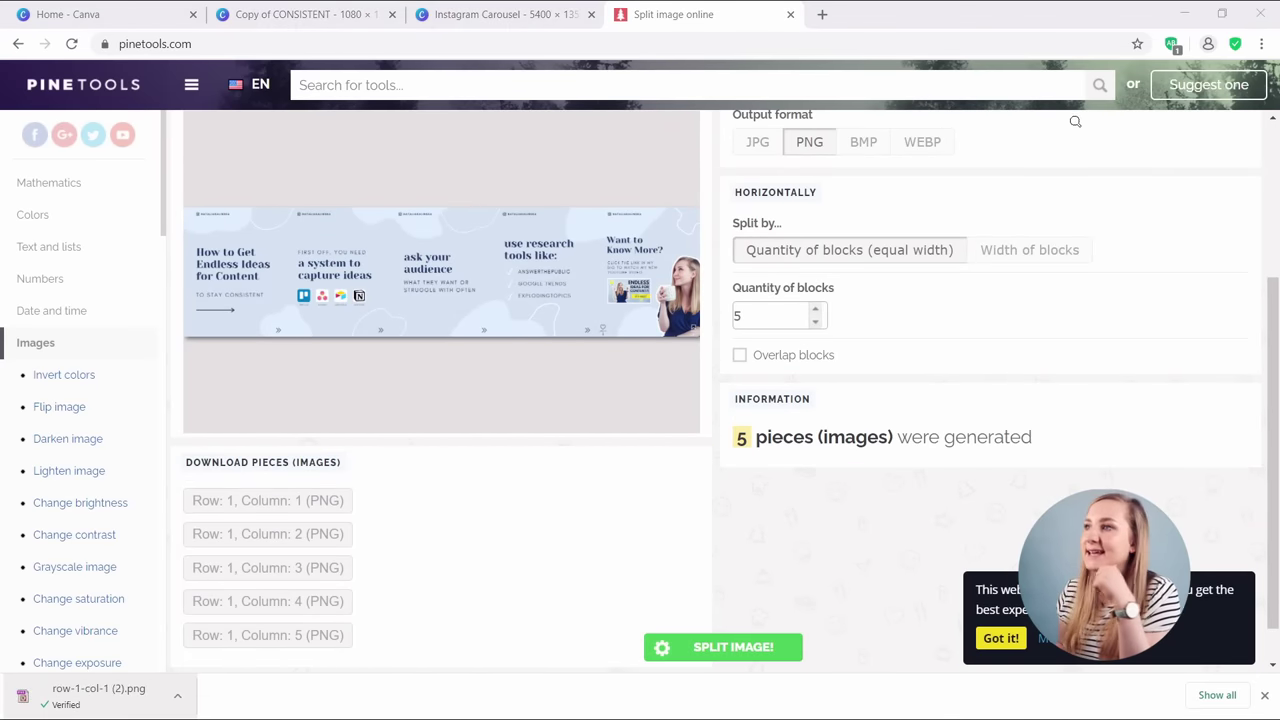
pyautogui.click(526, 374)
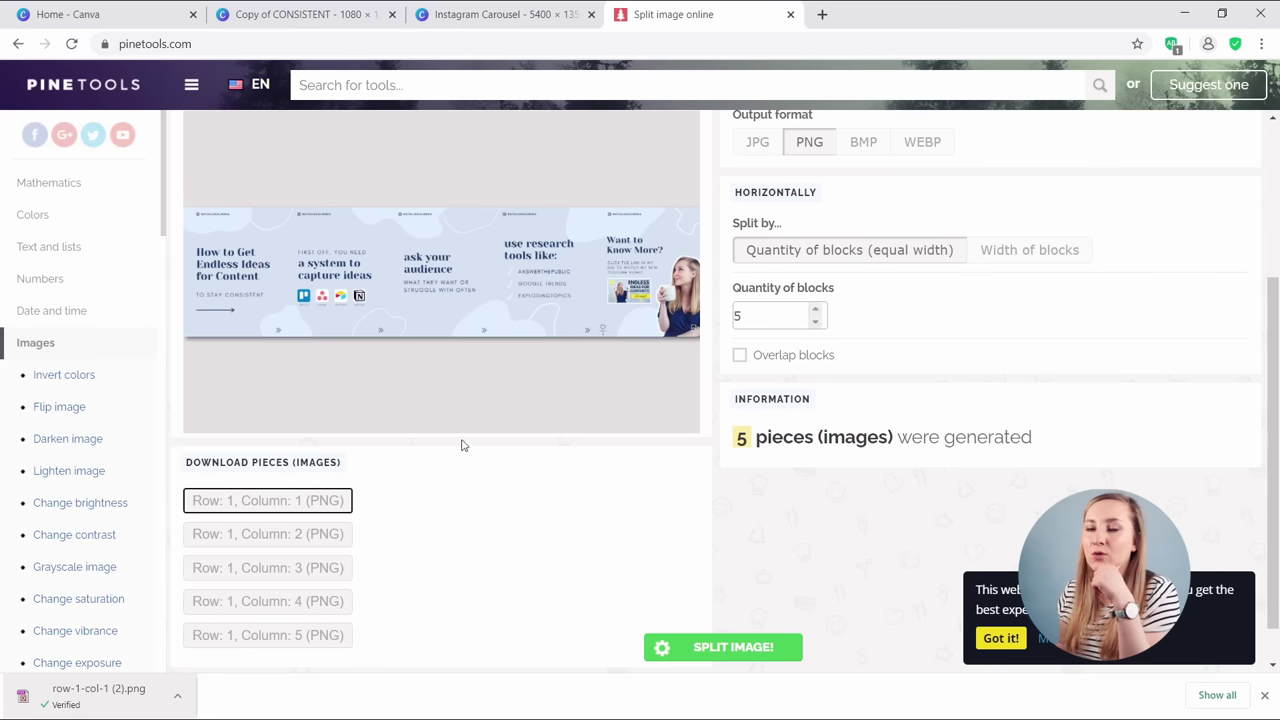
pyautogui.click(298, 534)
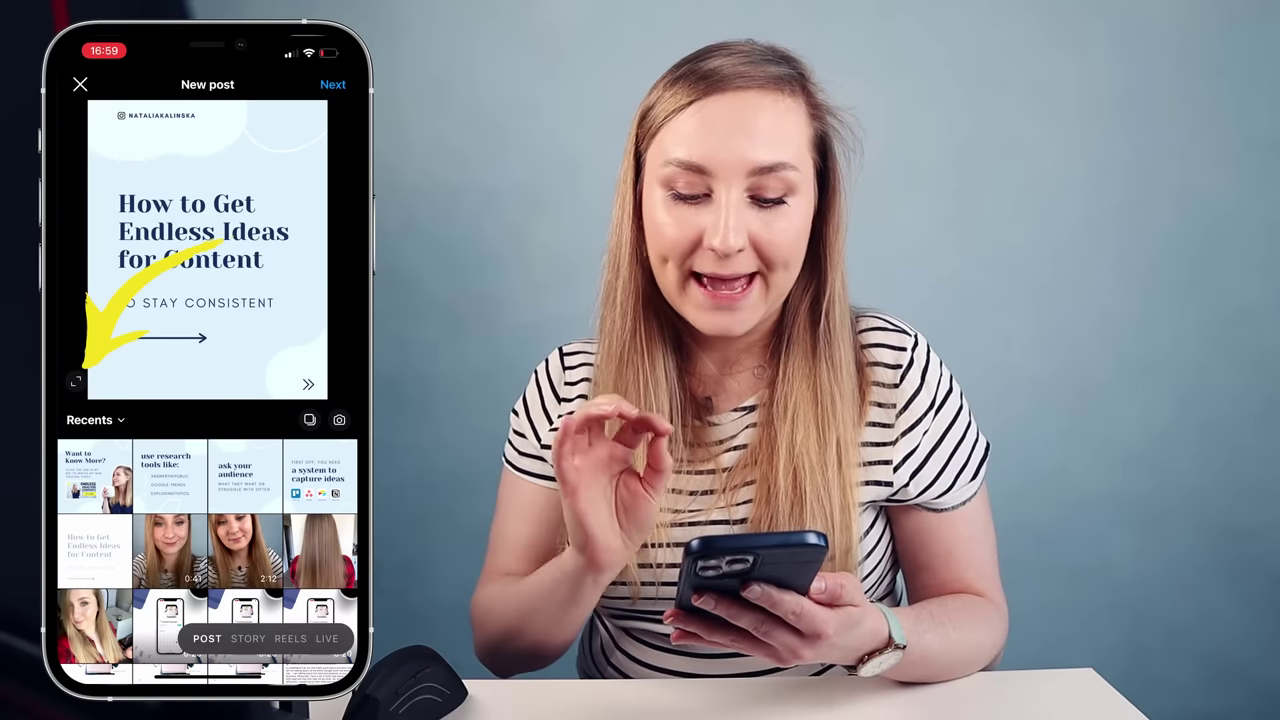
# In Instagram's new post on the phone, enable multiple selection and select all five slides in carousel order.
pyautogui.click(310, 419)
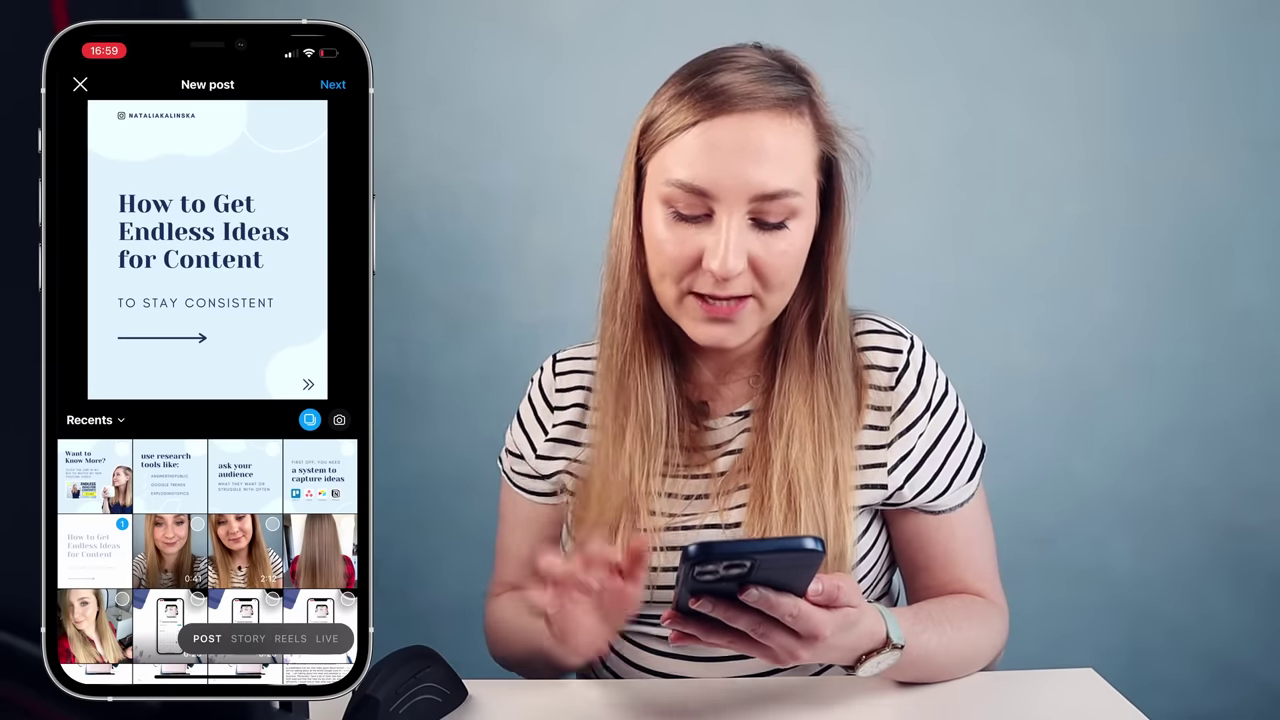
pyautogui.click(320, 476)
pyautogui.click(245, 476)
pyautogui.click(170, 476)
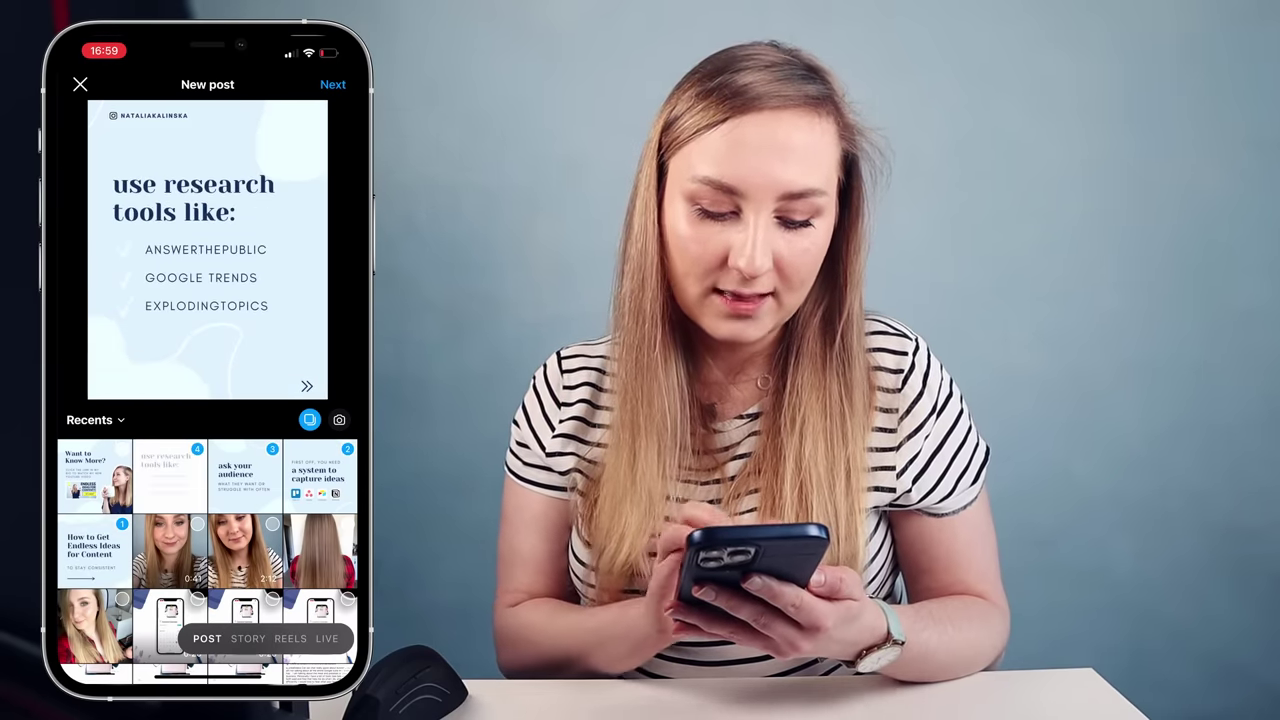
pyautogui.click(95, 476)
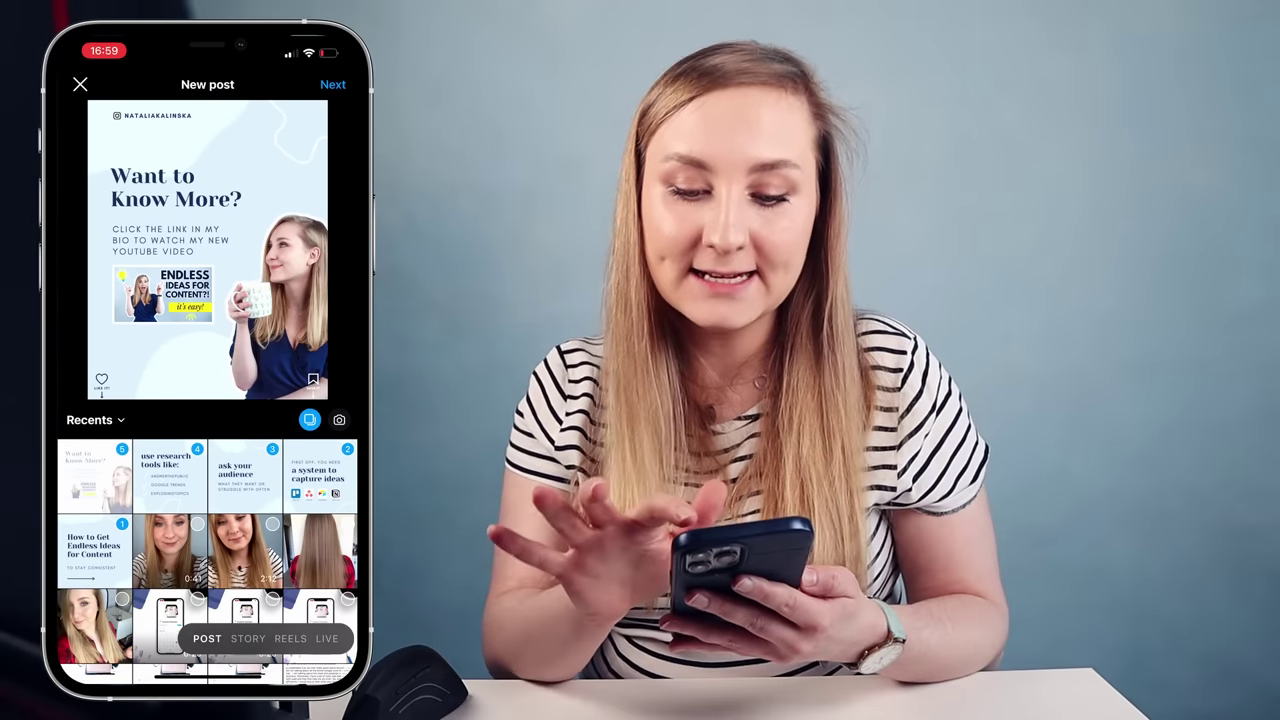
# Continue with the Normal filter and share the five-slide post without a caption.
pyautogui.click(332, 84)
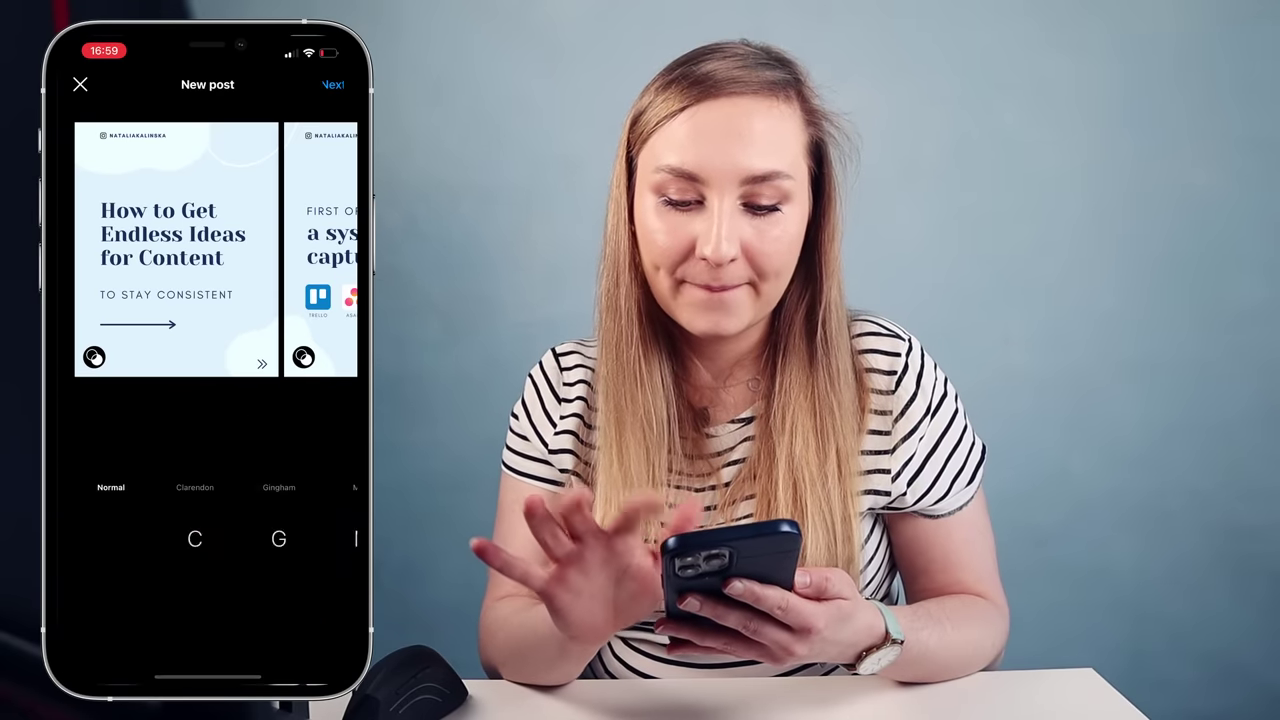
pyautogui.click(332, 84)
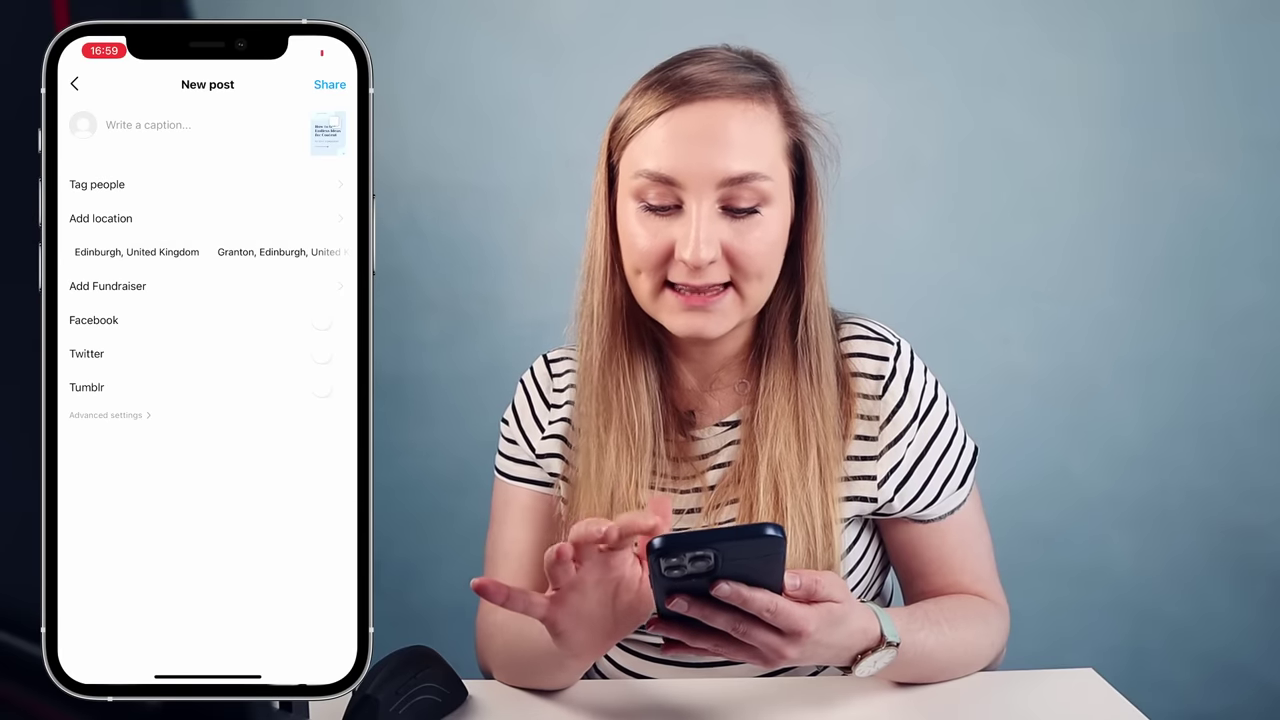
pyautogui.click(329, 84)
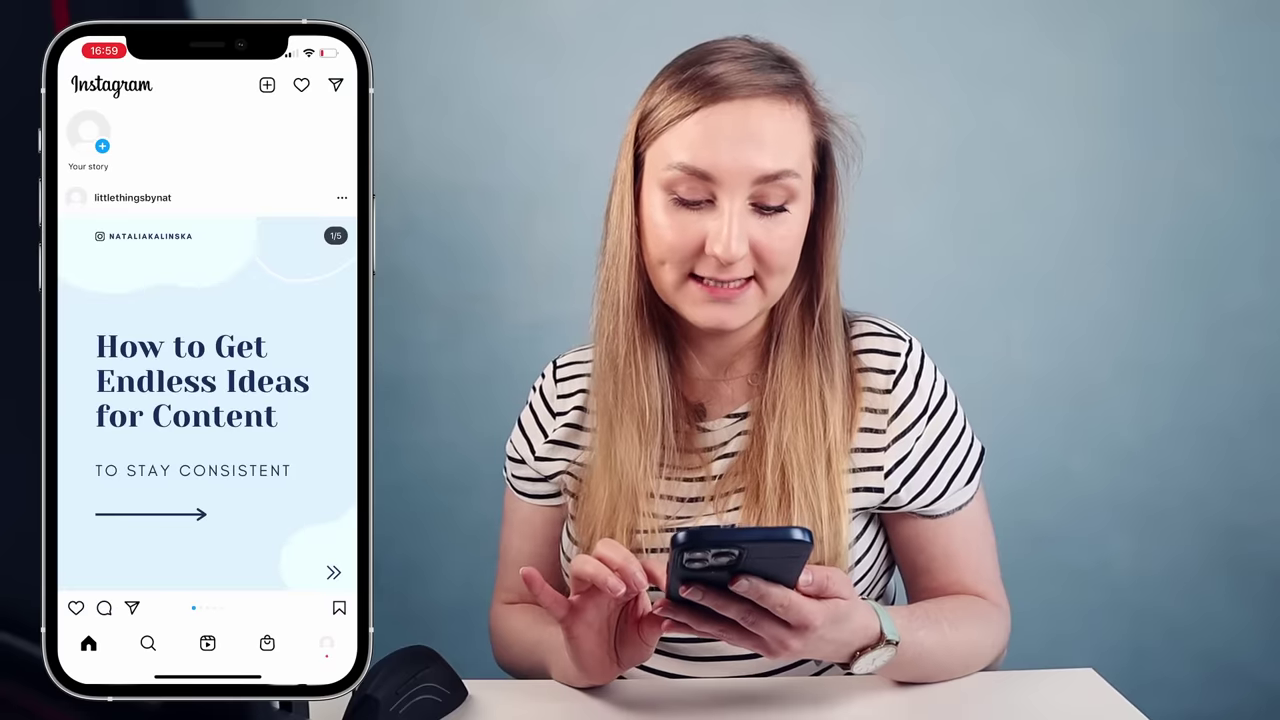
# Open the newly shared carousel from the profile and swipe through to its fifth slide.
pyautogui.click(326, 643)
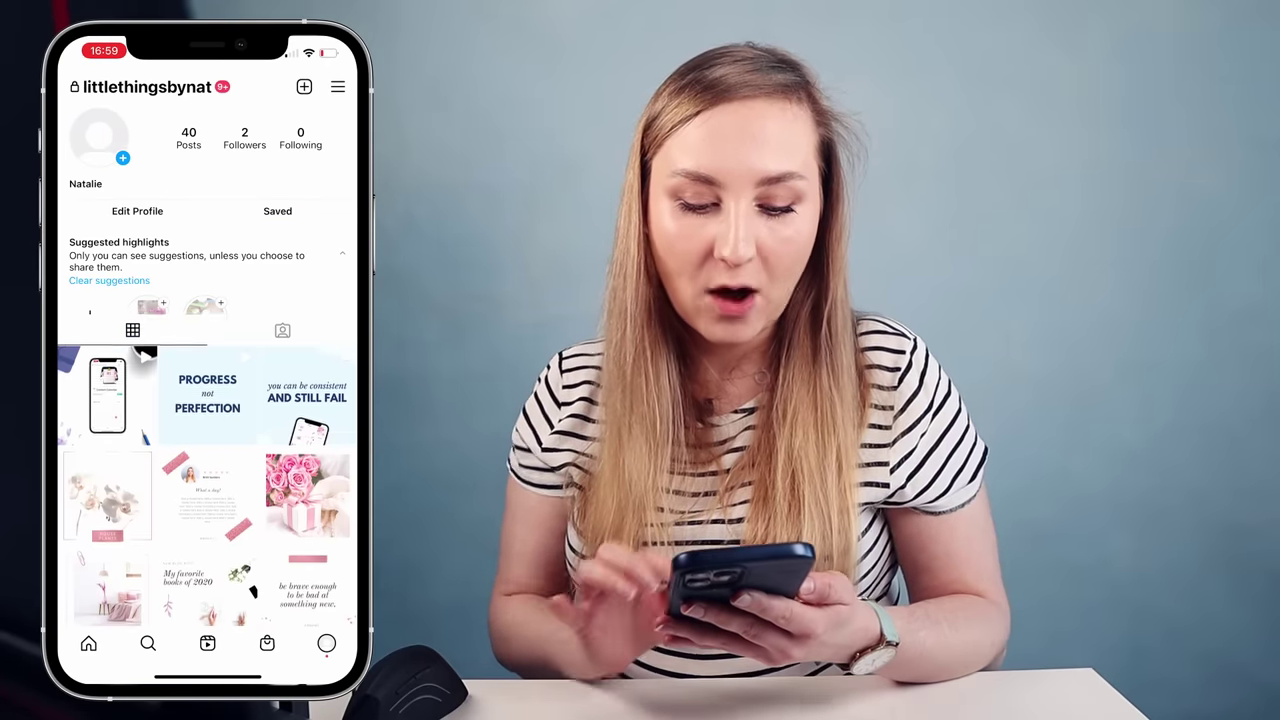
pyautogui.click(95, 440)
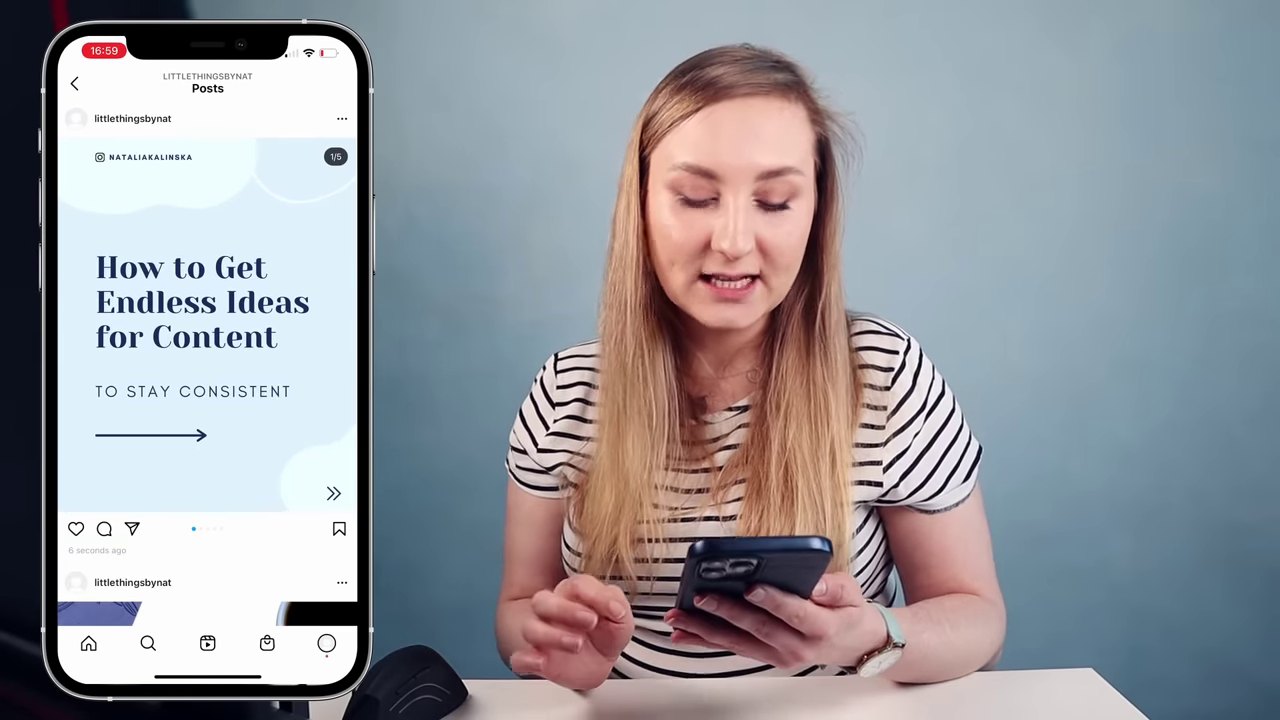
pyautogui.moveTo(300, 330); pyautogui.dragTo(100, 330)
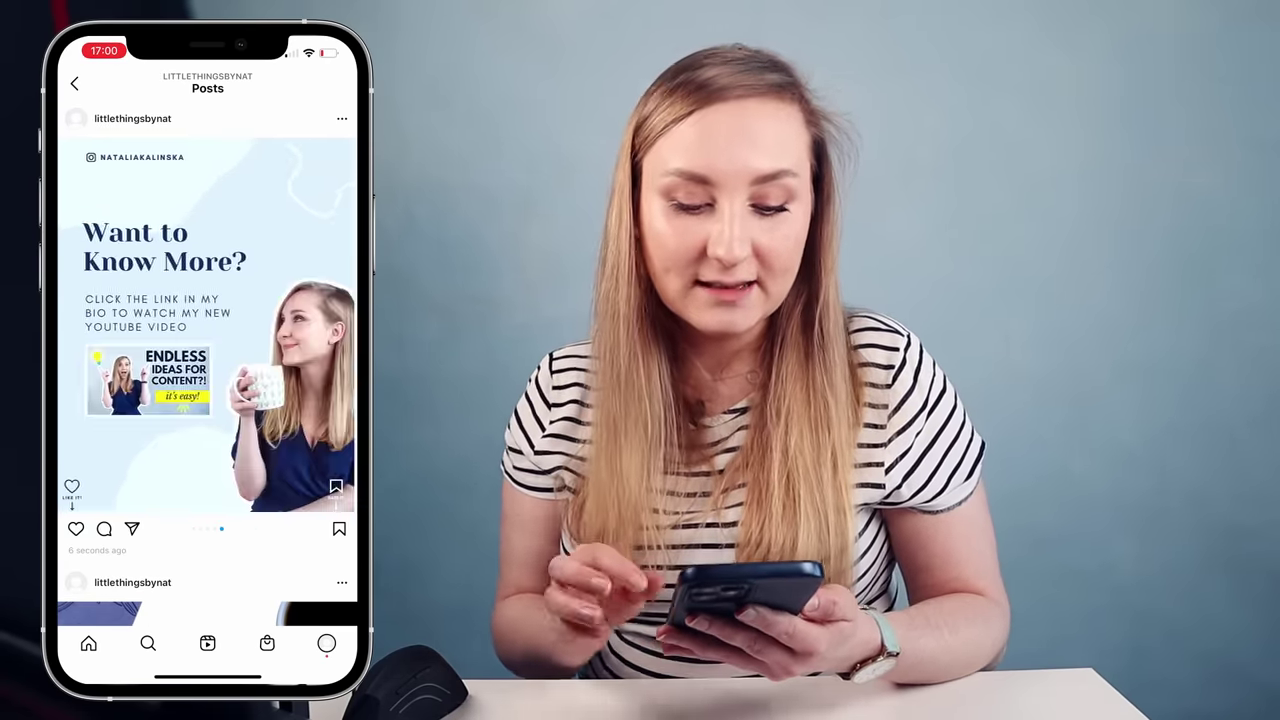